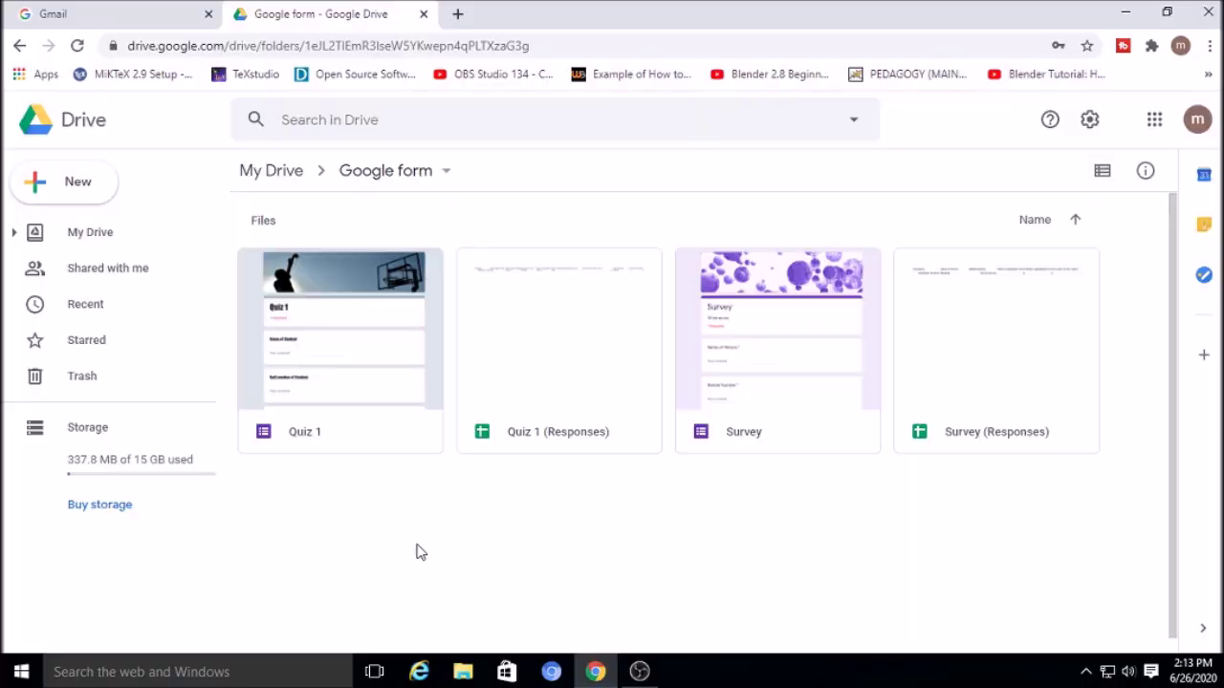
Step: Create a blank Google Form inside the Google form folder in Drive
{"action": "right_click", "coordinate": [428, 561]}
{"action": "mouse_move", "coordinate": [546, 532]}
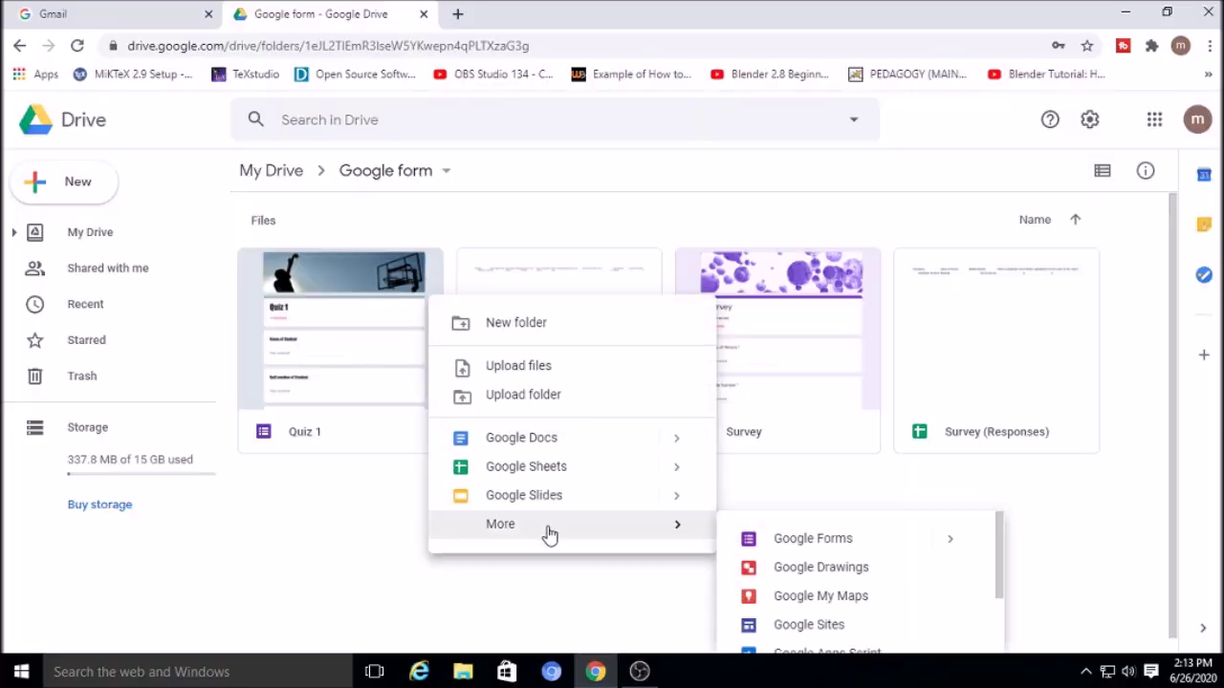
{"action": "left_click", "coordinate": [809, 540]}
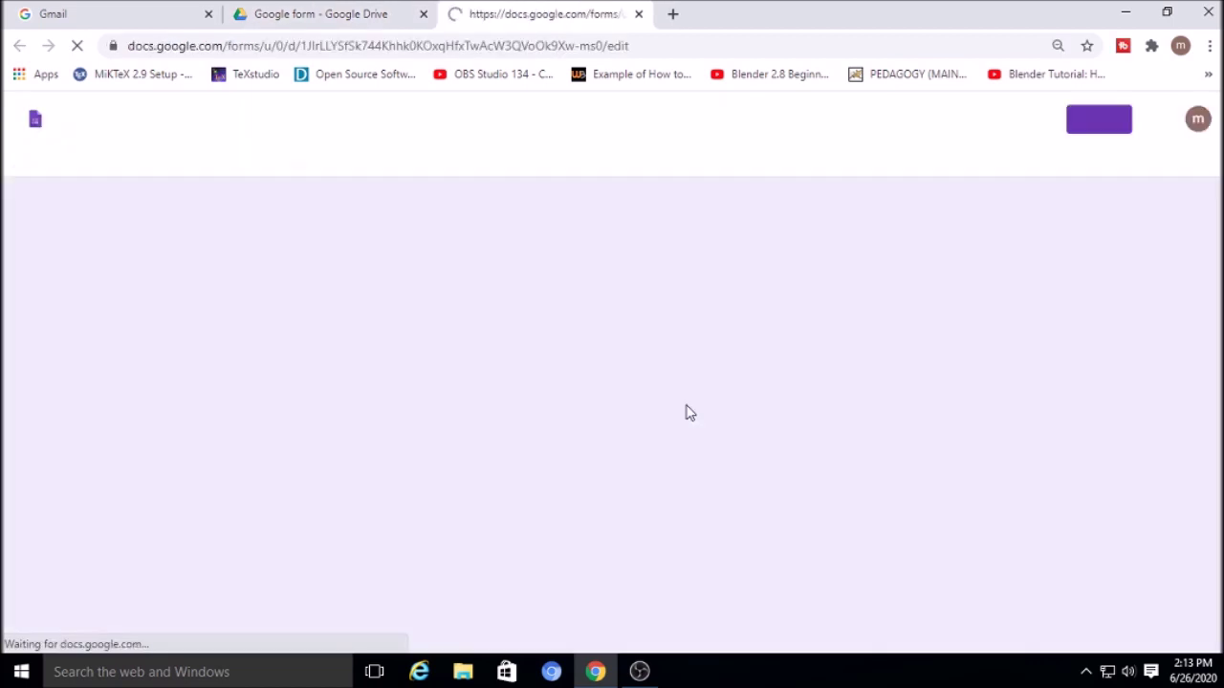
Step: Title the new form "Assignment Number 1"
{"action": "left_click", "coordinate": [494, 226]}
{"action": "type", "text": "Assif"}
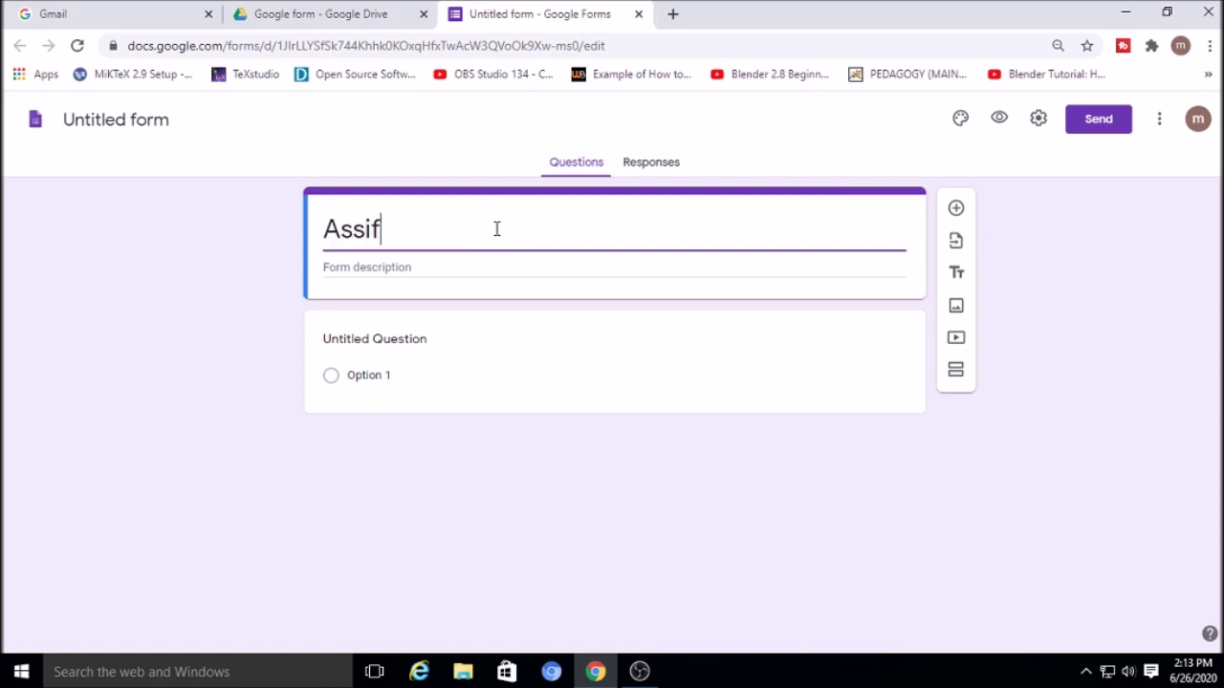
{"action": "key", "text": "BackSpace"}
{"action": "type", "text": "gnment "}
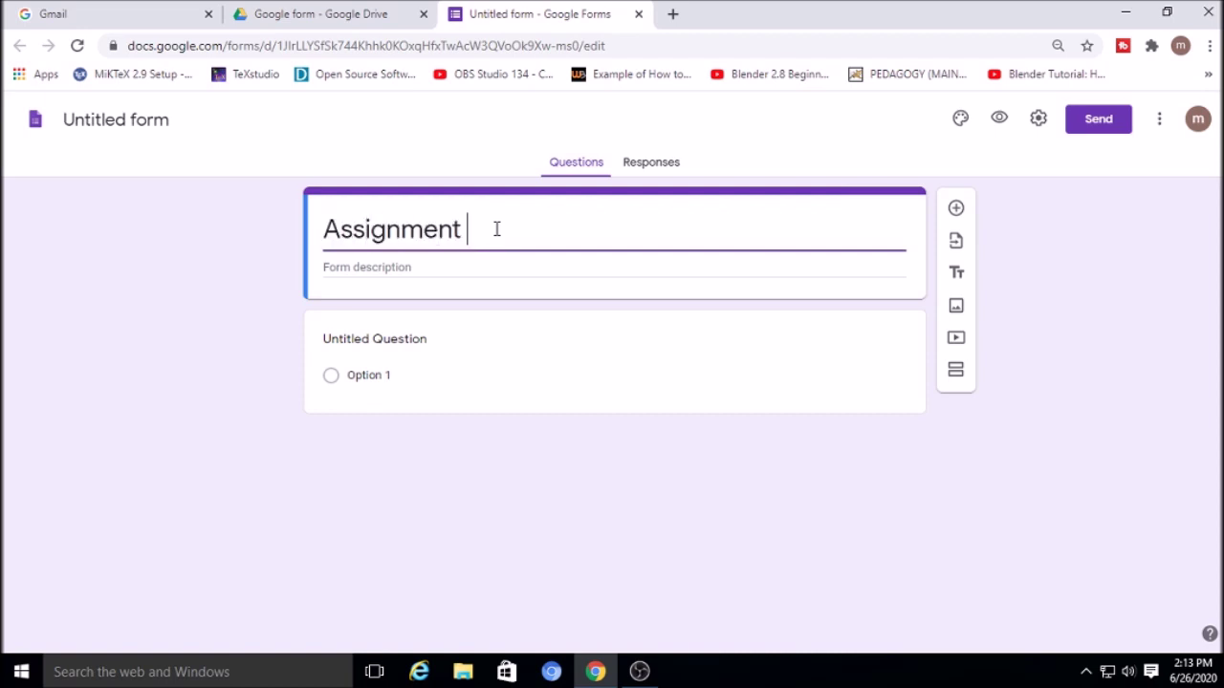
{"action": "type", "text": "Number 1"}
Step: Enter the form description "This is for First Year Students" and name the form file Assignment Number 1 after its title
{"action": "left_click", "coordinate": [407, 269]}
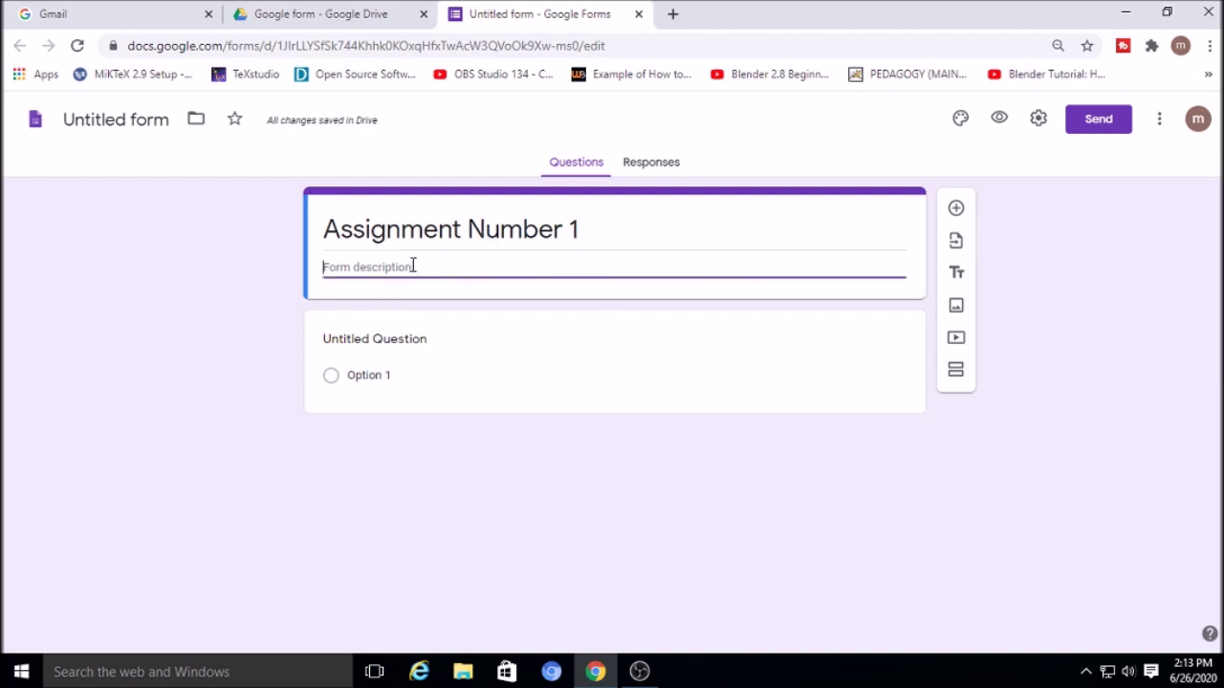
{"action": "type", "text": "This is for "}
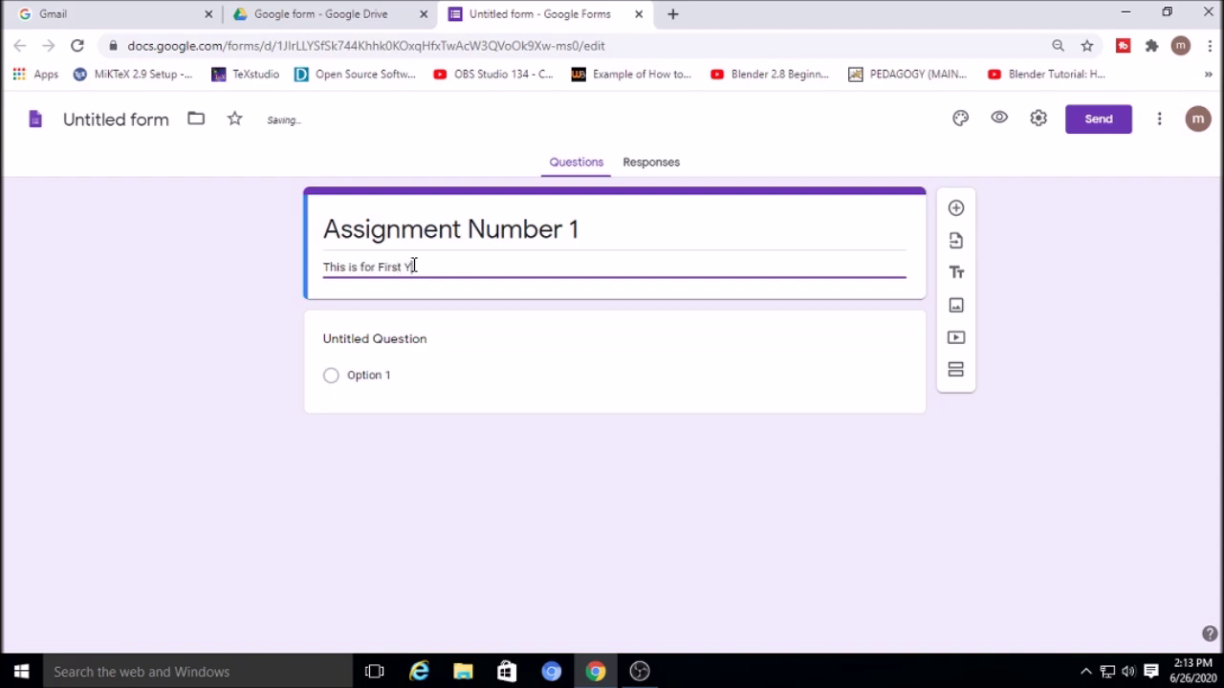
{"action": "type", "text": "First Year Students"}
{"action": "left_click", "coordinate": [208, 286]}
{"action": "left_click", "coordinate": [133, 119]}
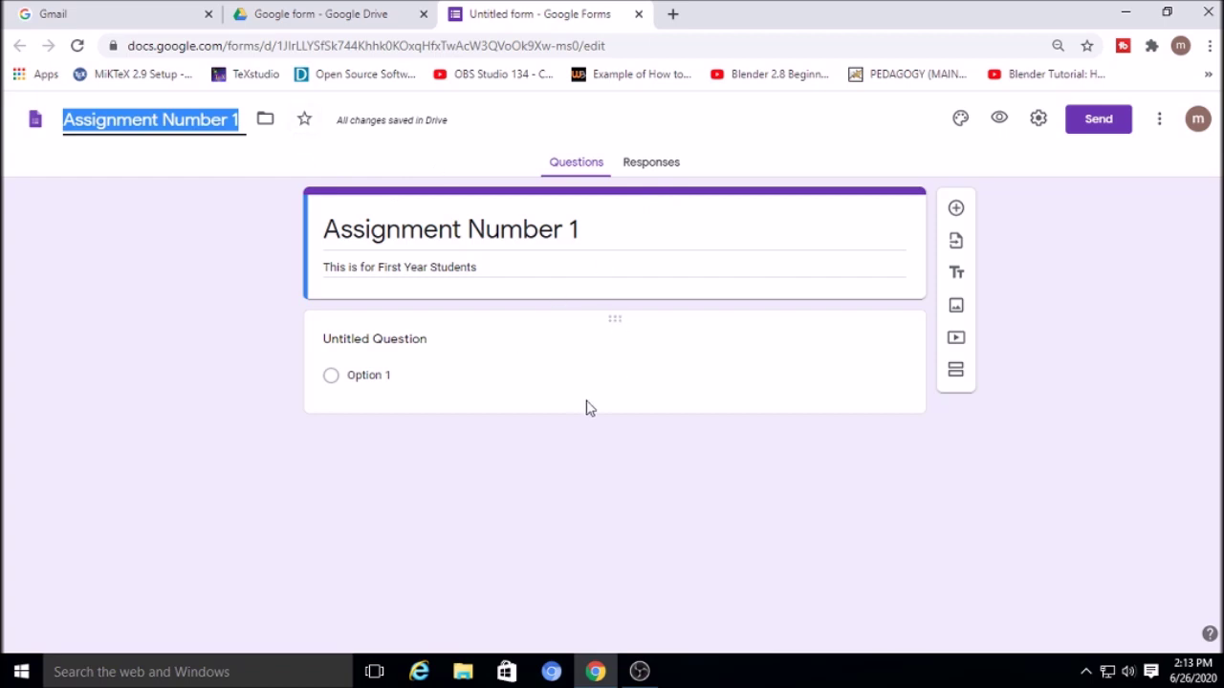
{"action": "left_click", "coordinate": [625, 520]}
Step: Replace the untitled first question's text with "Name of Student"
{"action": "left_click", "coordinate": [404, 342]}
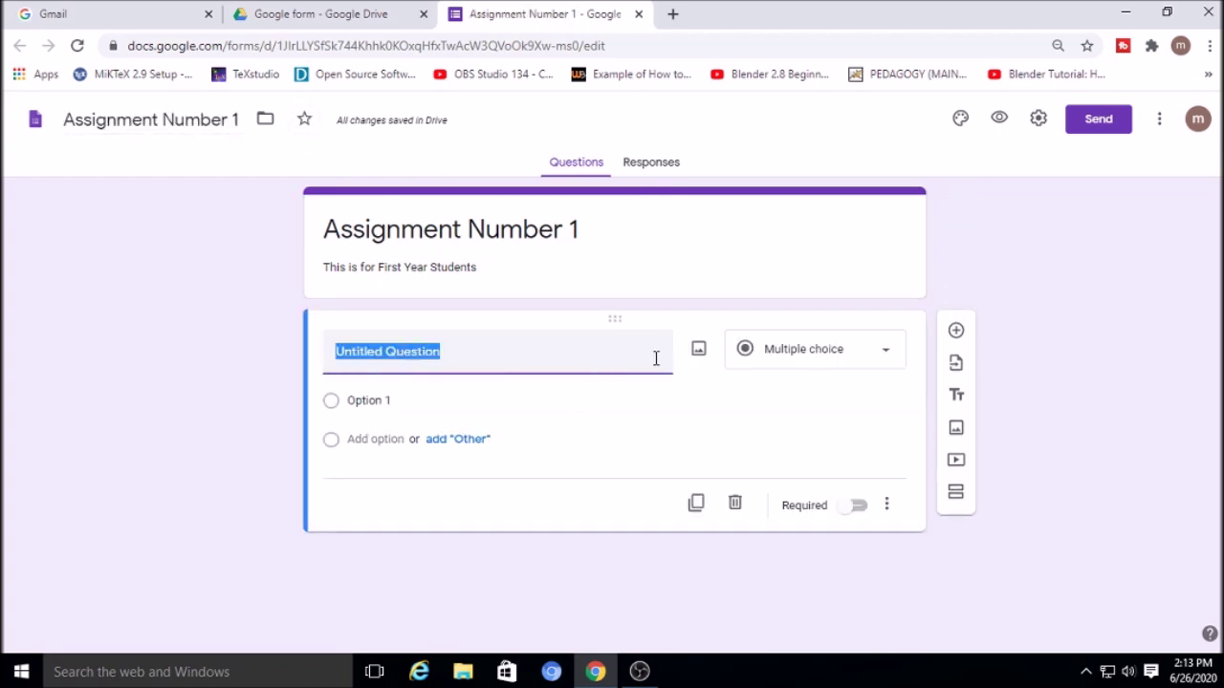
{"action": "type", "text": "Na"}
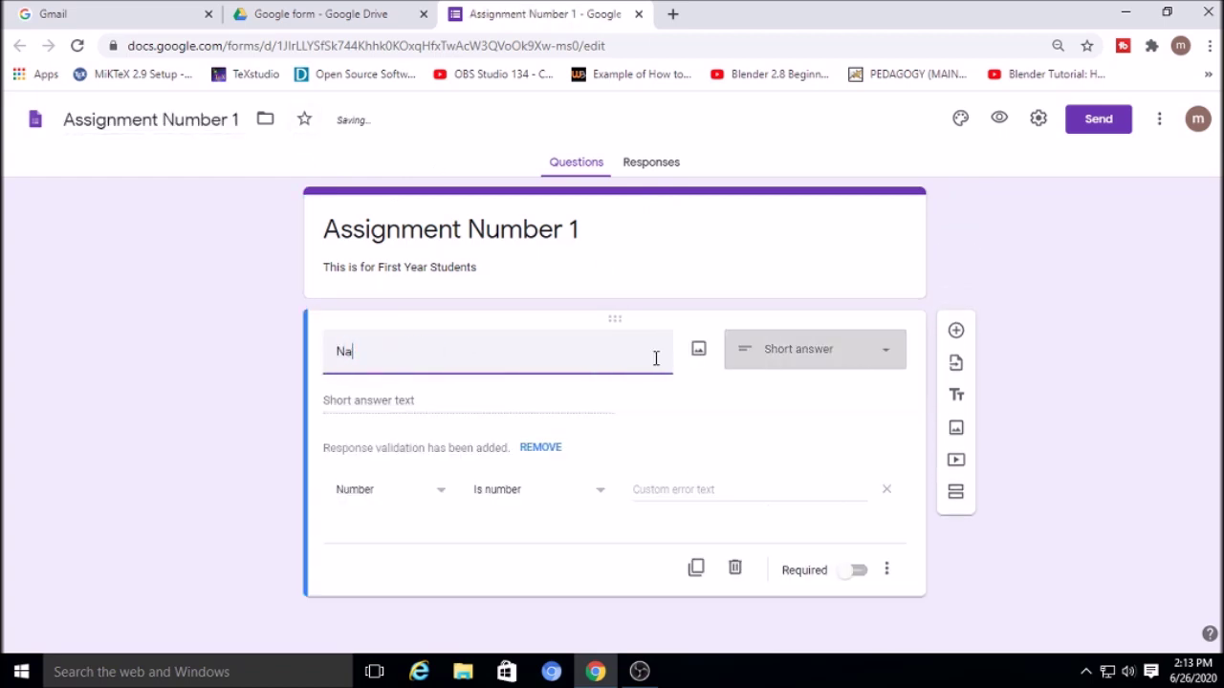
{"action": "type", "text": "me f St"}
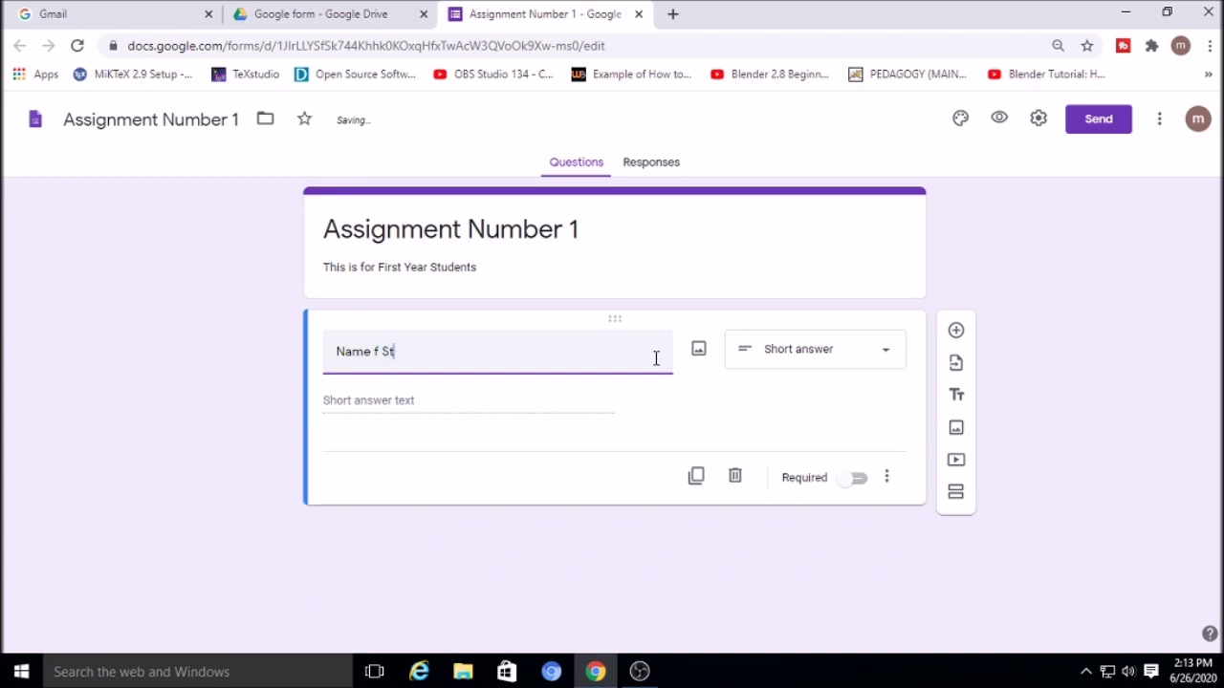
{"action": "type", "text": "udent"}
{"action": "triple_click", "coordinate": [378, 356]}
{"action": "left_click", "coordinate": [377, 354]}
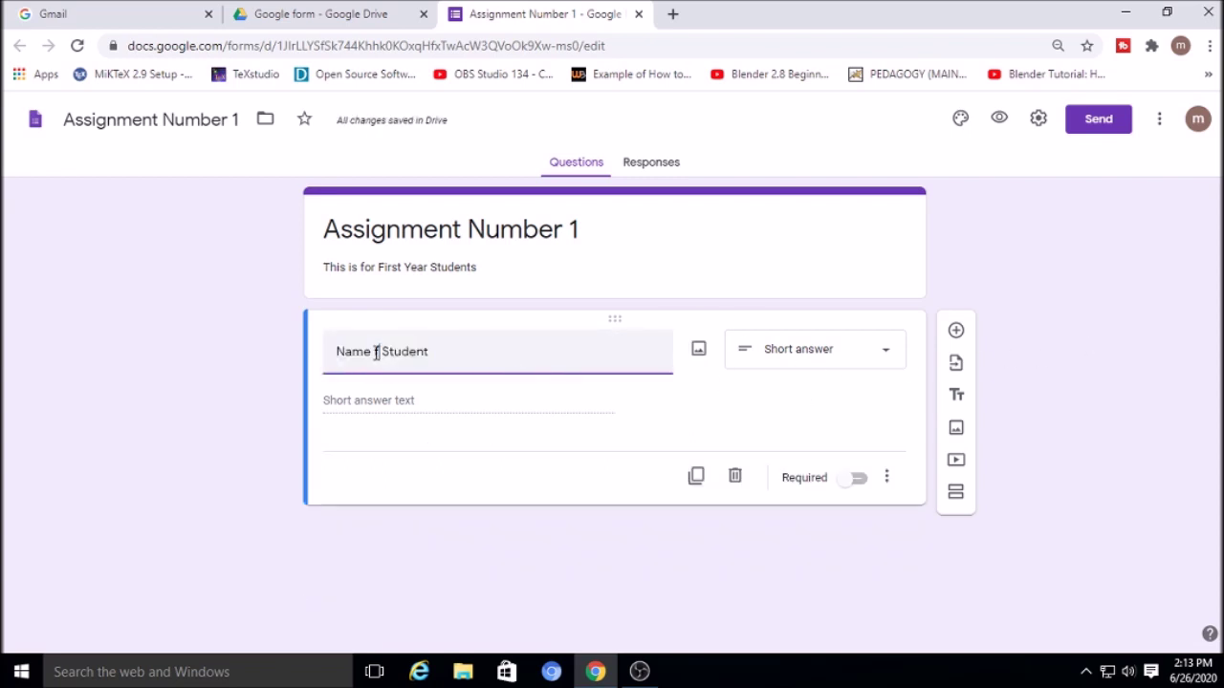
{"action": "type", "text": "o"}
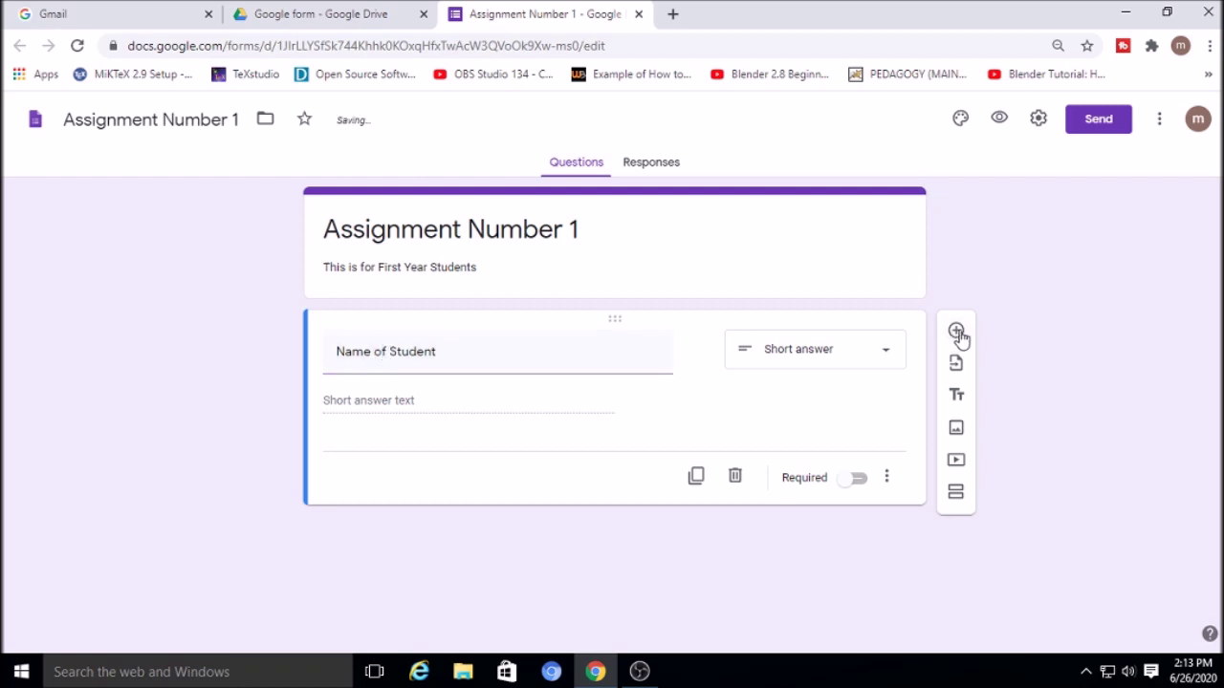
Step: Add a second question reading "Roll number of Student"
{"action": "left_click", "coordinate": [955, 331]}
{"action": "type", "text": "Ro"}
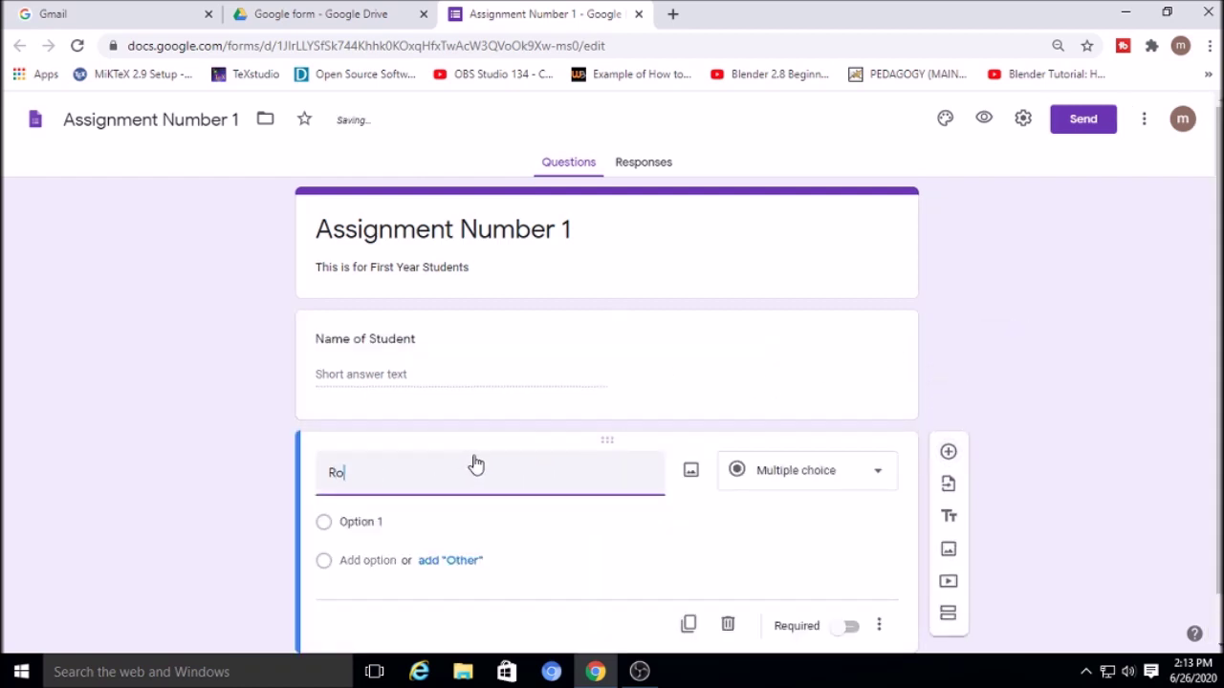
{"action": "type", "text": "ll number of Student"}
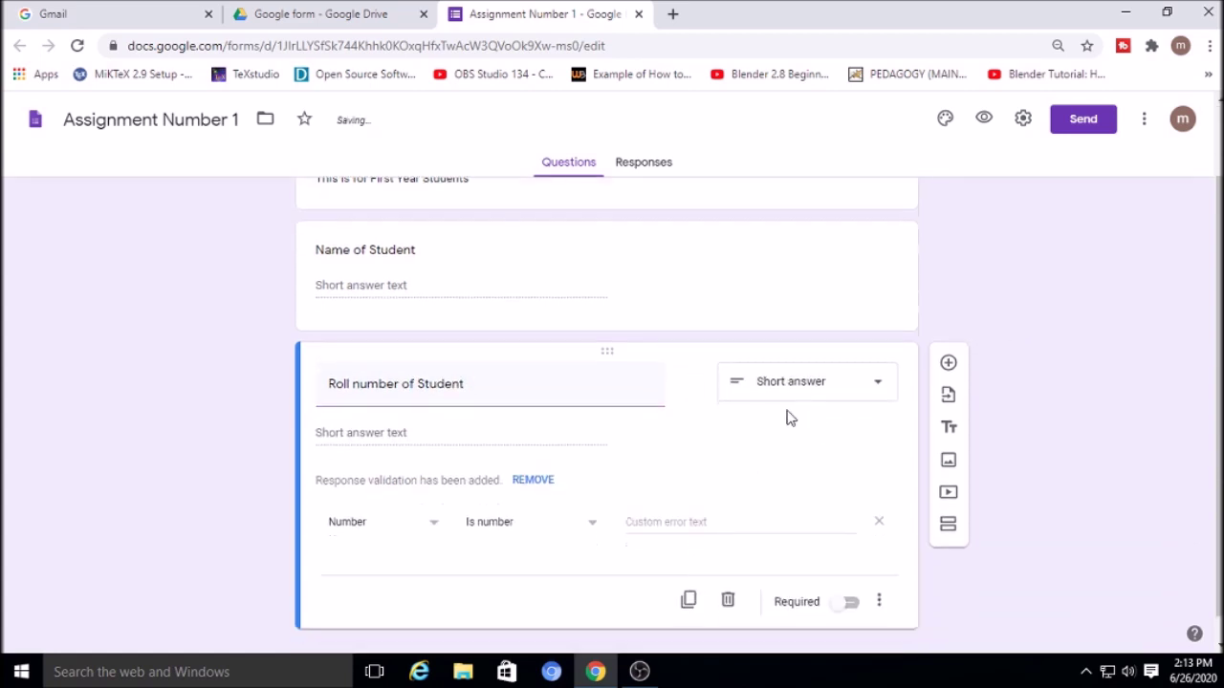
Step: Make both the Name of Student and Roll number of Student questions required
{"action": "left_click", "coordinate": [775, 281]}
{"action": "left_click", "coordinate": [851, 455]}
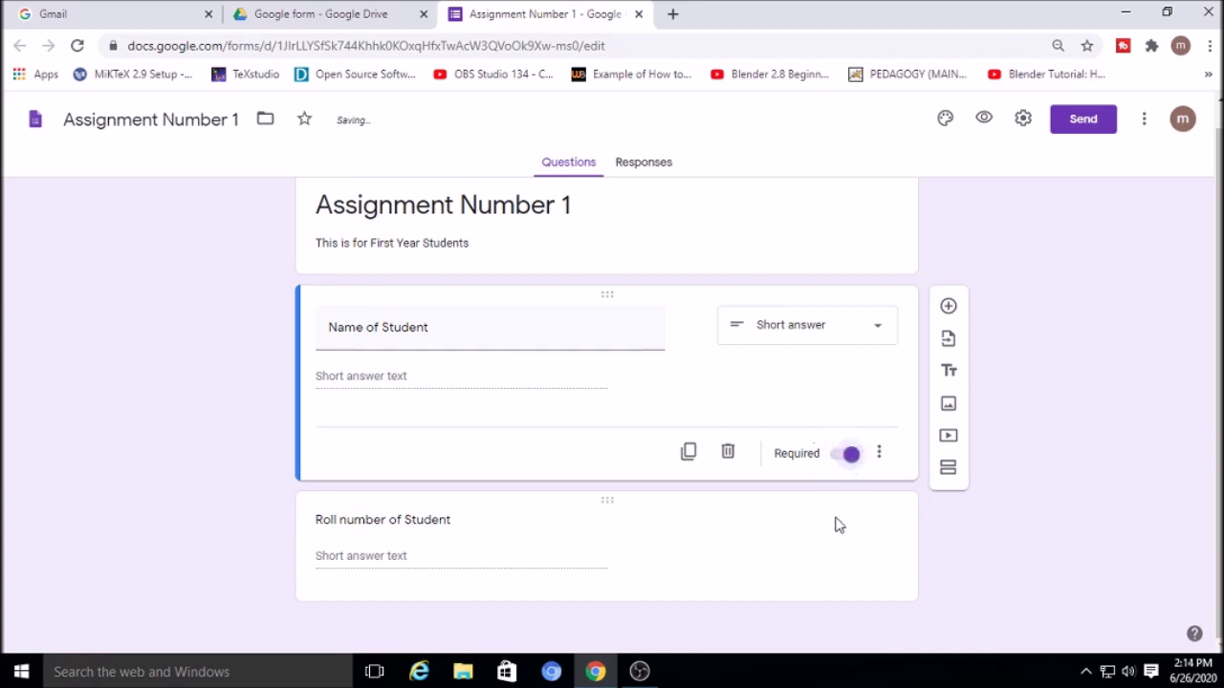
{"action": "left_click", "coordinate": [835, 525]}
{"action": "left_click", "coordinate": [849, 601]}
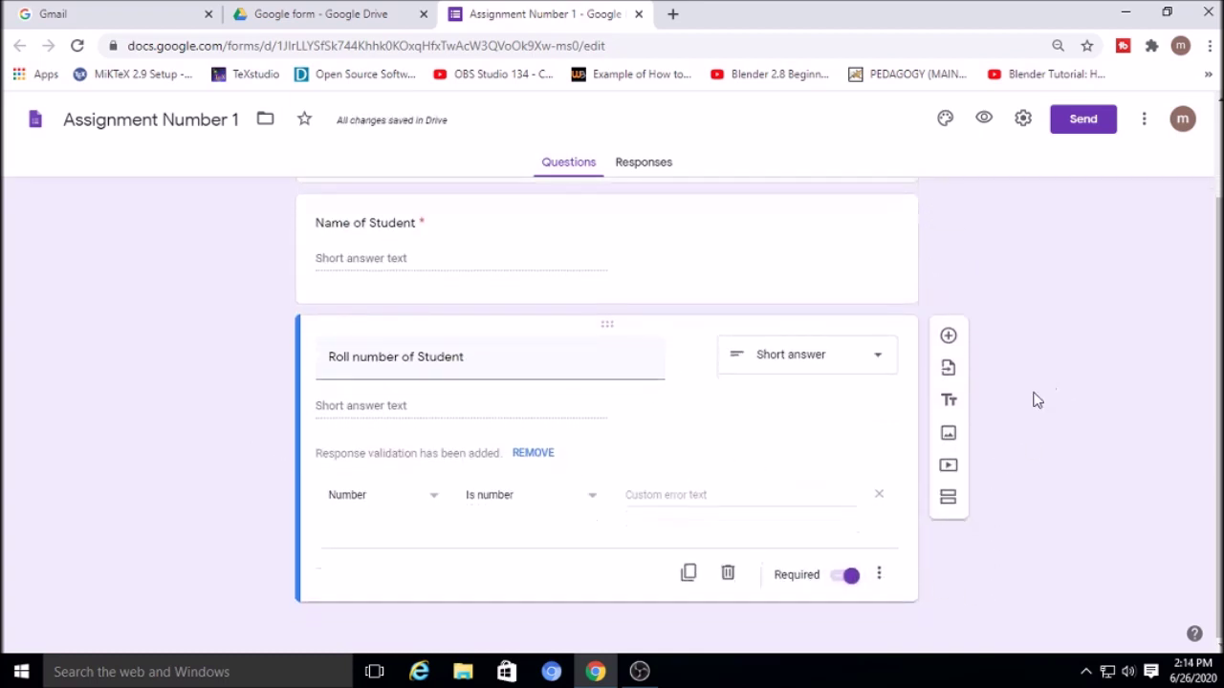
Step: Add a third question reading "What is capital of India"
{"action": "left_click", "coordinate": [949, 337]}
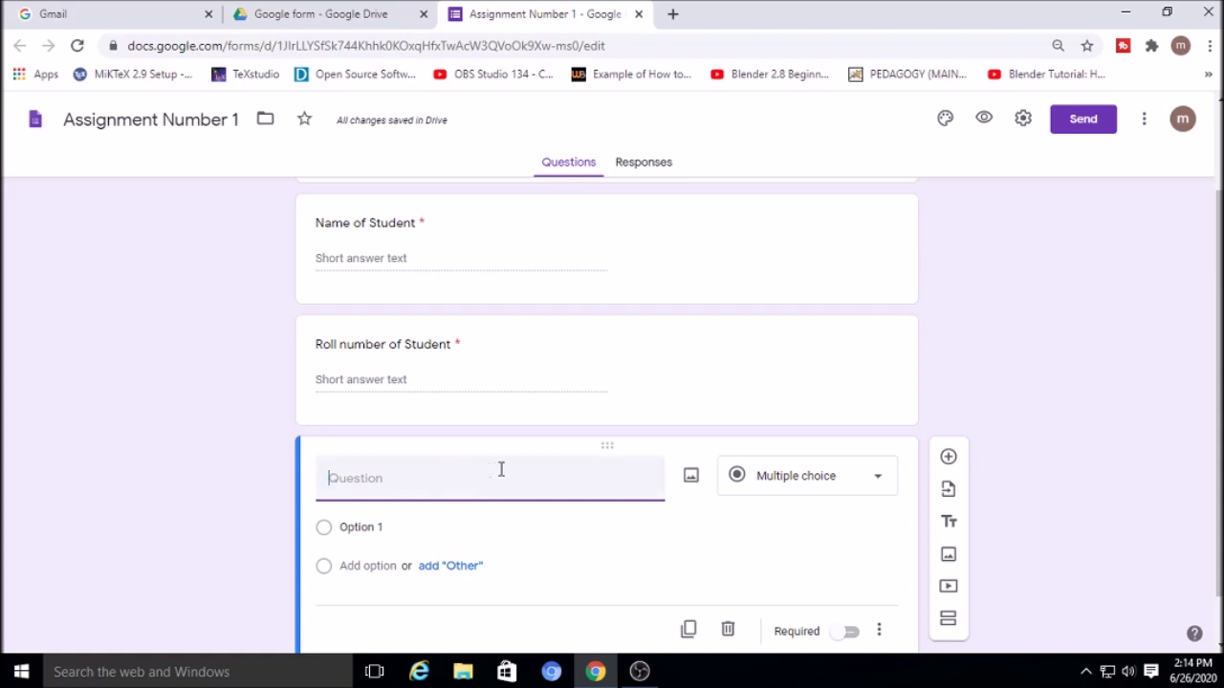
{"action": "type", "text": "What is ca"}
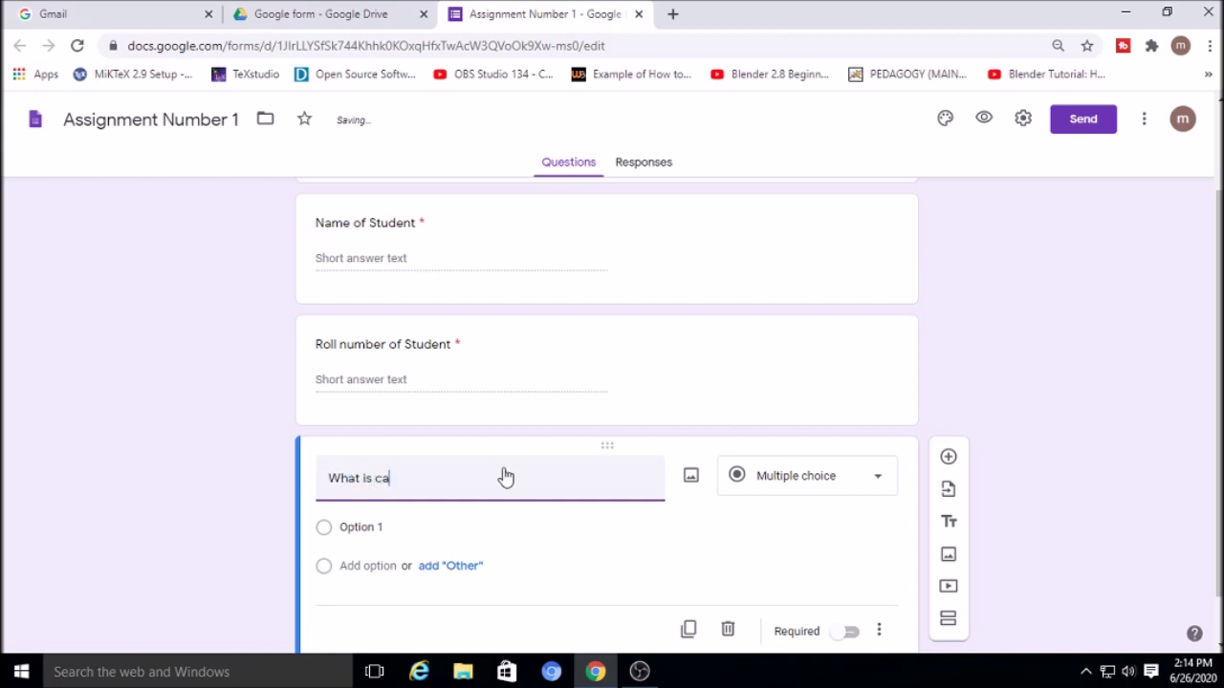
{"action": "type", "text": "pital of India"}
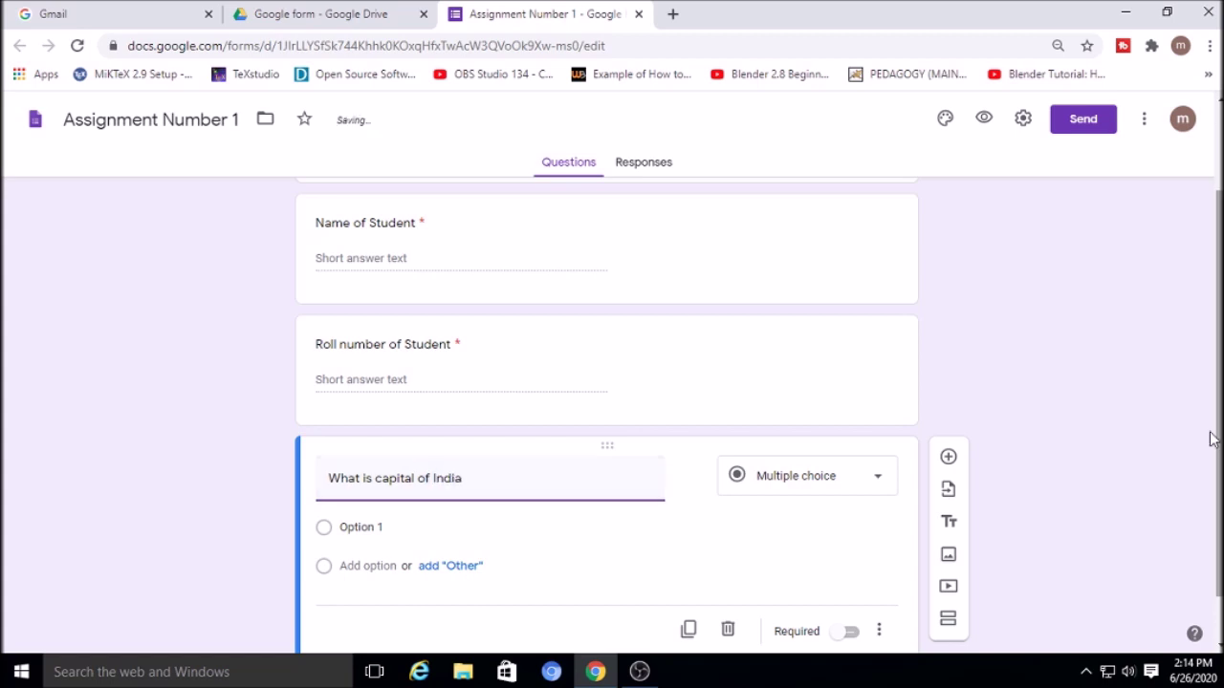
Step: Give the capital of India question the four answer options Delhi, Mumbai, Nagpur and Chennai
{"action": "left_click", "coordinate": [460, 527]}
{"action": "type", "text": "Delhi"}
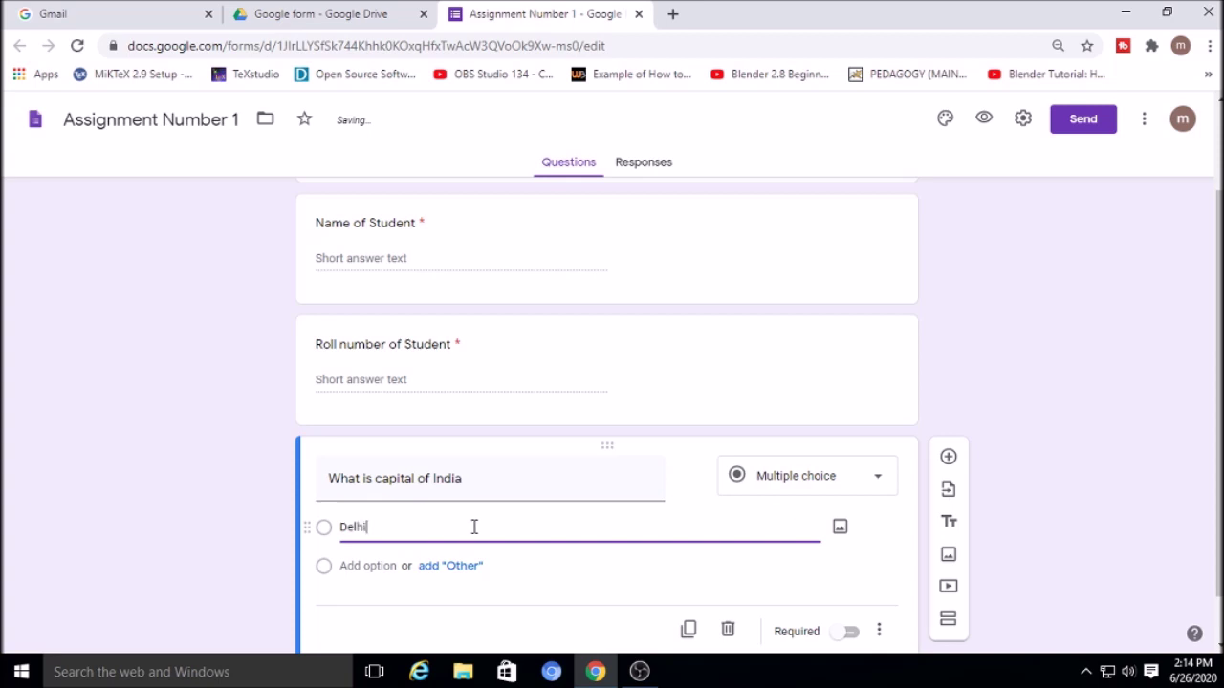
{"action": "left_click", "coordinate": [387, 567]}
{"action": "type", "text": "Mumb"}
{"action": "scroll", "coordinate": [402, 595], "scroll_direction": "down", "scroll_amount": 1}
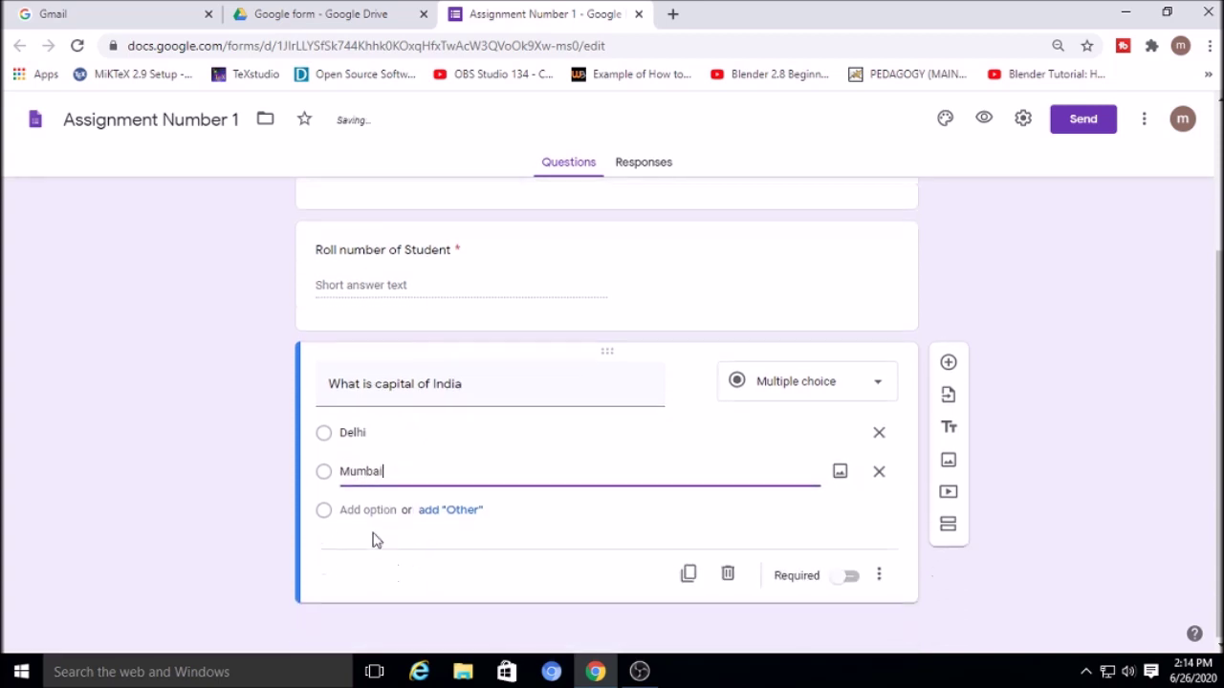
{"action": "left_click", "coordinate": [373, 509]}
{"action": "type", "text": "Nag"}
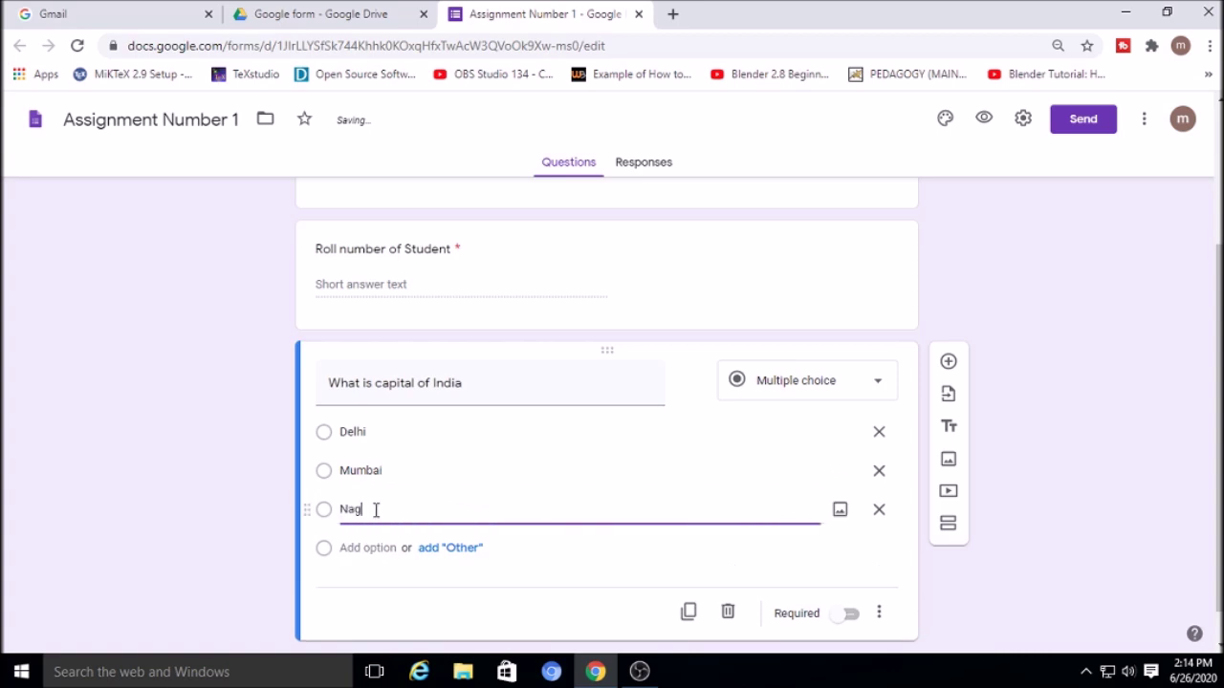
{"action": "type", "text": "pur"}
{"action": "left_click", "coordinate": [352, 547]}
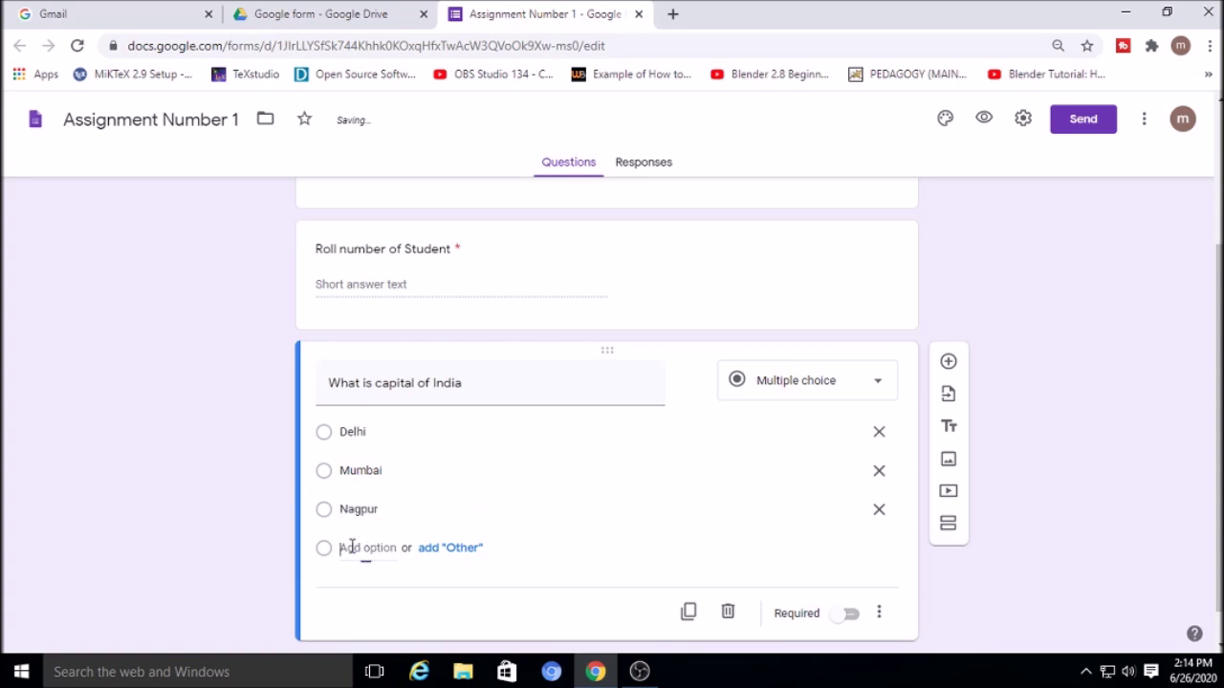
{"action": "type", "text": "chennai"}
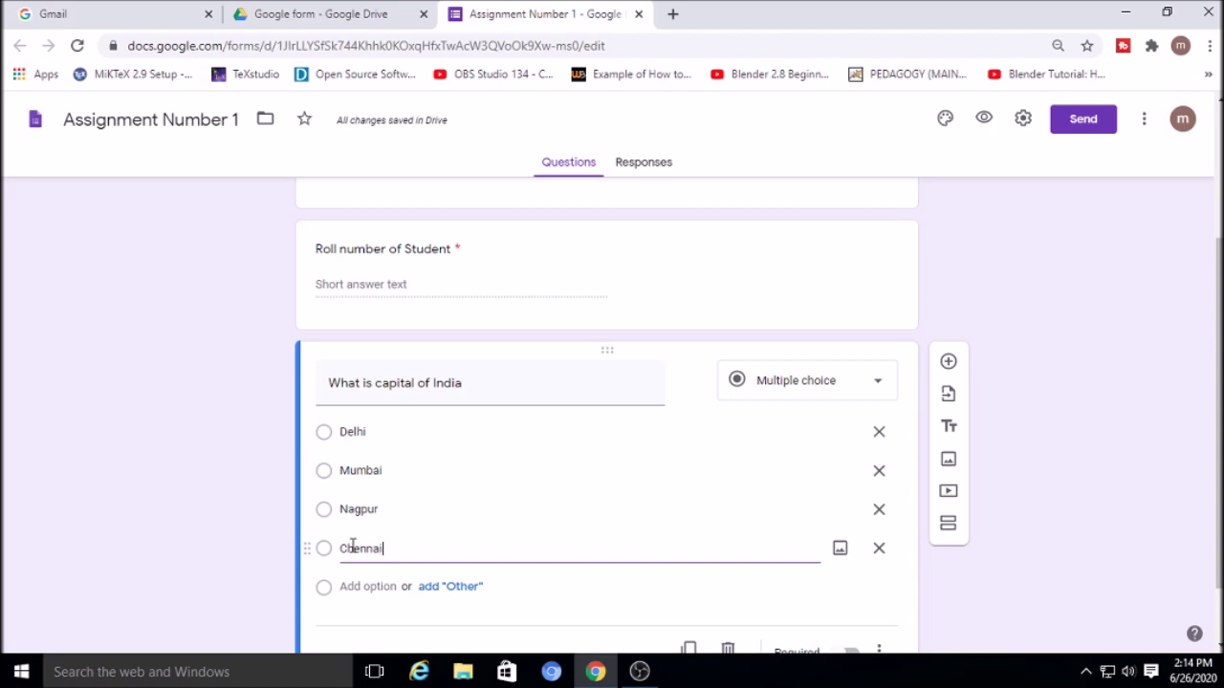
Step: Make the multiple-choice question about India's capital required
{"action": "left_click", "coordinate": [1064, 376]}
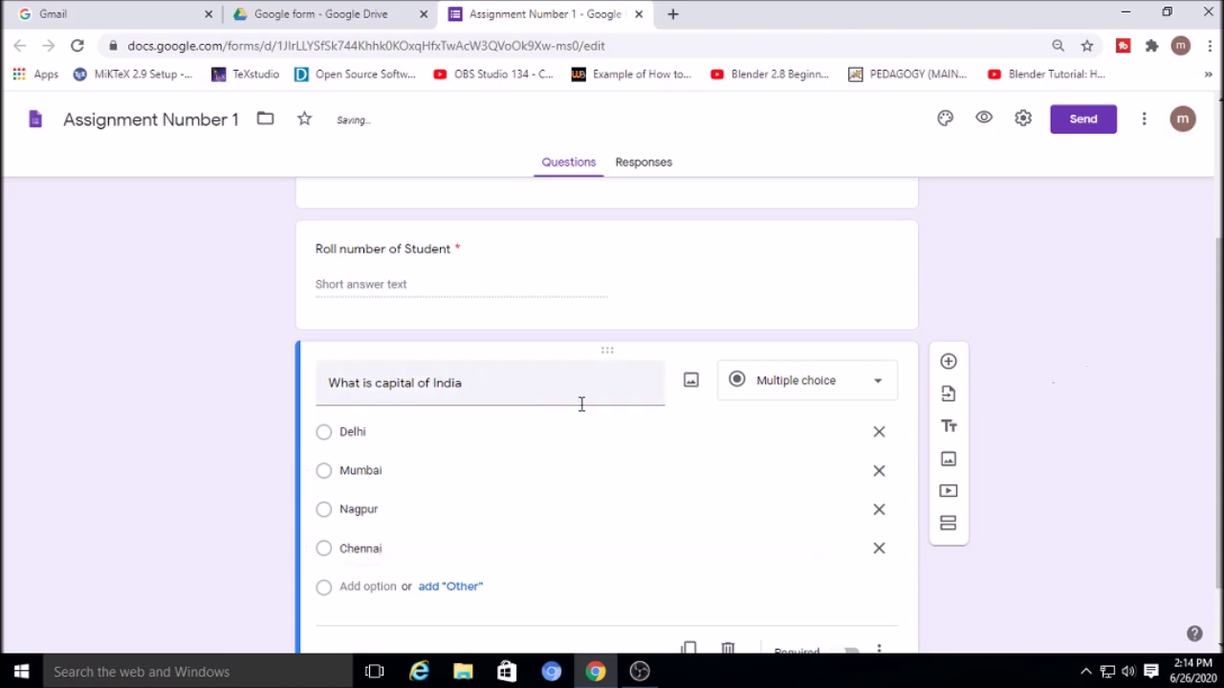
{"action": "scroll", "coordinate": [662, 402], "scroll_direction": "down", "scroll_amount": 1}
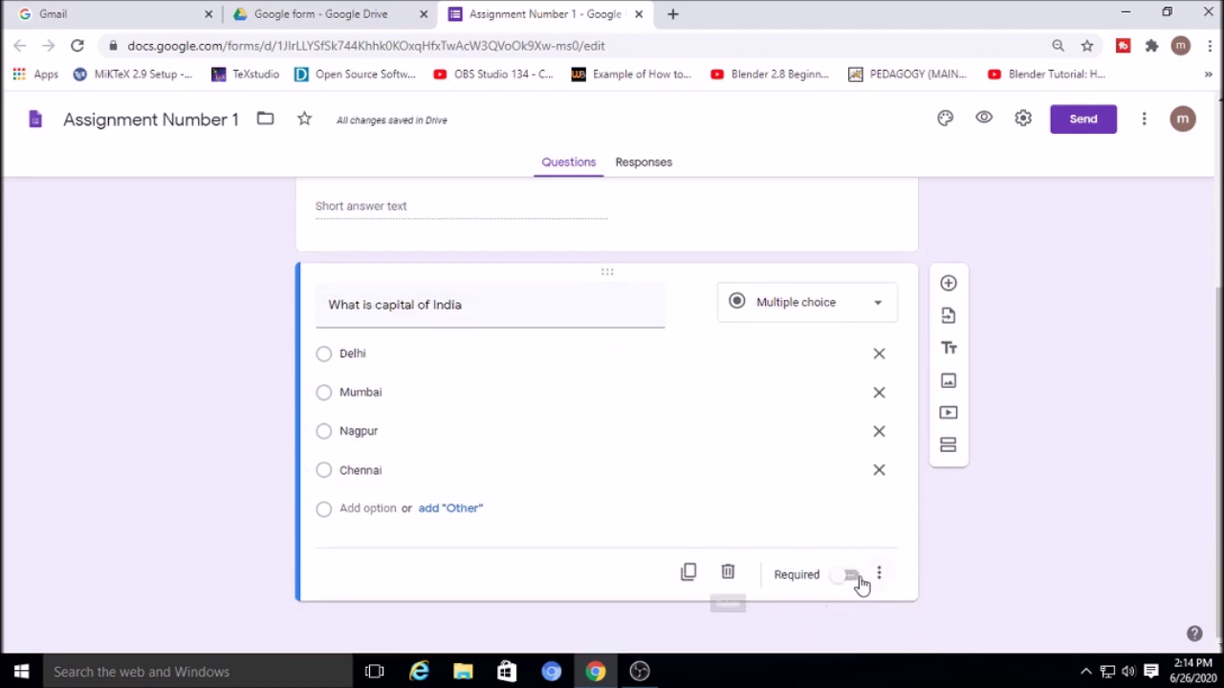
{"action": "left_click", "coordinate": [858, 576]}
Step: Add a question below the capital of India one reading "Explain about yourself"
{"action": "left_click", "coordinate": [948, 284]}
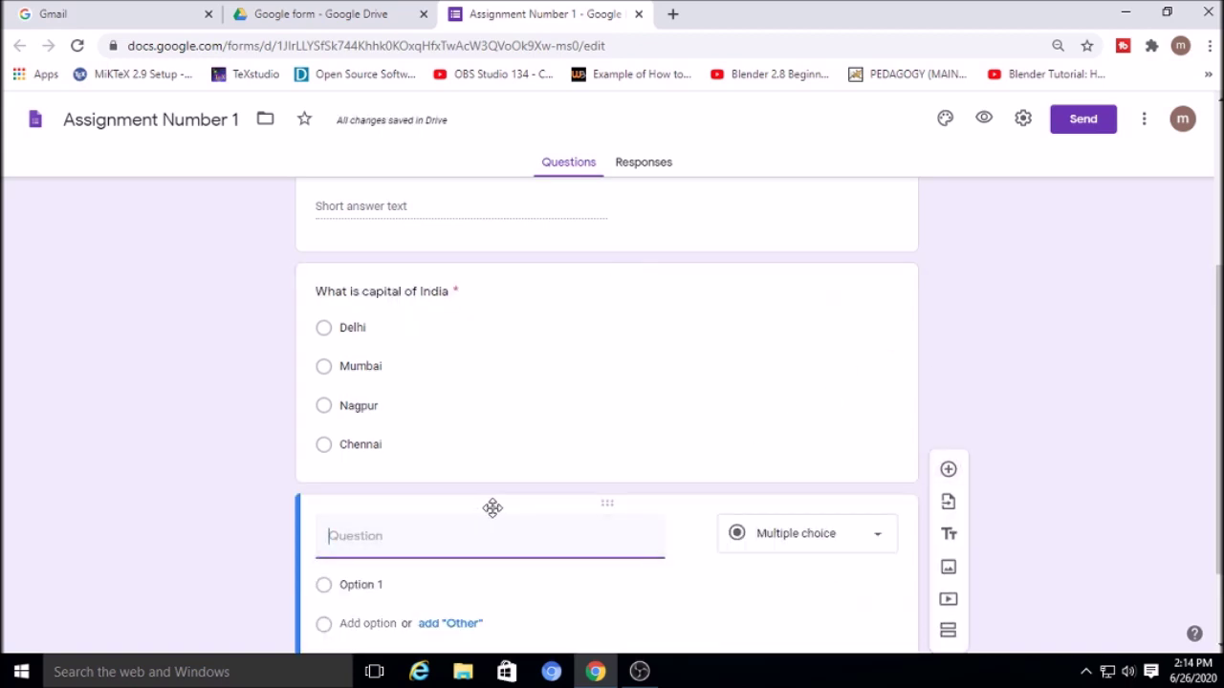
{"action": "type", "text": "Explain"}
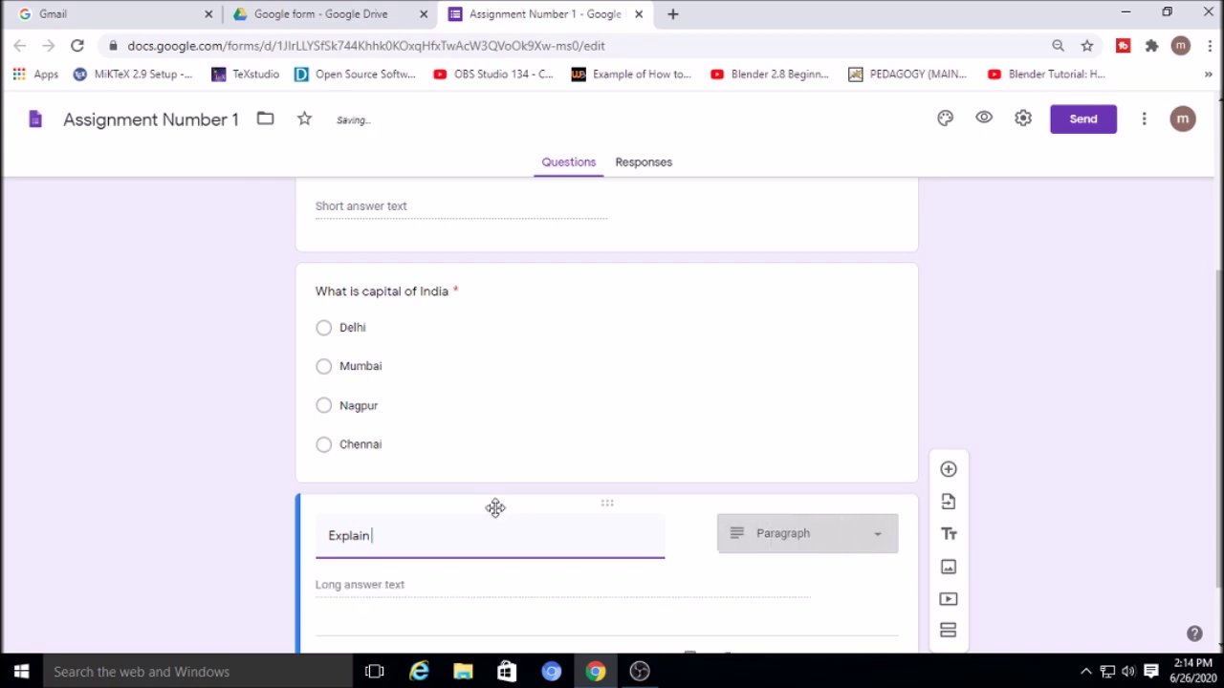
{"action": "type", "text": " about "}
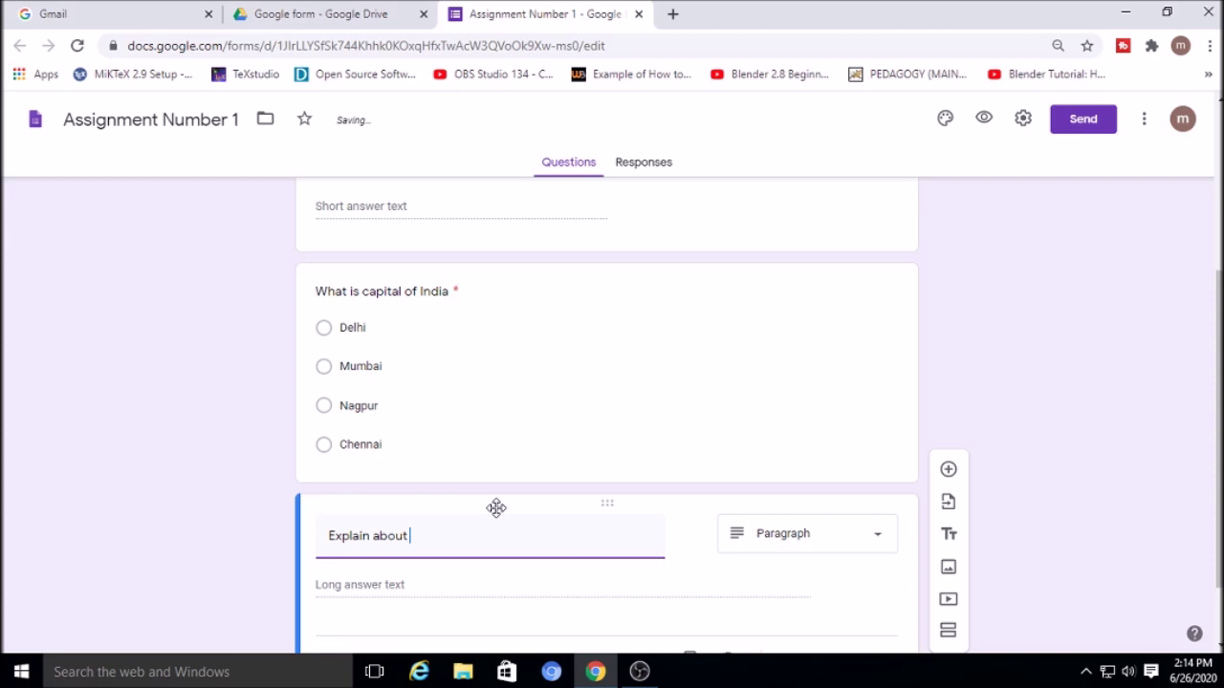
{"action": "type", "text": "you"}
{"action": "left_click", "coordinate": [1063, 497]}
Step: Change the answer type of the "Explain about yourself" question to Short answer
{"action": "left_click", "coordinate": [849, 541]}
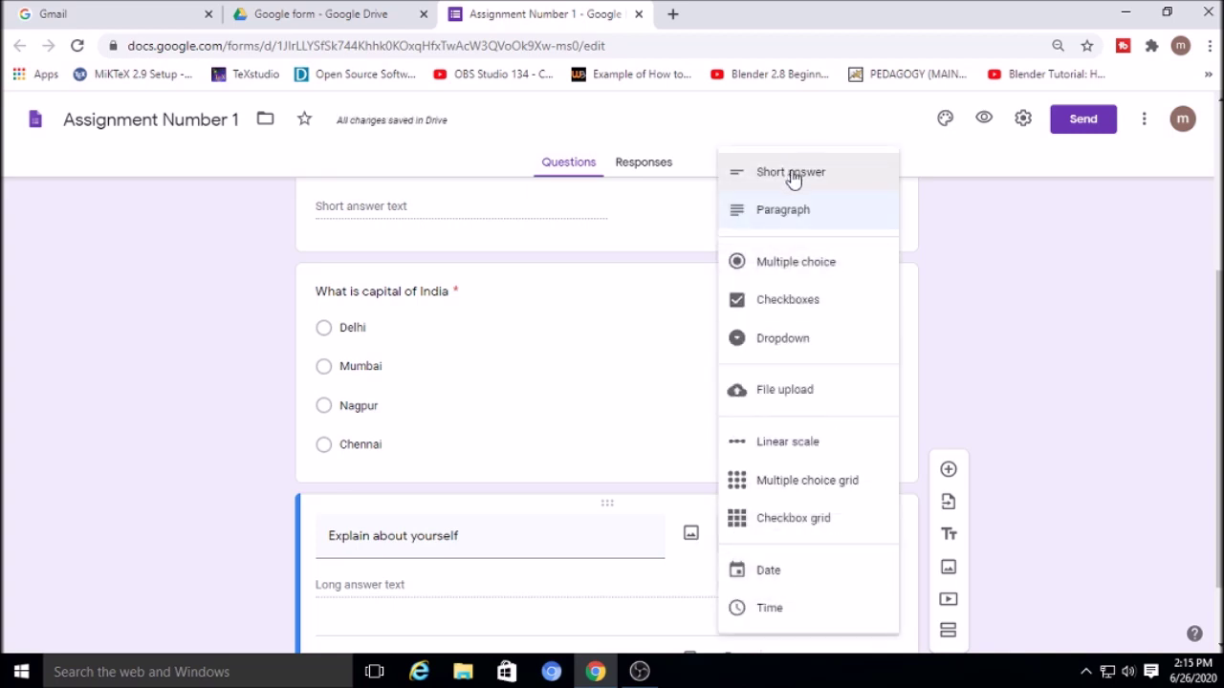
{"action": "left_click", "coordinate": [791, 178]}
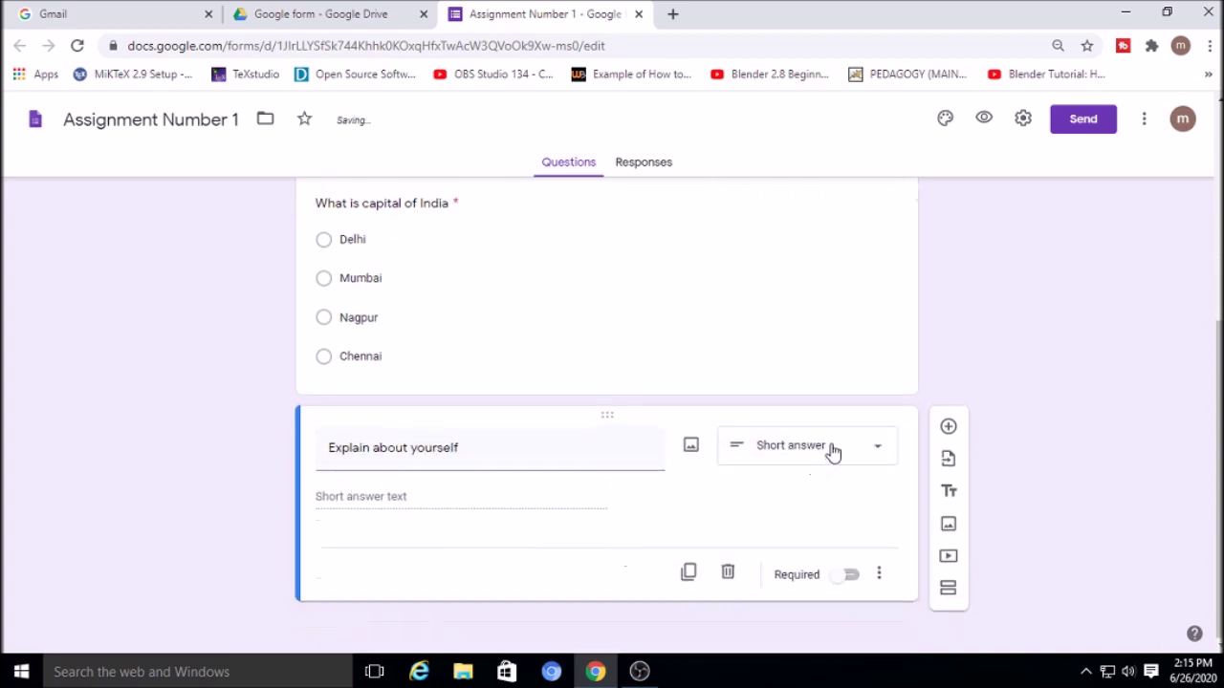
{"action": "left_click", "coordinate": [837, 450]}
{"action": "left_click", "coordinate": [966, 426]}
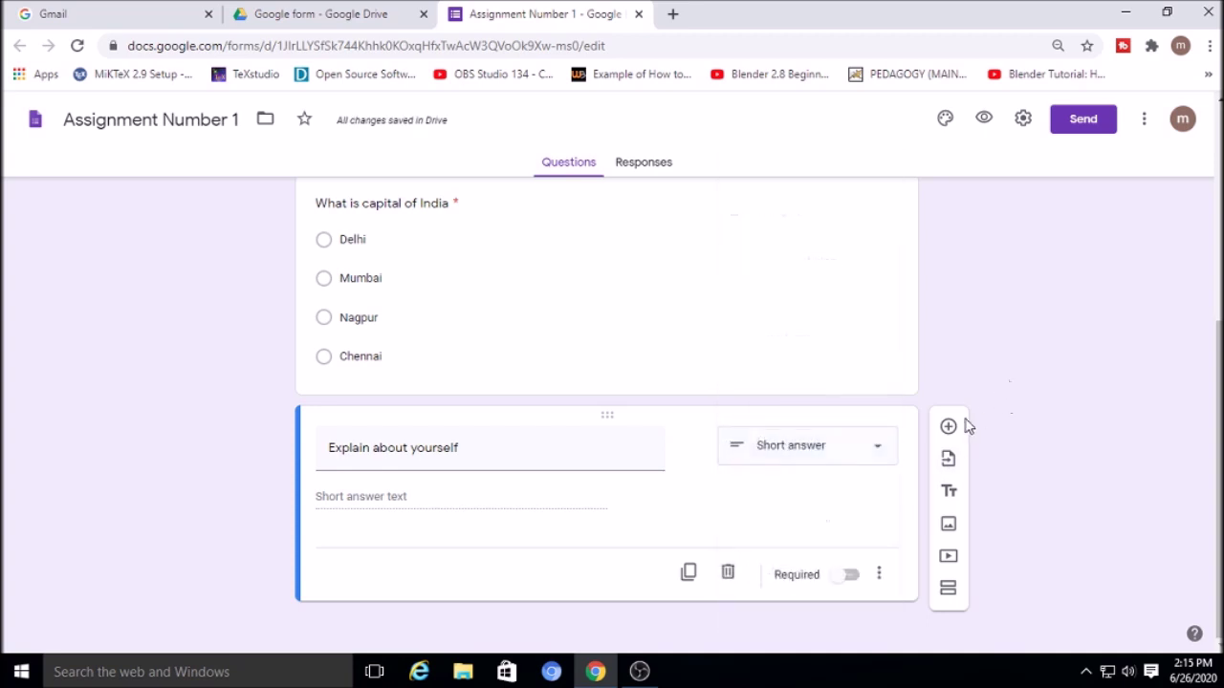
Step: Add a fifth question reading "Explain About Your family"
{"action": "left_click", "coordinate": [949, 428]}
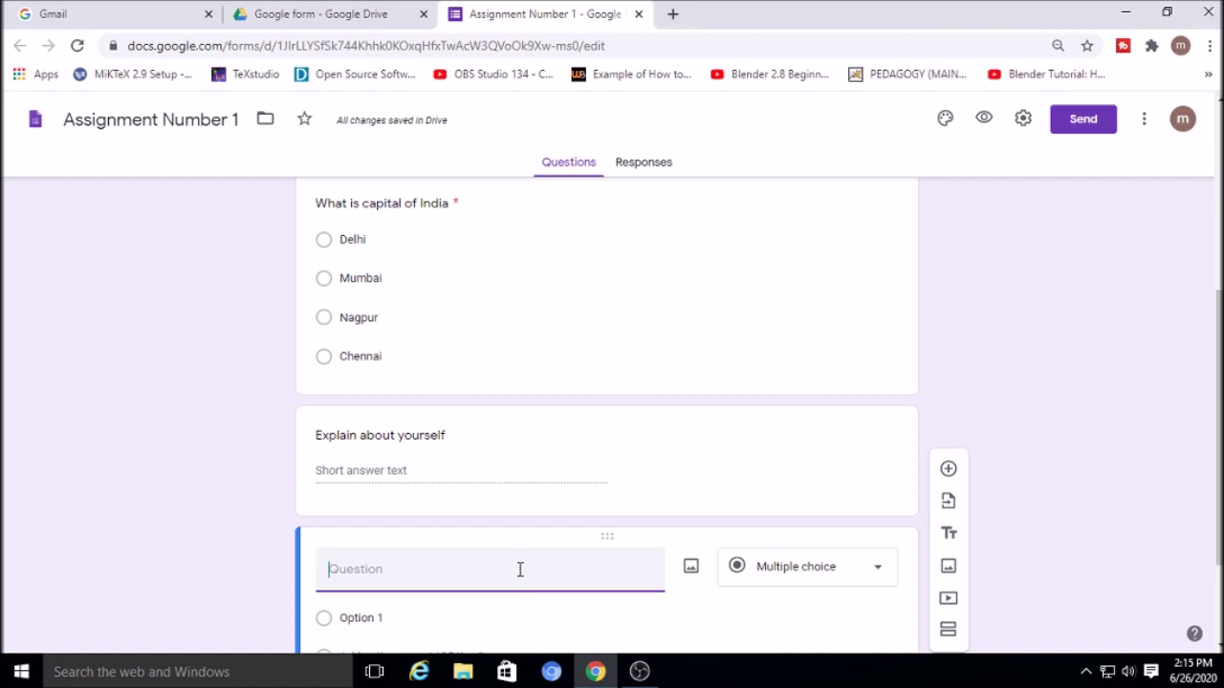
{"action": "type", "text": "W"}
{"action": "key", "text": "BackSpace"}
{"action": "type", "text": "Explain About Your family"}
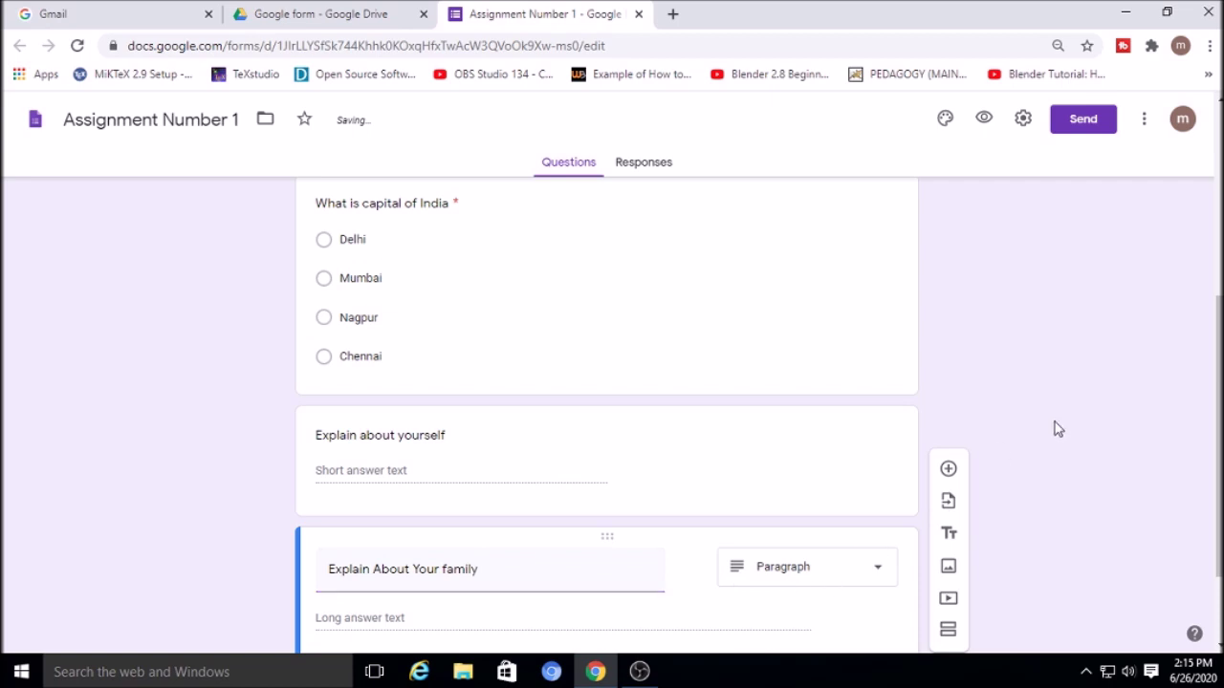
Step: Make both the "Explain about yourself" and "Explain About Your family" questions required
{"action": "scroll", "coordinate": [1047, 428], "scroll_direction": "down", "scroll_amount": 1}
{"action": "left_click", "coordinate": [786, 322]}
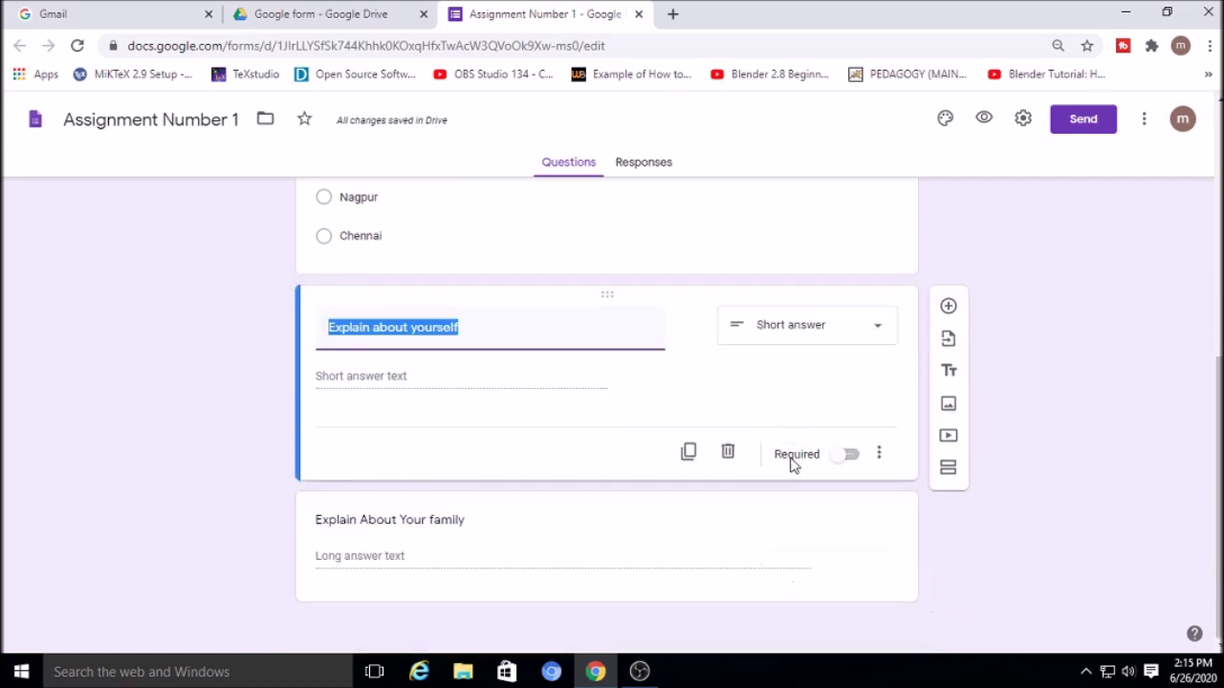
{"action": "left_click", "coordinate": [849, 455]}
{"action": "left_click", "coordinate": [835, 542]}
{"action": "left_click", "coordinate": [850, 575]}
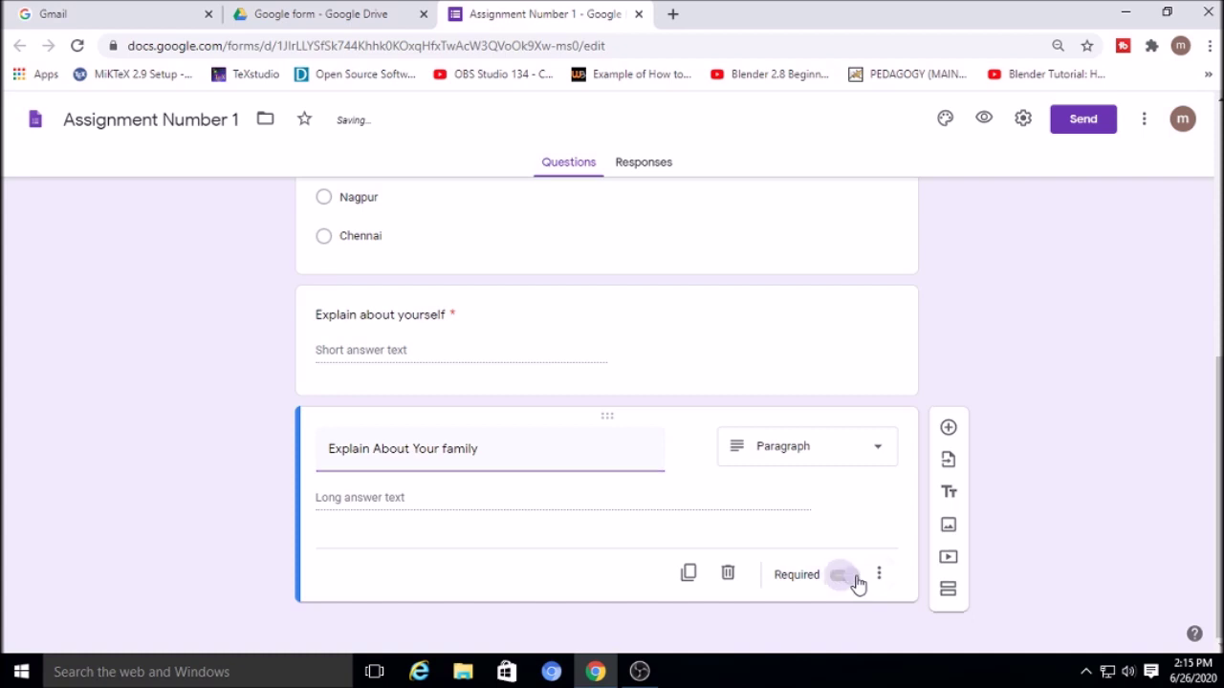
Step: Add a question below the family one reading "Draw a picture of House"
{"action": "scroll", "coordinate": [1022, 423], "scroll_direction": "up", "scroll_amount": 3}
{"action": "left_click", "coordinate": [749, 459]}
{"action": "scroll", "coordinate": [1106, 369], "scroll_direction": "down", "scroll_amount": 3}
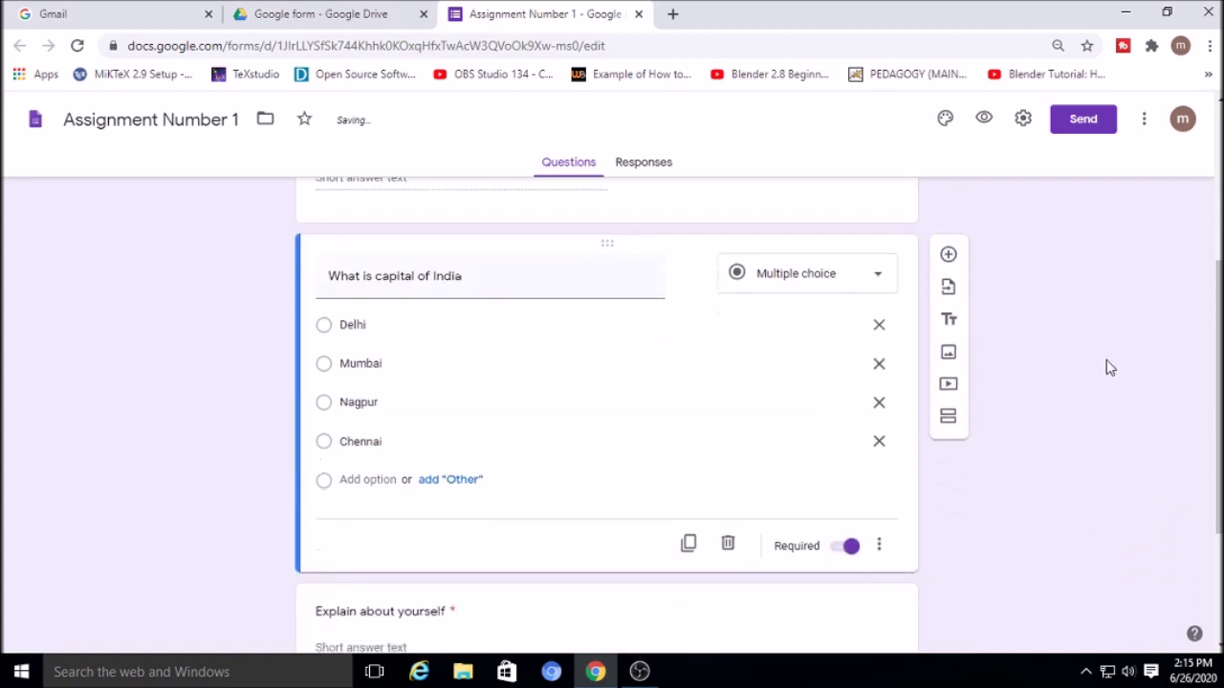
{"action": "left_click", "coordinate": [658, 536]}
{"action": "left_click", "coordinate": [950, 429]}
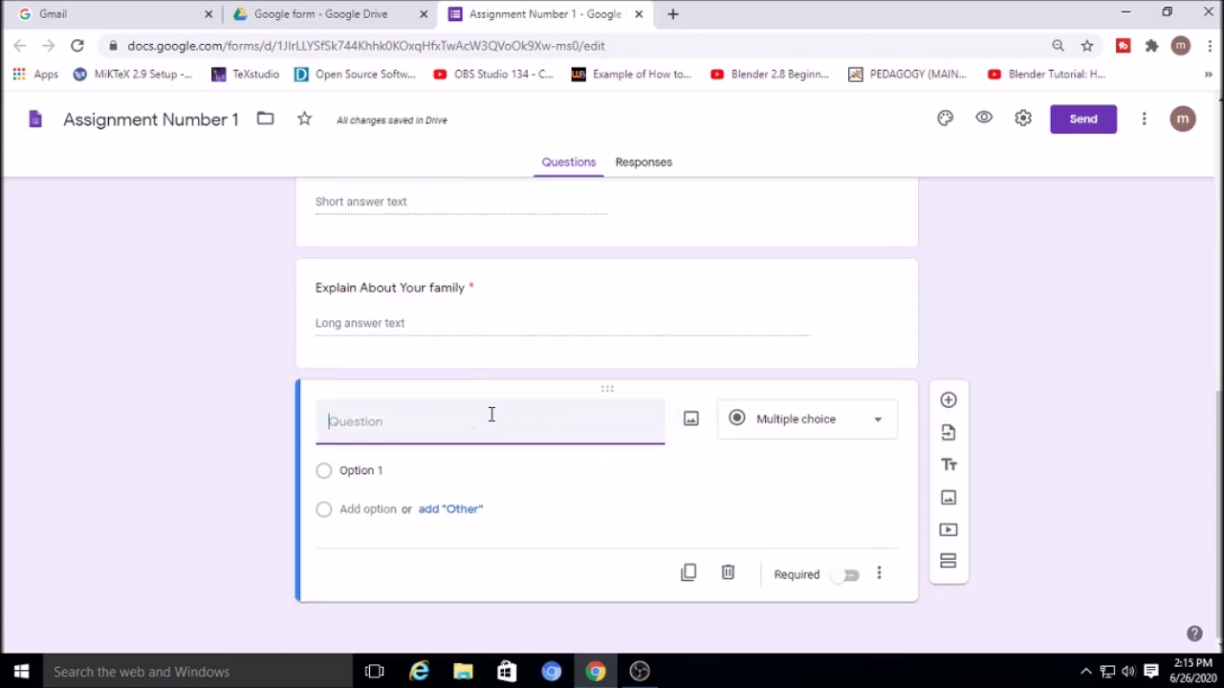
{"action": "left_click", "coordinate": [873, 433]}
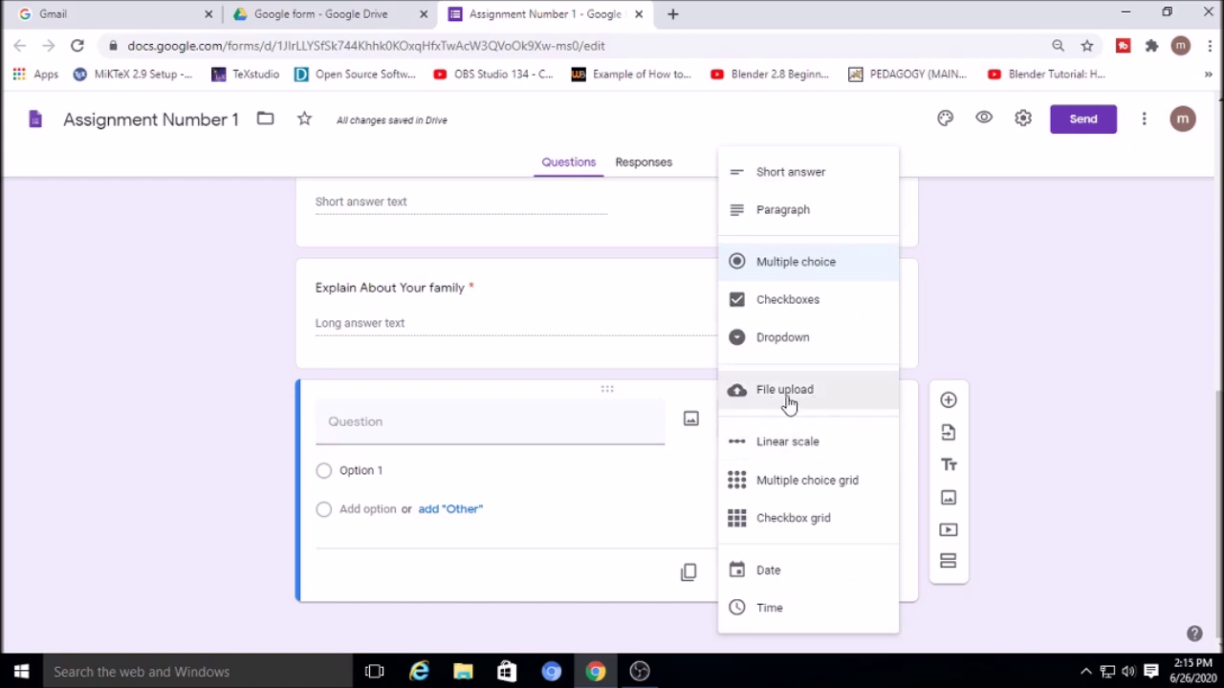
{"action": "left_click", "coordinate": [1084, 335]}
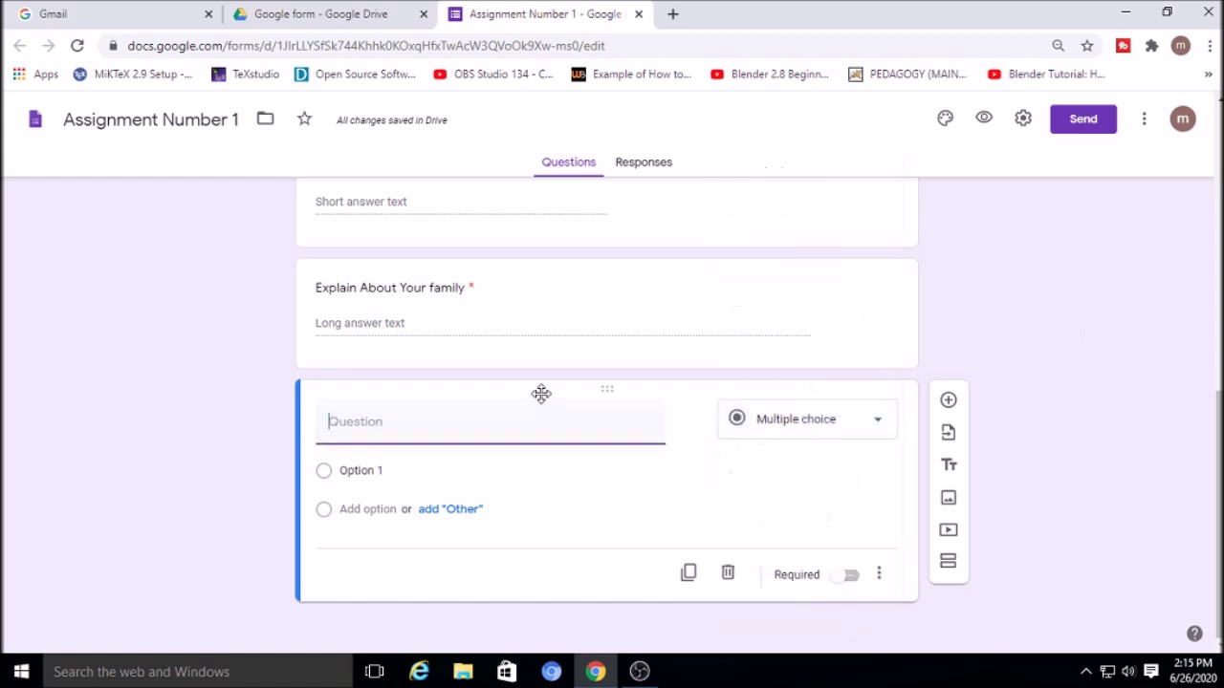
{"action": "type", "text": "Wha"}
{"action": "key", "text": "BackSpace"}
{"action": "key", "text": "BackSpace"}
{"action": "key", "text": "BackSpace"}
{"action": "type", "text": "Draw"}
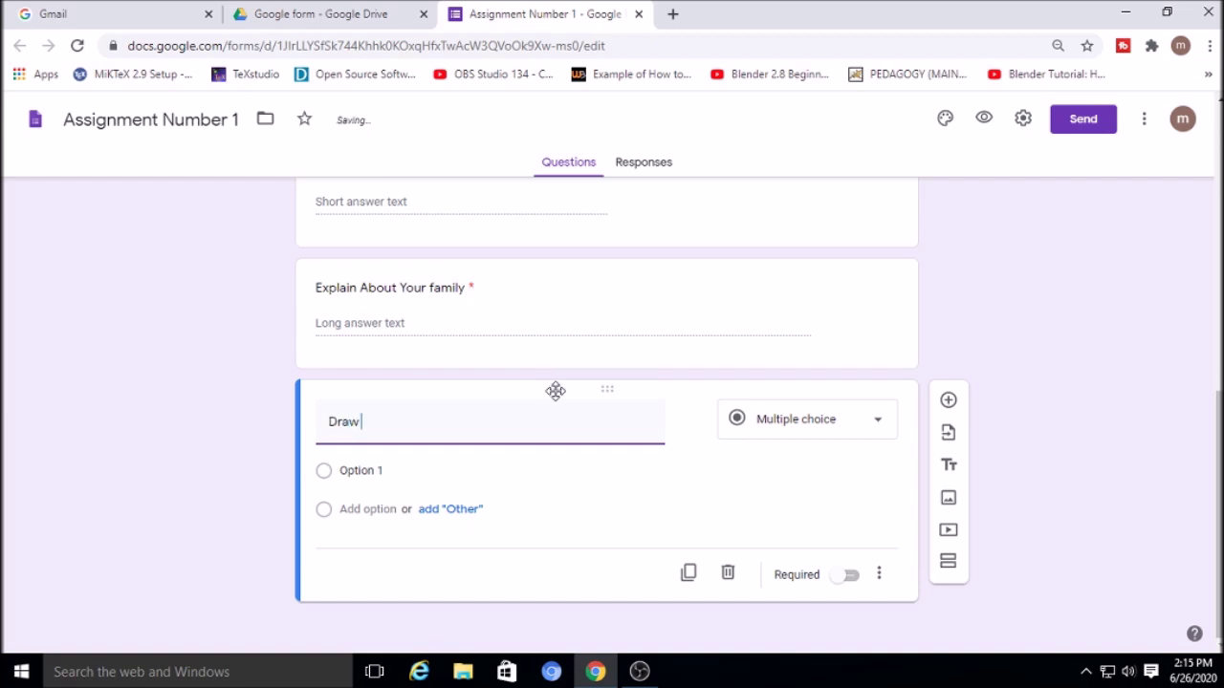
{"action": "type", "text": " a picture of House"}
{"action": "left_click", "coordinate": [1075, 330]}
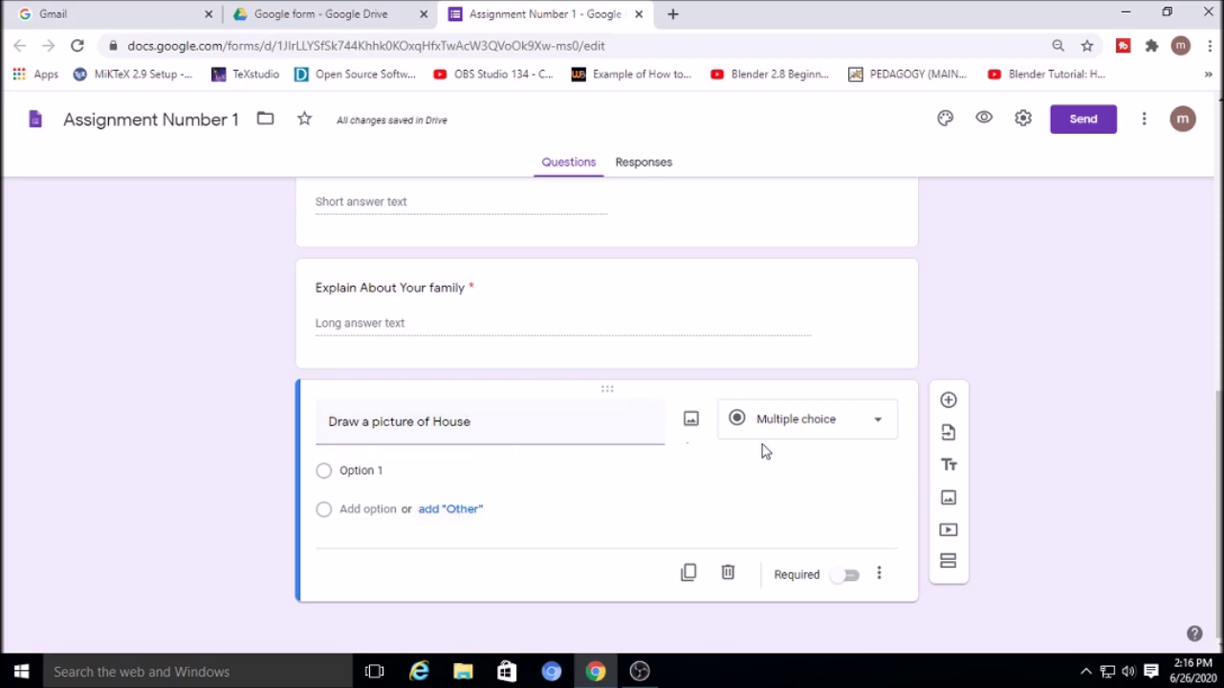
Step: Change the answer type of the "Draw a picture of House" question to File upload and accept letting respondents upload to Drive
{"action": "left_click", "coordinate": [861, 431]}
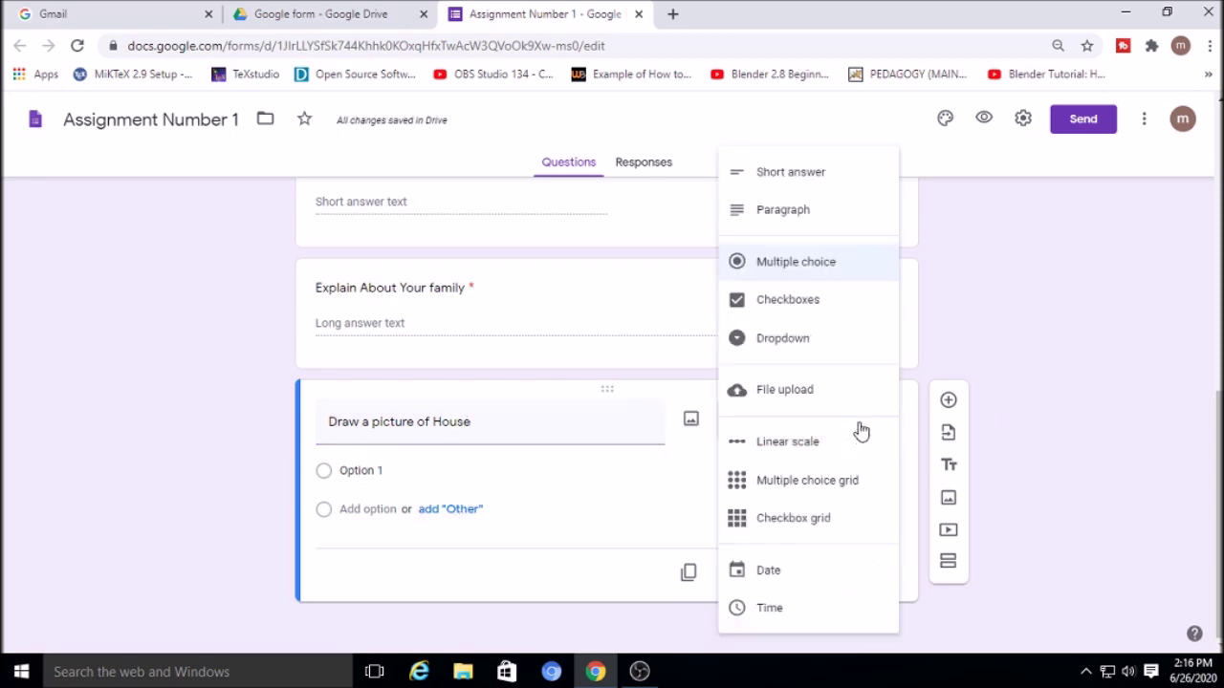
{"action": "left_click", "coordinate": [807, 403]}
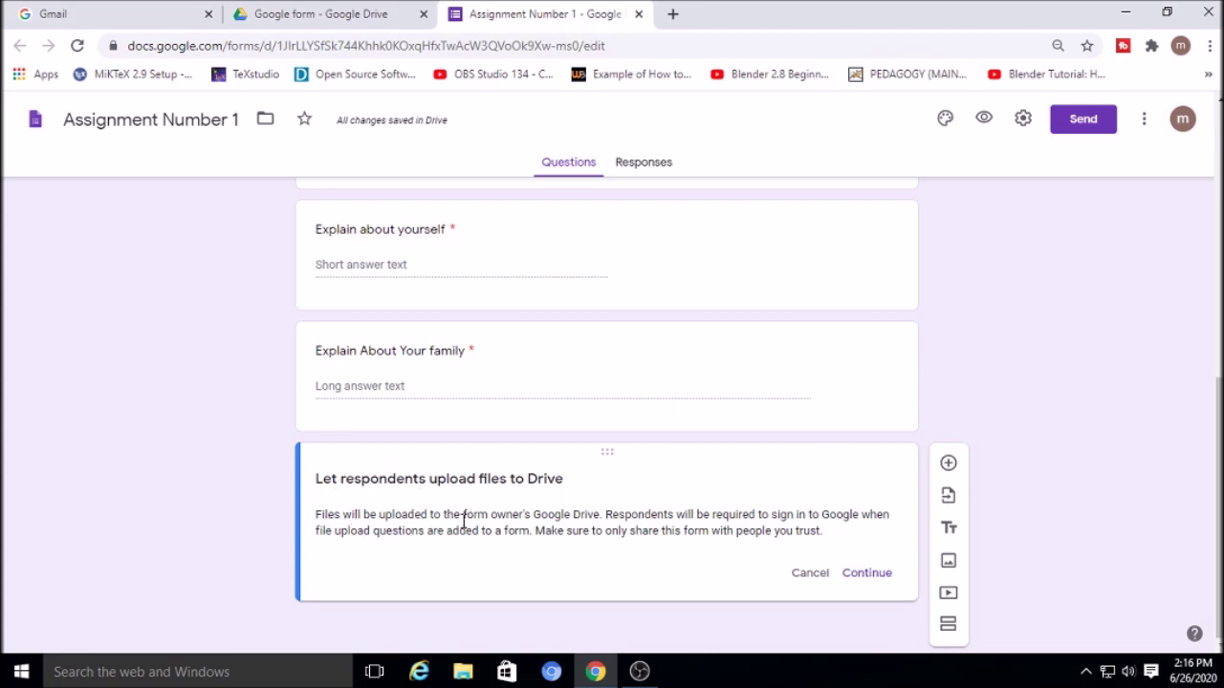
{"action": "left_click", "coordinate": [872, 576]}
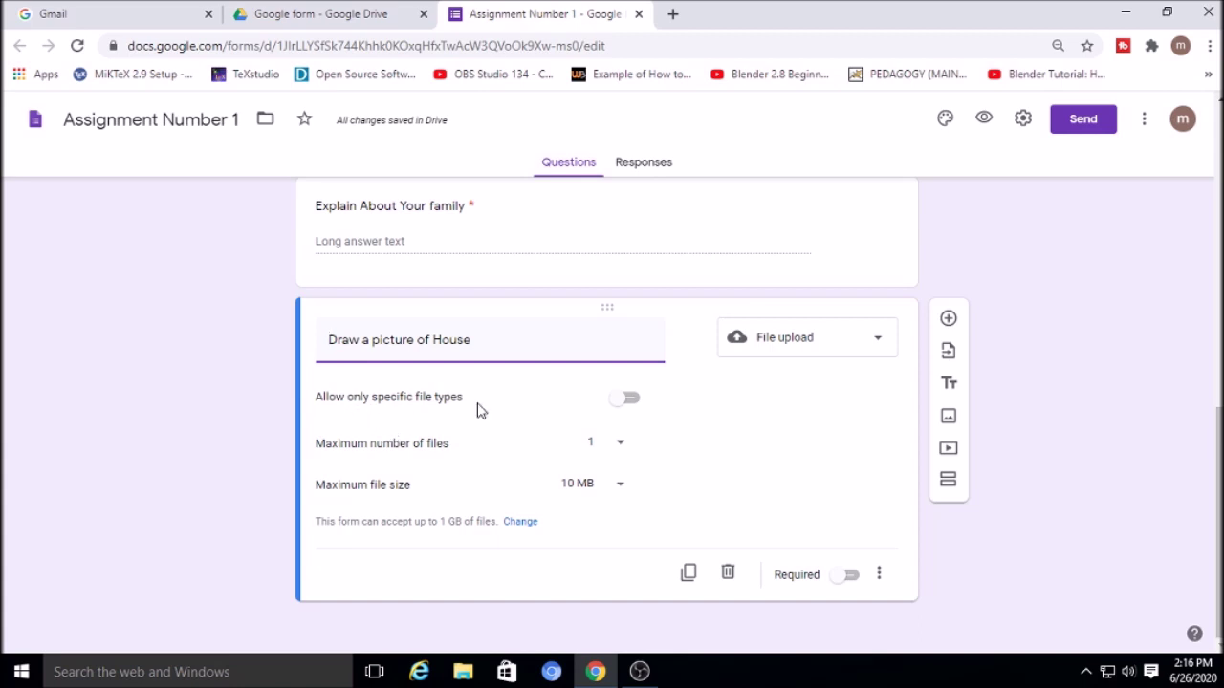
Step: Try restricting the house picture upload to specific file types with Document and Image, and switch the restriction off again
{"action": "left_click", "coordinate": [635, 409]}
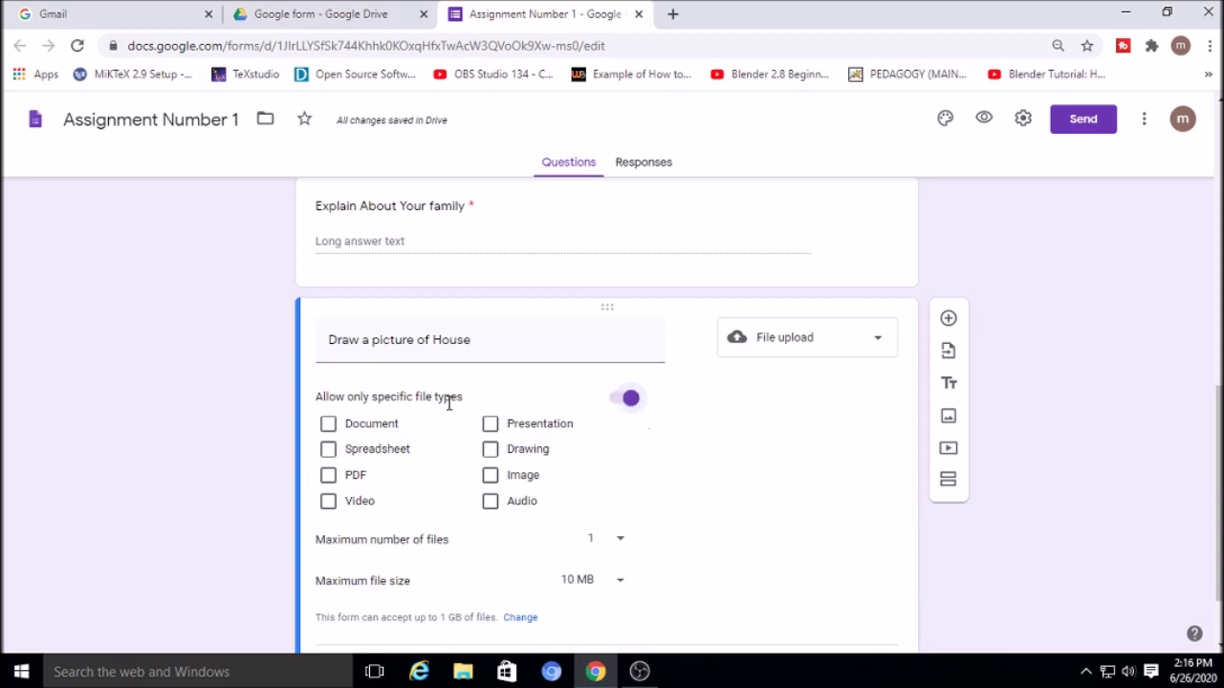
{"action": "left_click", "coordinate": [328, 429]}
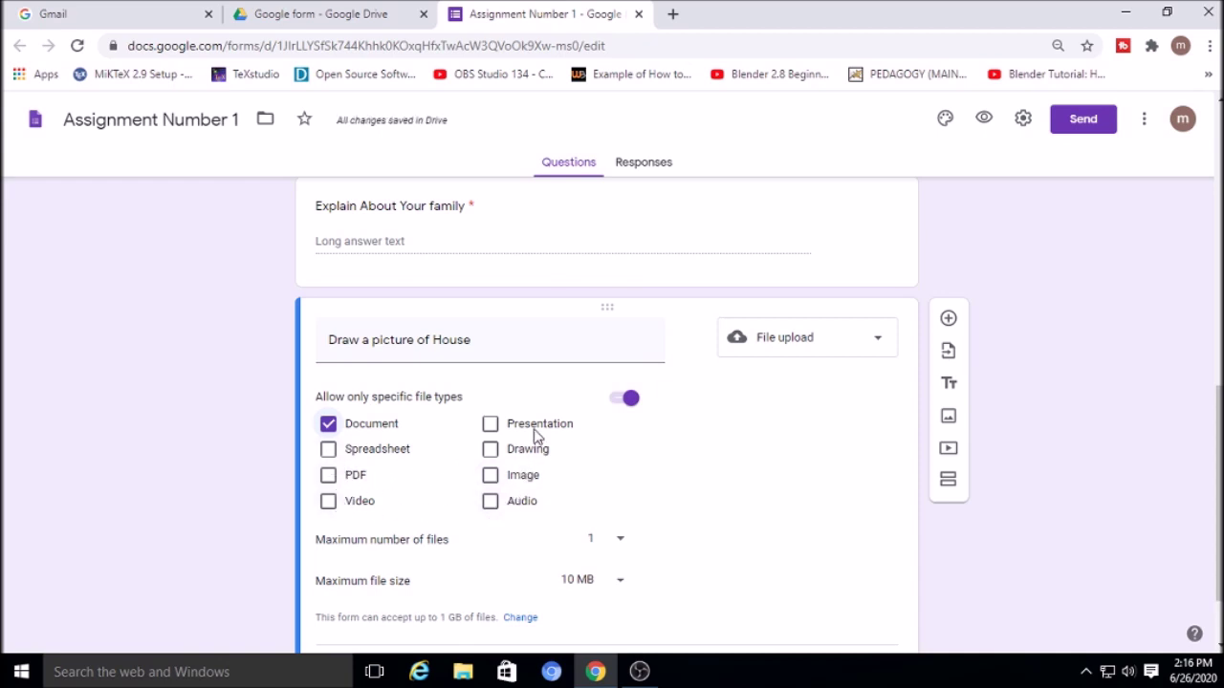
{"action": "left_click", "coordinate": [328, 425]}
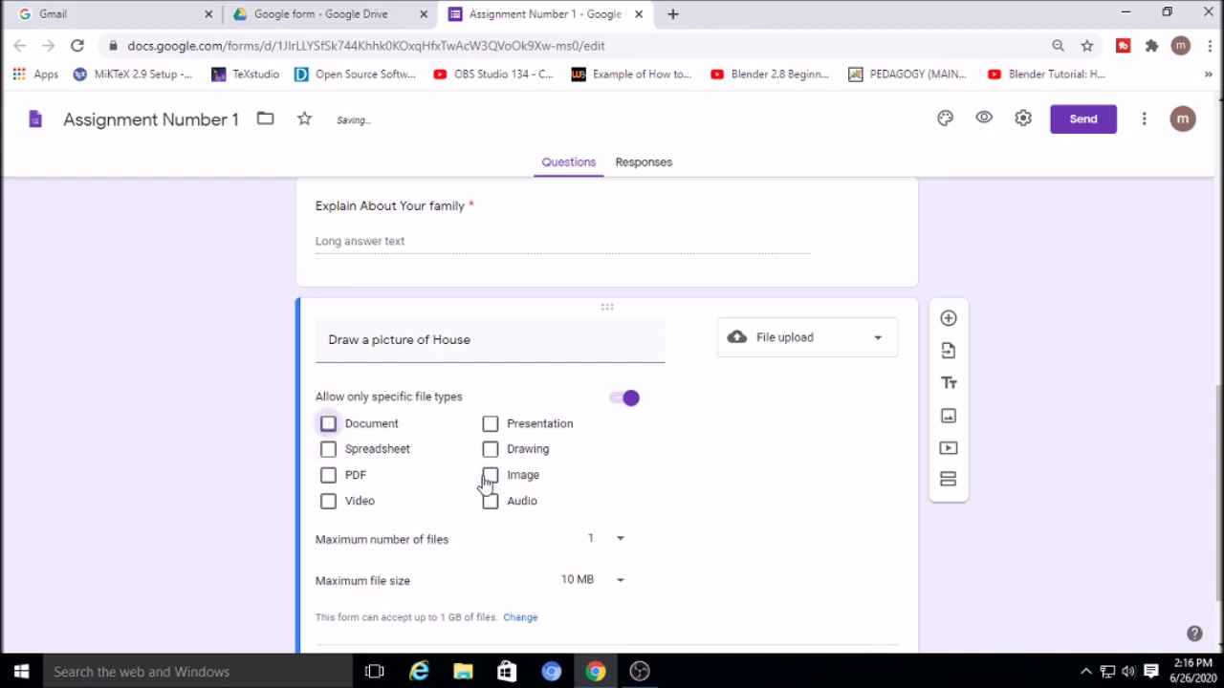
{"action": "left_click", "coordinate": [490, 475]}
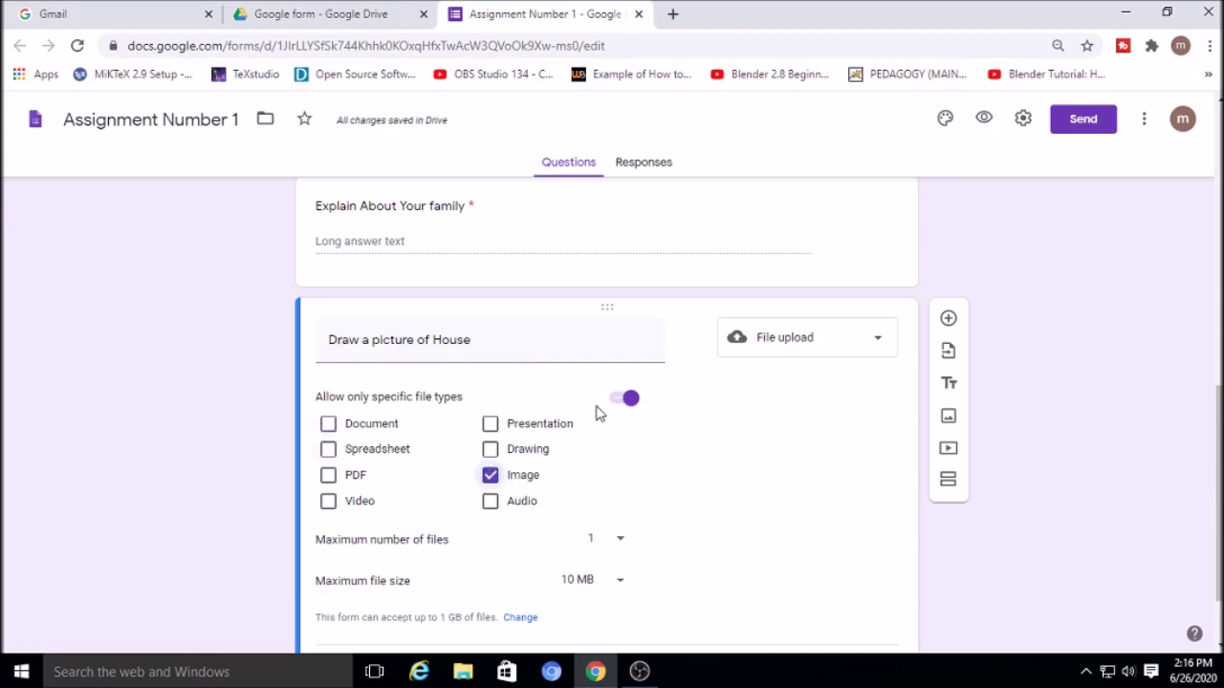
{"action": "left_click", "coordinate": [623, 398]}
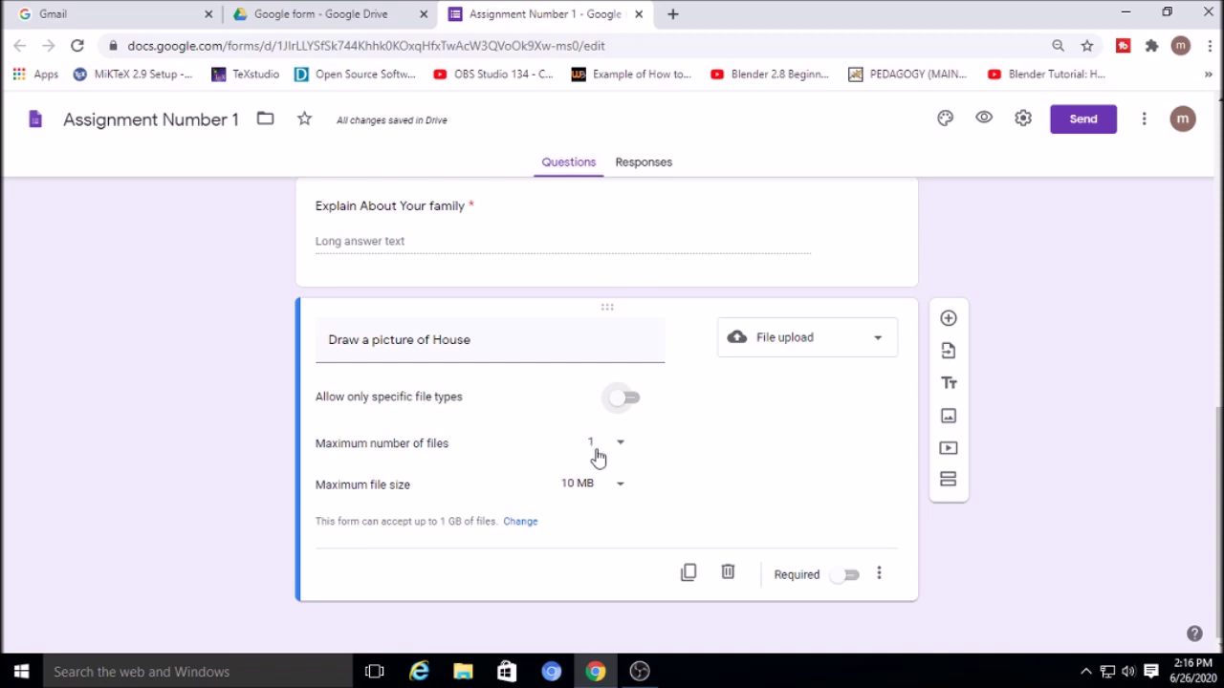
Step: Try a maximum of 5 files for the house picture upload, look at the file size choices, and set the maximum back to 1
{"action": "left_click", "coordinate": [621, 448]}
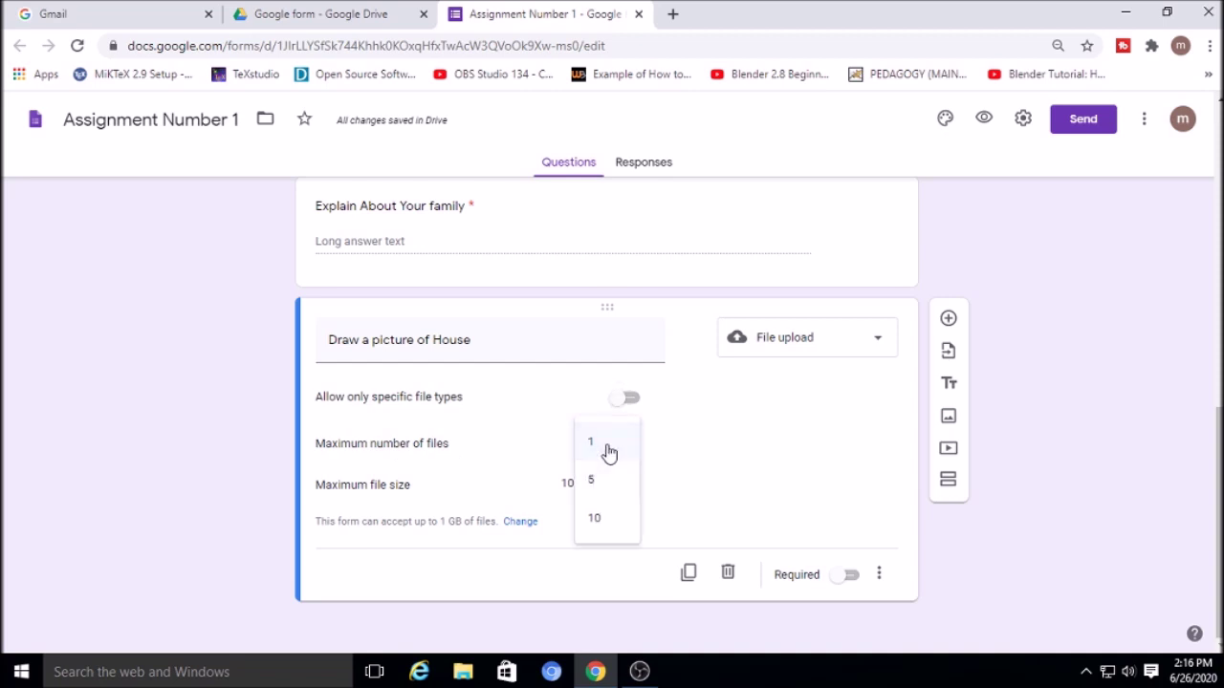
{"action": "left_click", "coordinate": [601, 481]}
{"action": "left_click", "coordinate": [617, 486]}
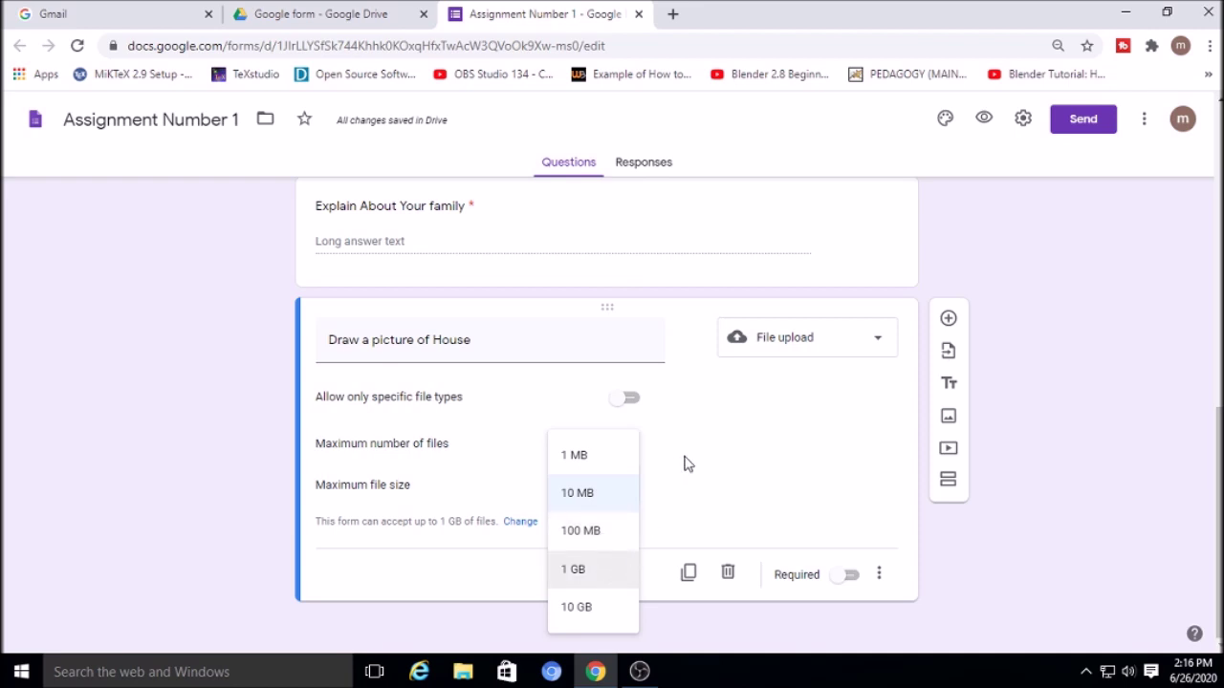
{"action": "left_click", "coordinate": [679, 467]}
{"action": "left_click", "coordinate": [617, 448]}
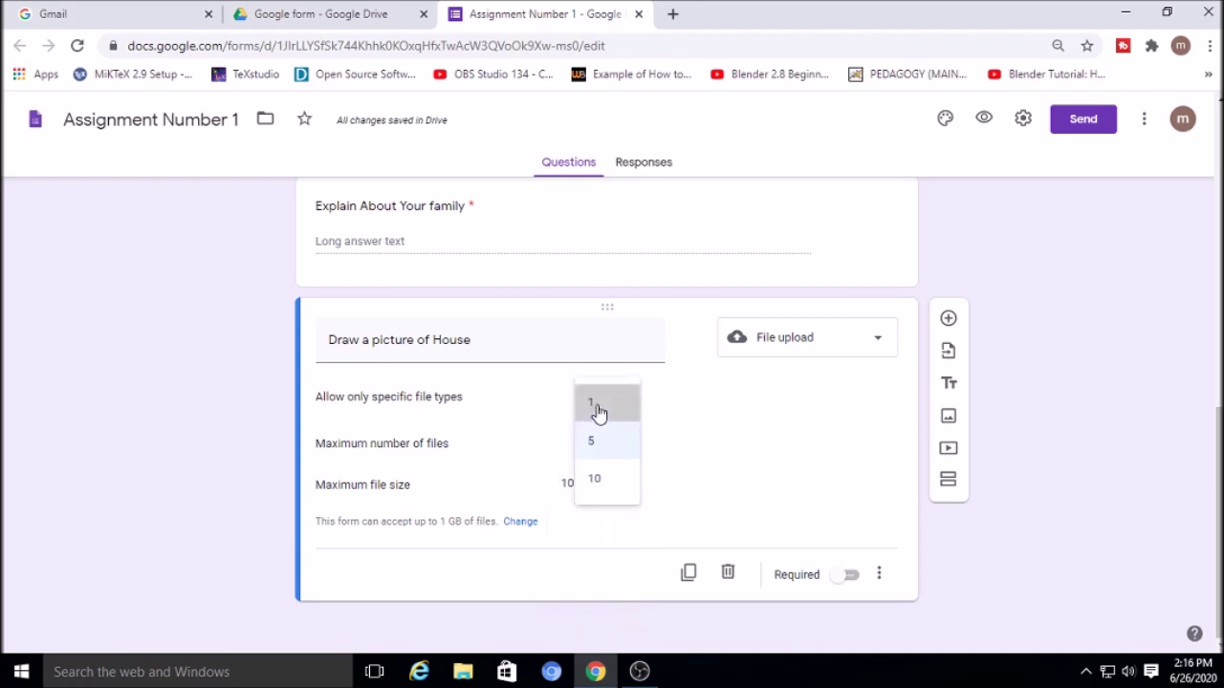
{"action": "left_click", "coordinate": [598, 413]}
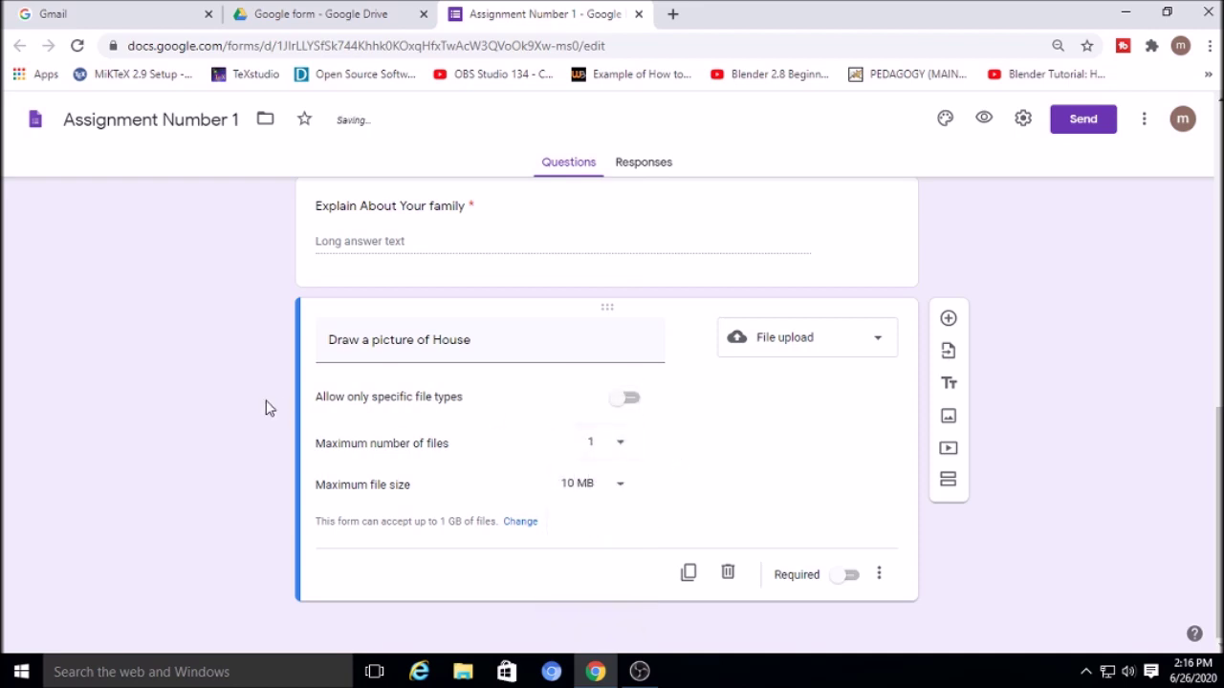
Step: Allow only Image files for the "Draw a picture of House" upload and make the question required
{"action": "left_click", "coordinate": [630, 399]}
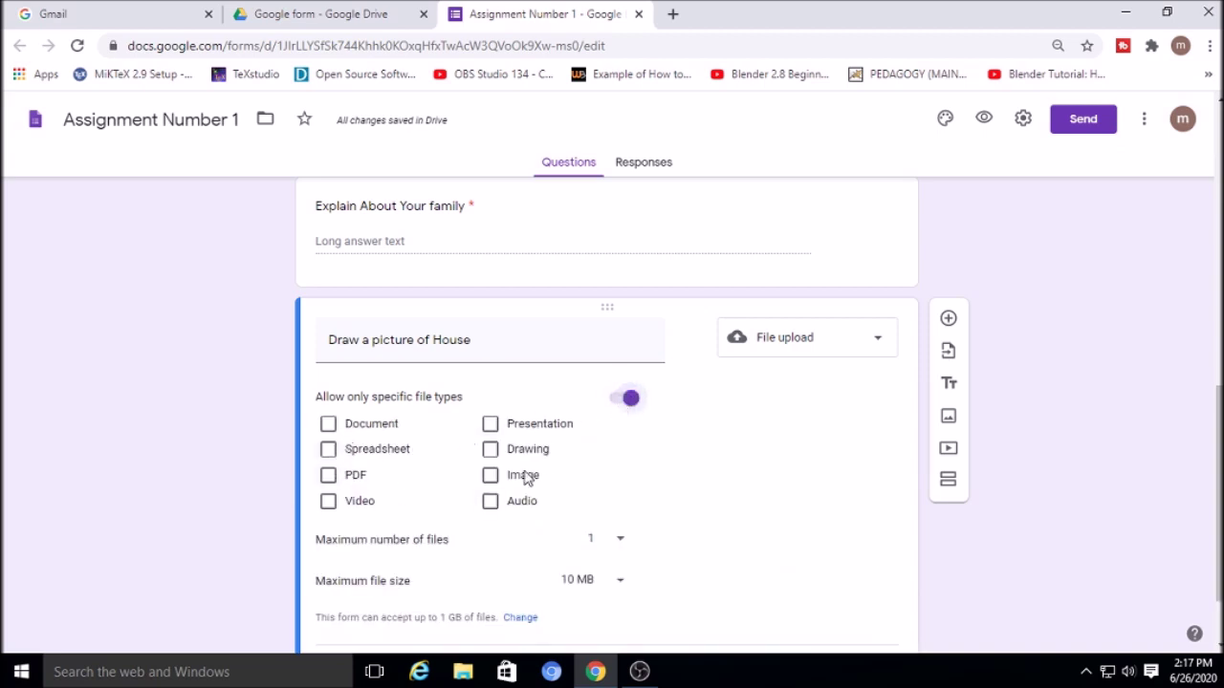
{"action": "left_click", "coordinate": [491, 476]}
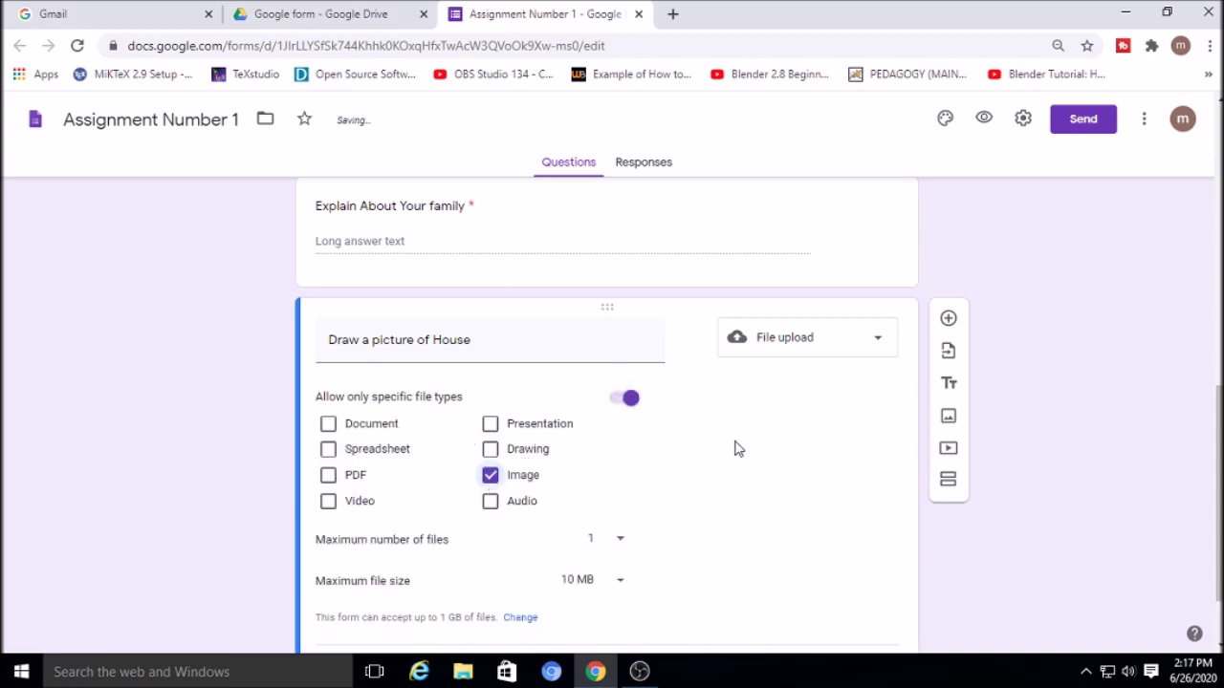
{"action": "scroll", "coordinate": [723, 423], "scroll_direction": "down", "scroll_amount": 1}
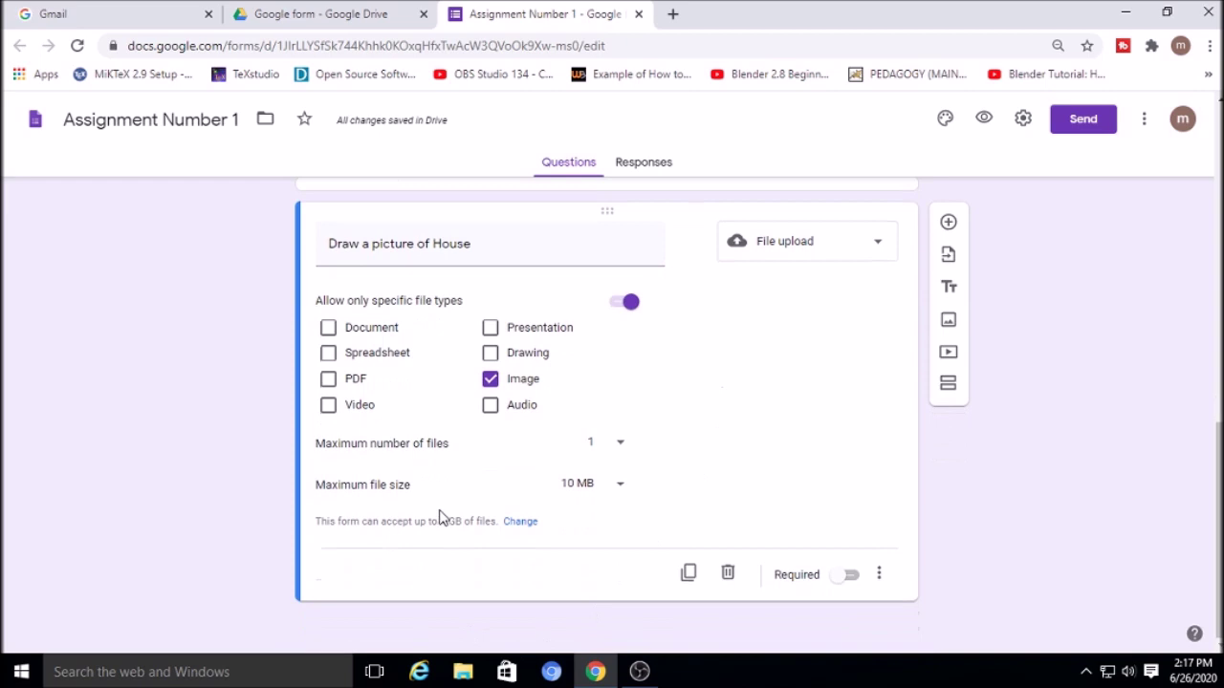
{"action": "left_click", "coordinate": [851, 574]}
{"action": "scroll", "coordinate": [634, 507], "scroll_direction": "up", "scroll_amount": 9}
{"action": "scroll", "coordinate": [564, 392], "scroll_direction": "down", "scroll_amount": 9}
{"action": "scroll", "coordinate": [1039, 522], "scroll_direction": "up", "scroll_amount": 4}
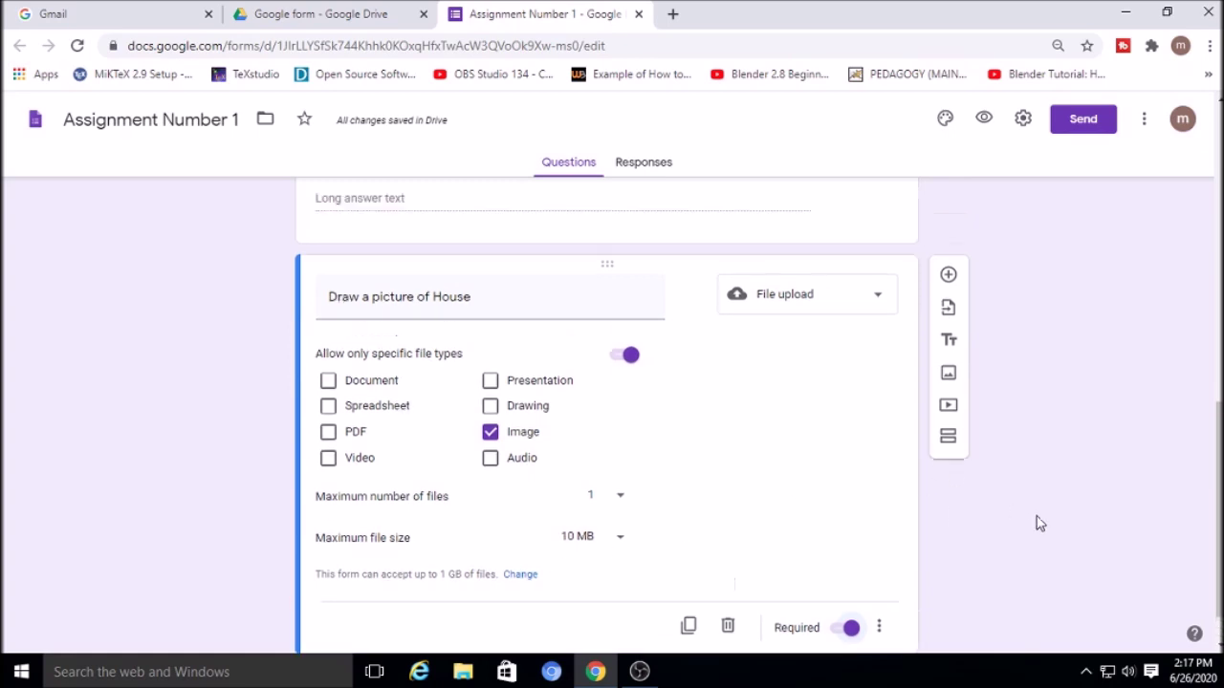
{"action": "scroll", "coordinate": [1052, 508], "scroll_direction": "down", "scroll_amount": 4}
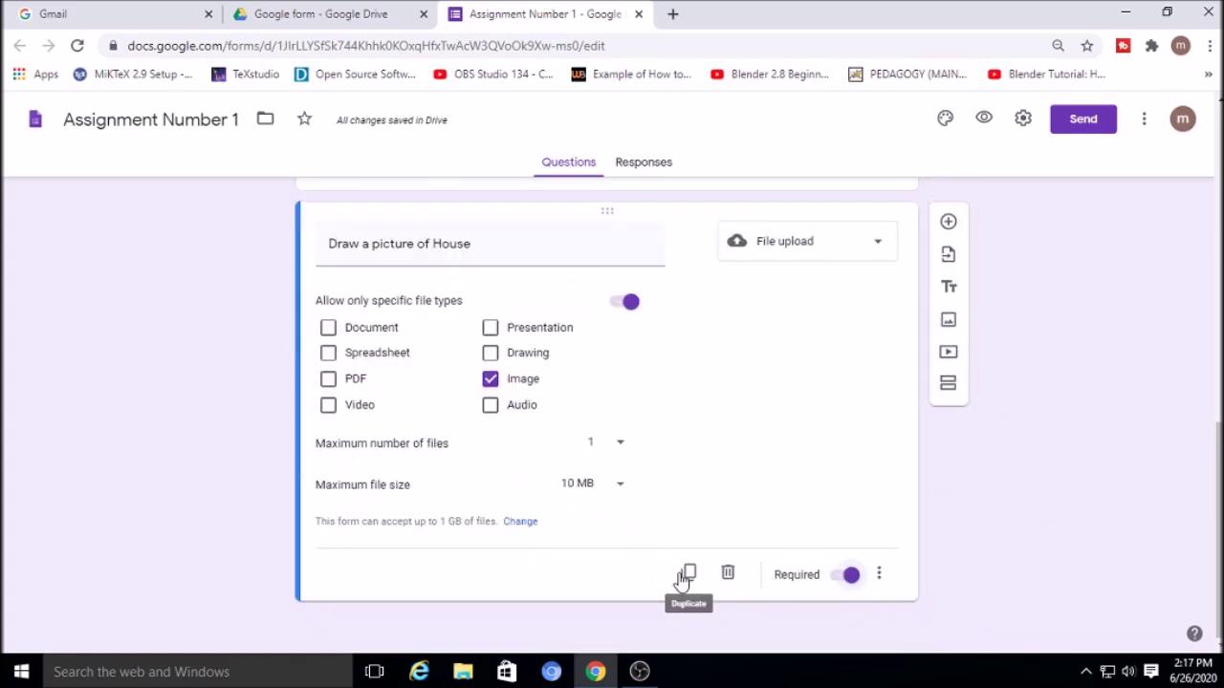
Step: Add a question below the house picture one reading "Which things are ther in your house" with Checkboxes as its answer type
{"action": "left_click", "coordinate": [947, 220]}
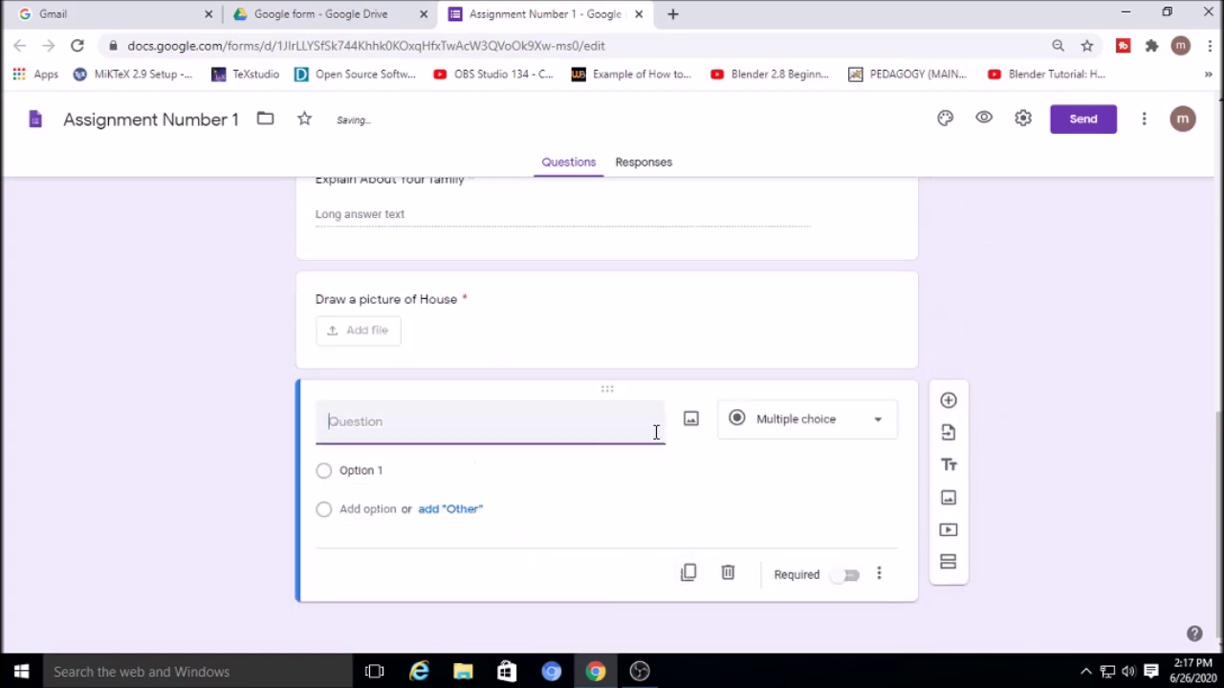
{"action": "left_click", "coordinate": [831, 436]}
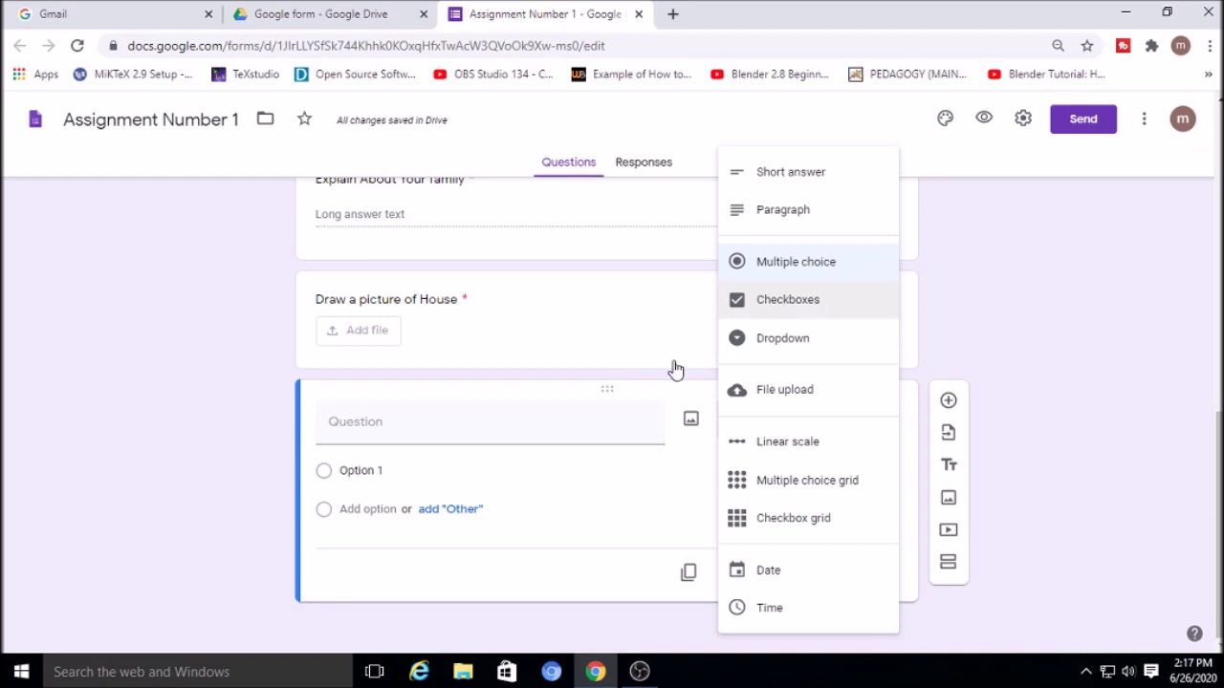
{"action": "left_click", "coordinate": [397, 425]}
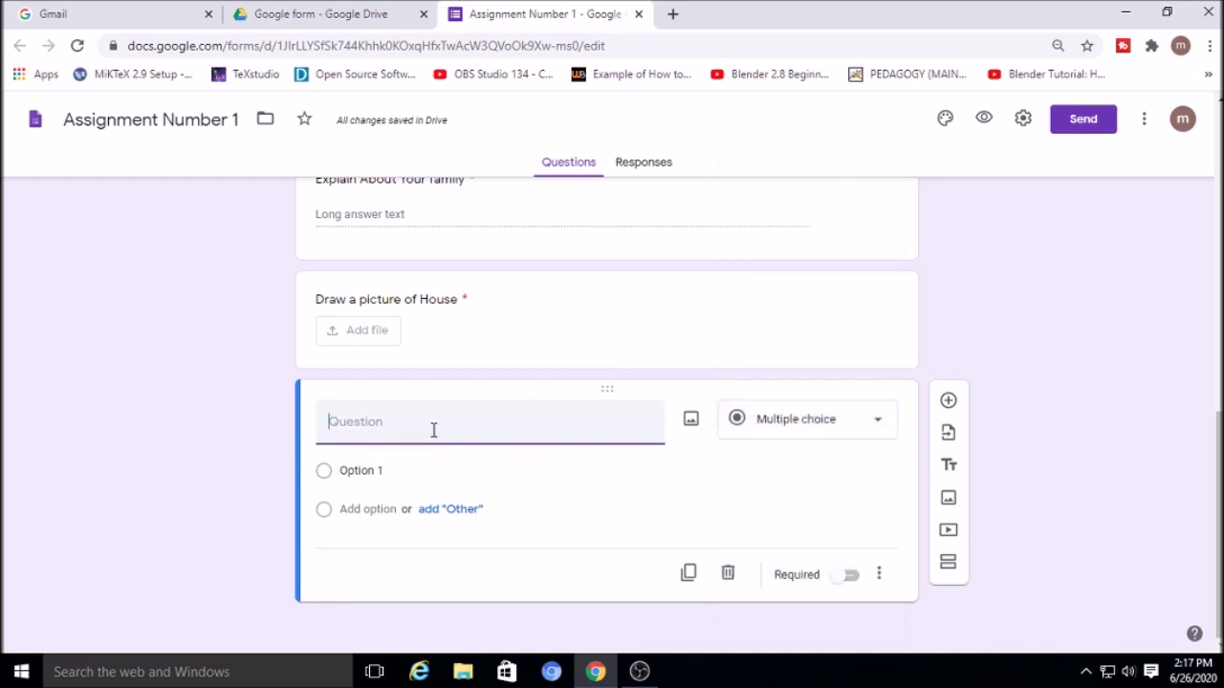
{"action": "type", "text": "Which things are ther in you"}
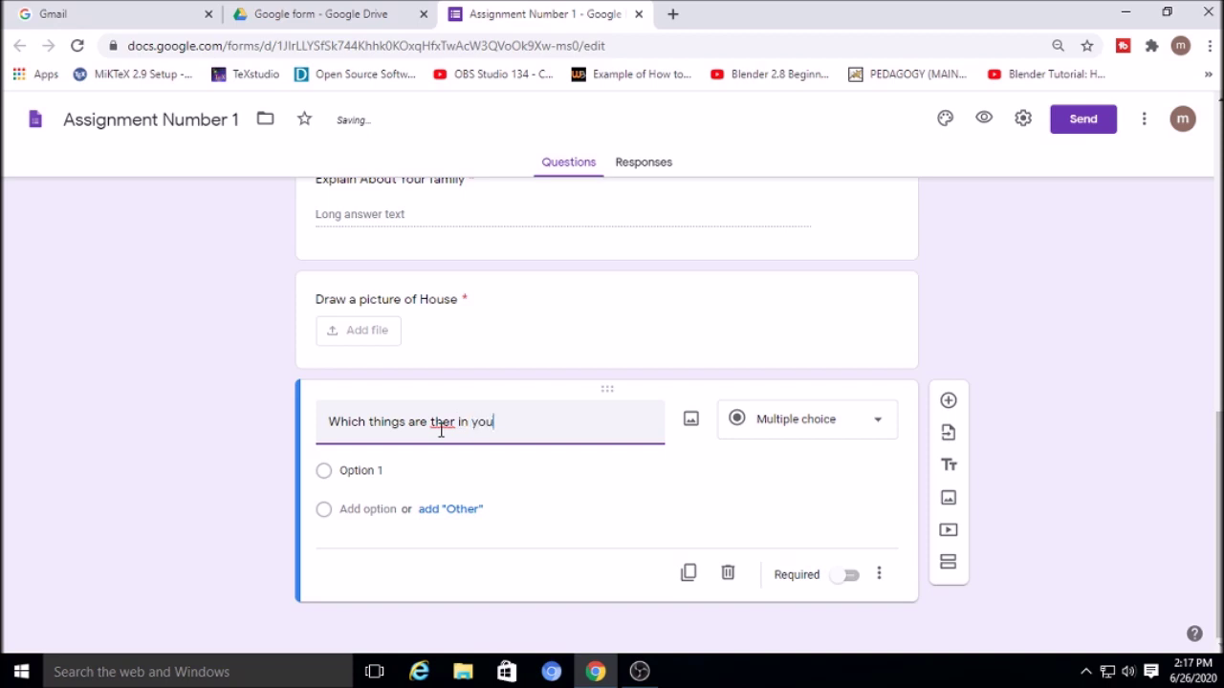
{"action": "type", "text": "e"}
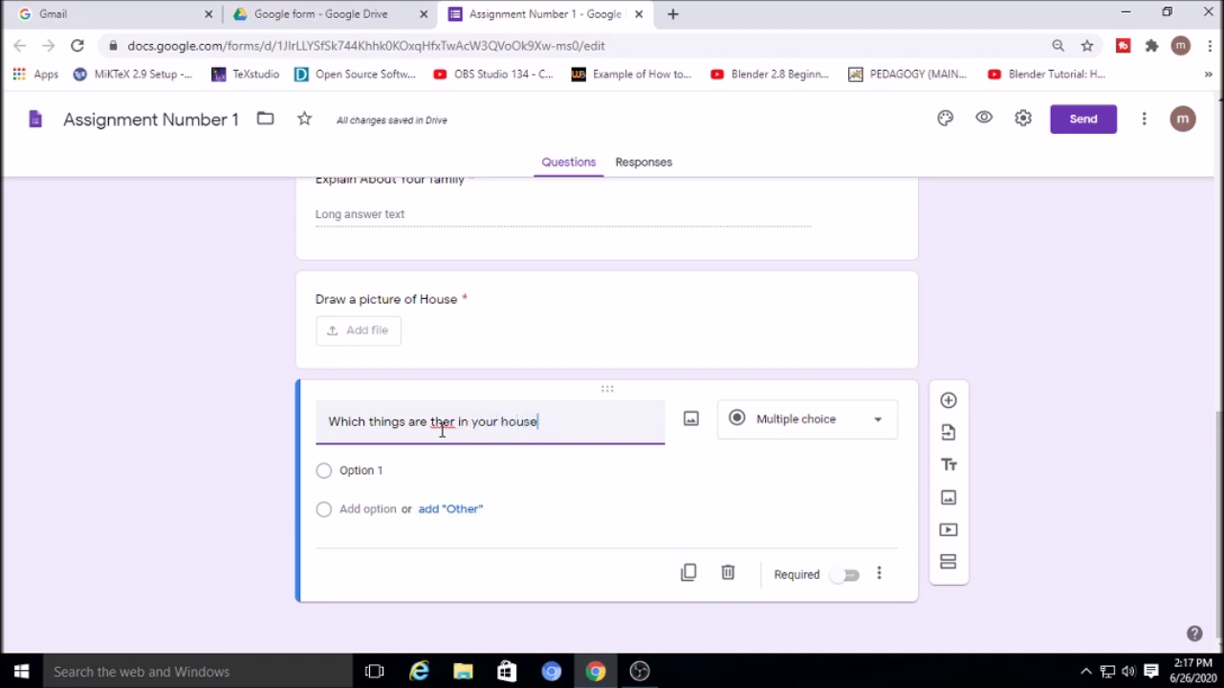
{"action": "left_click", "coordinate": [855, 427]}
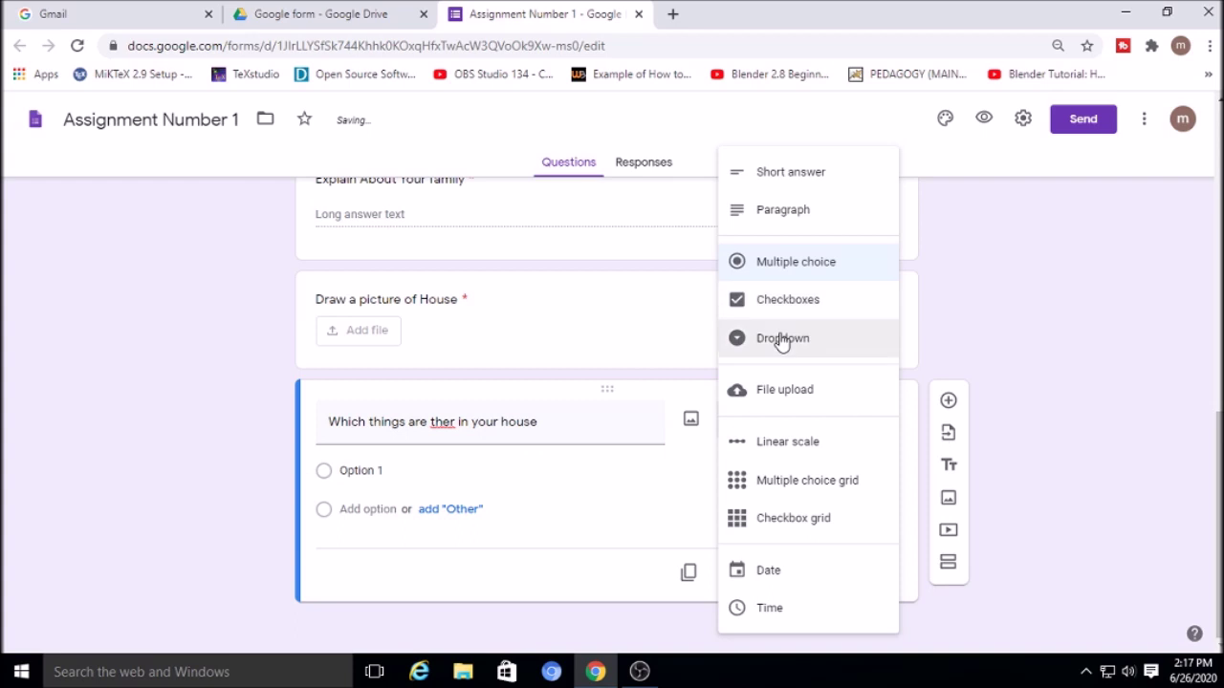
{"action": "left_click", "coordinate": [800, 302]}
Step: Give the checkbox question about things in the house the options TV, FAN, AC and Cooler
{"action": "left_click", "coordinate": [384, 472]}
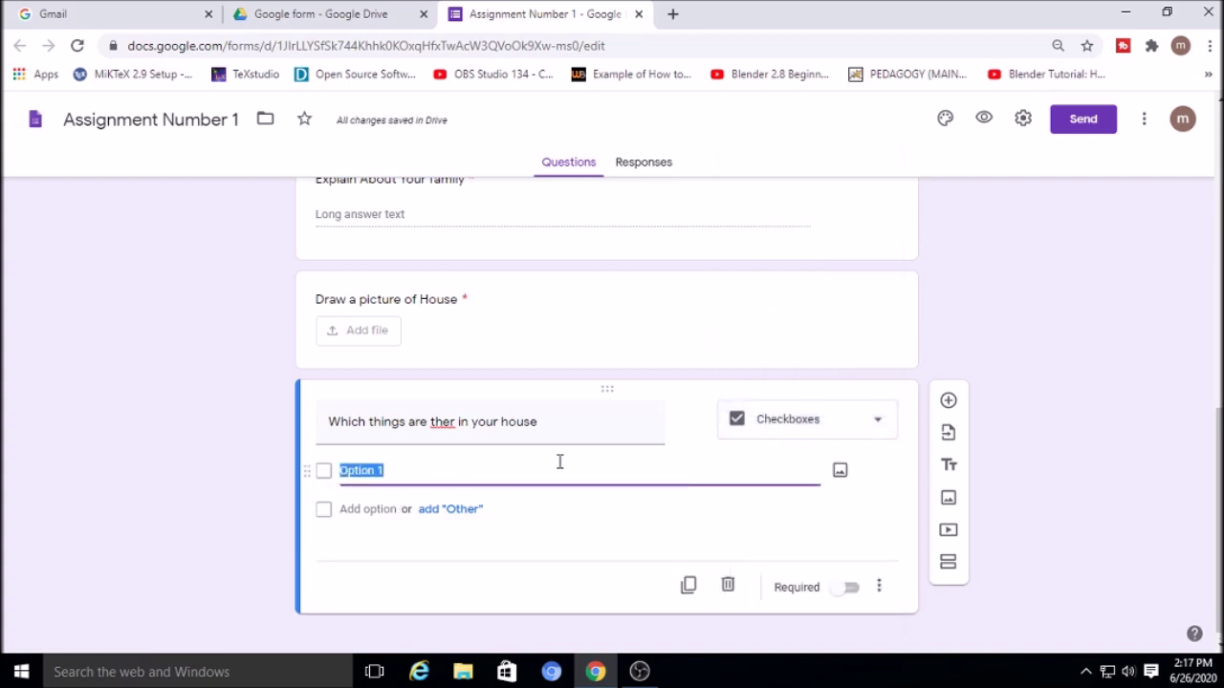
{"action": "type", "text": "TV"}
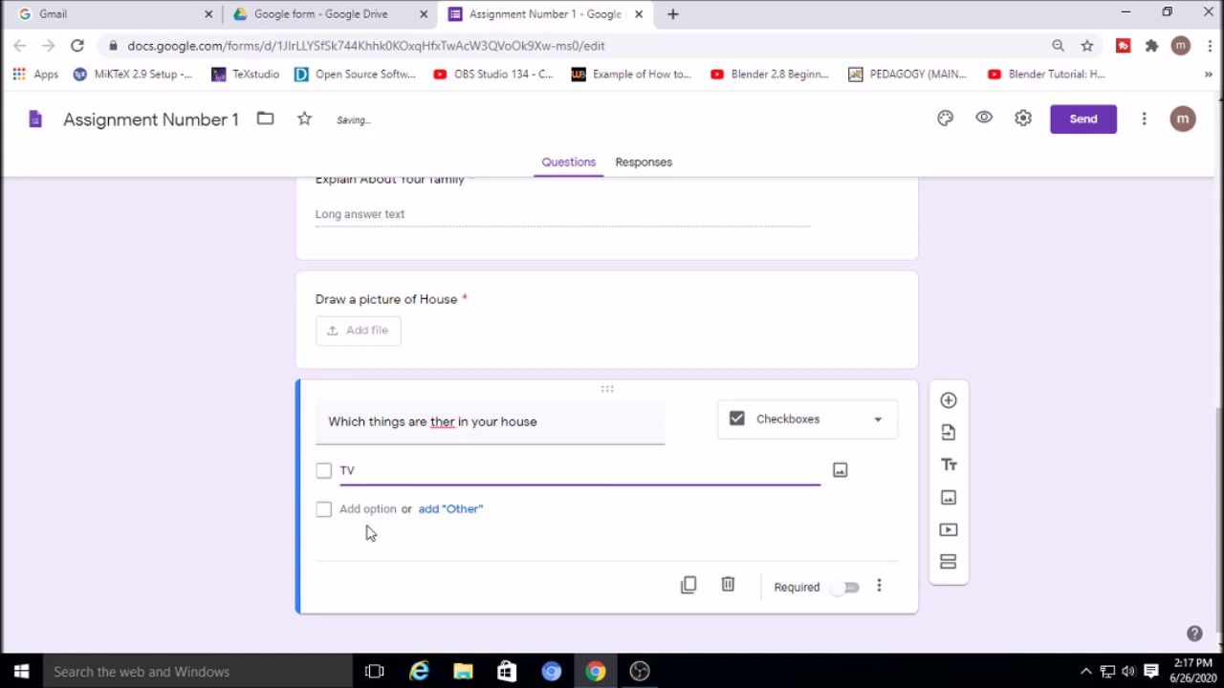
{"action": "left_click", "coordinate": [371, 509]}
{"action": "type", "text": "FAN"}
{"action": "left_click", "coordinate": [365, 548]}
{"action": "type", "text": "AC"}
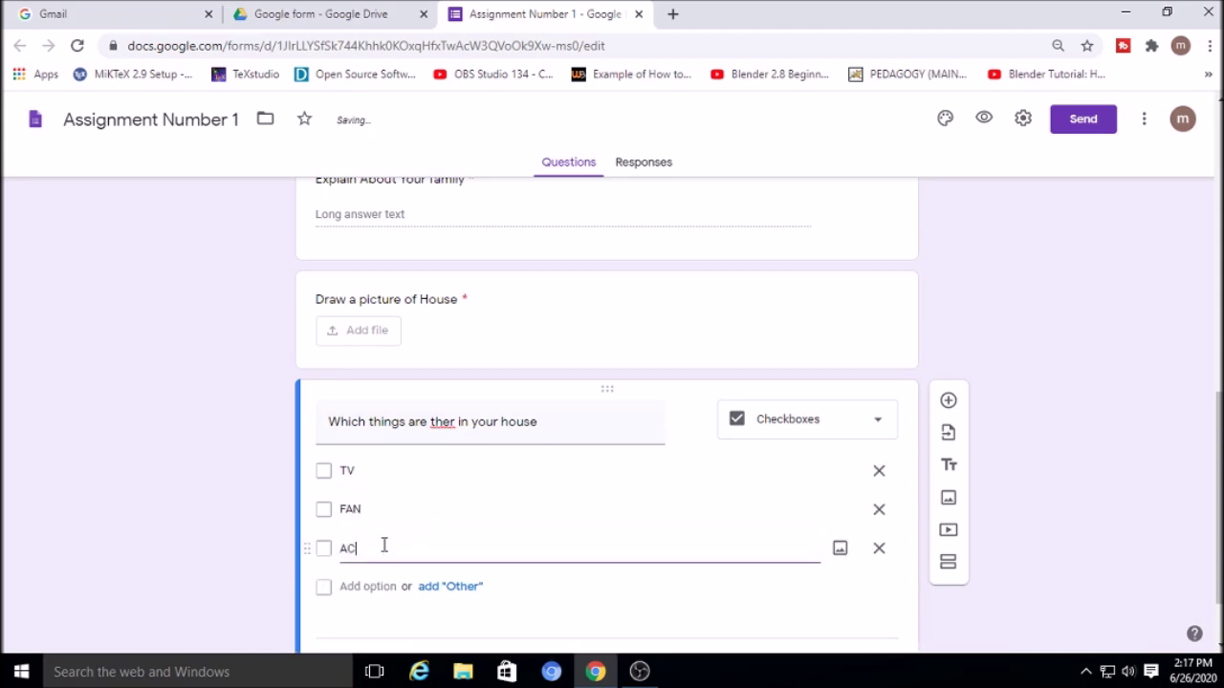
{"action": "left_click", "coordinate": [368, 587]}
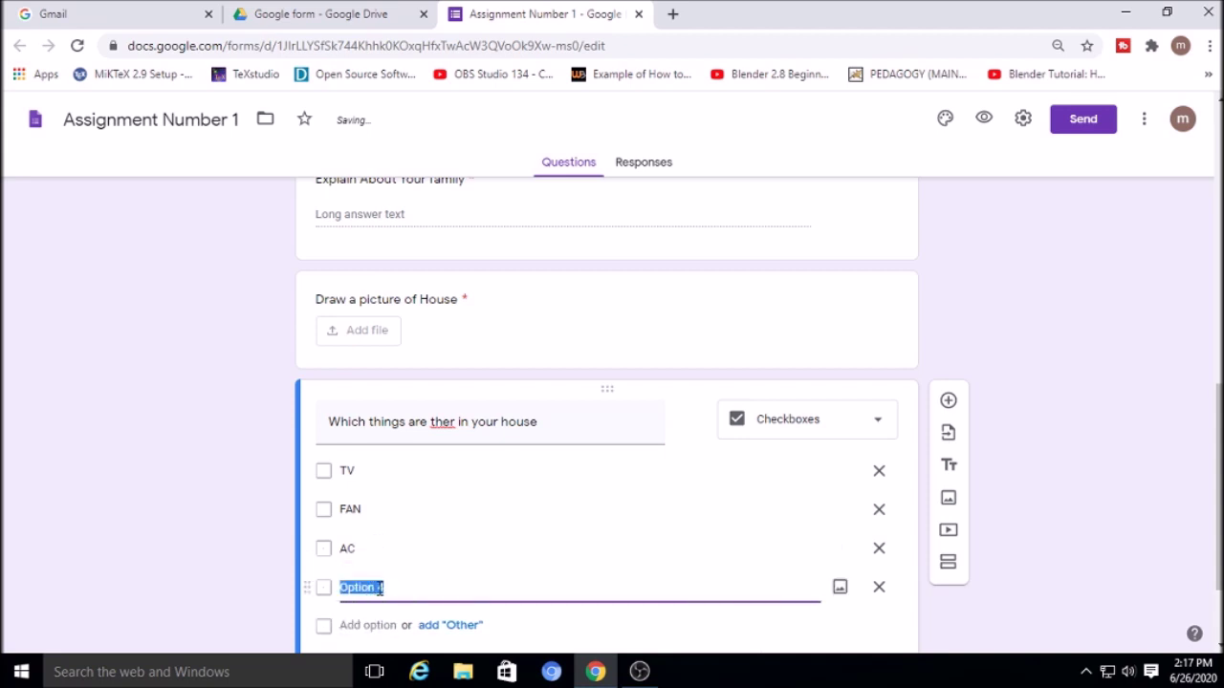
{"action": "type", "text": "Coo"}
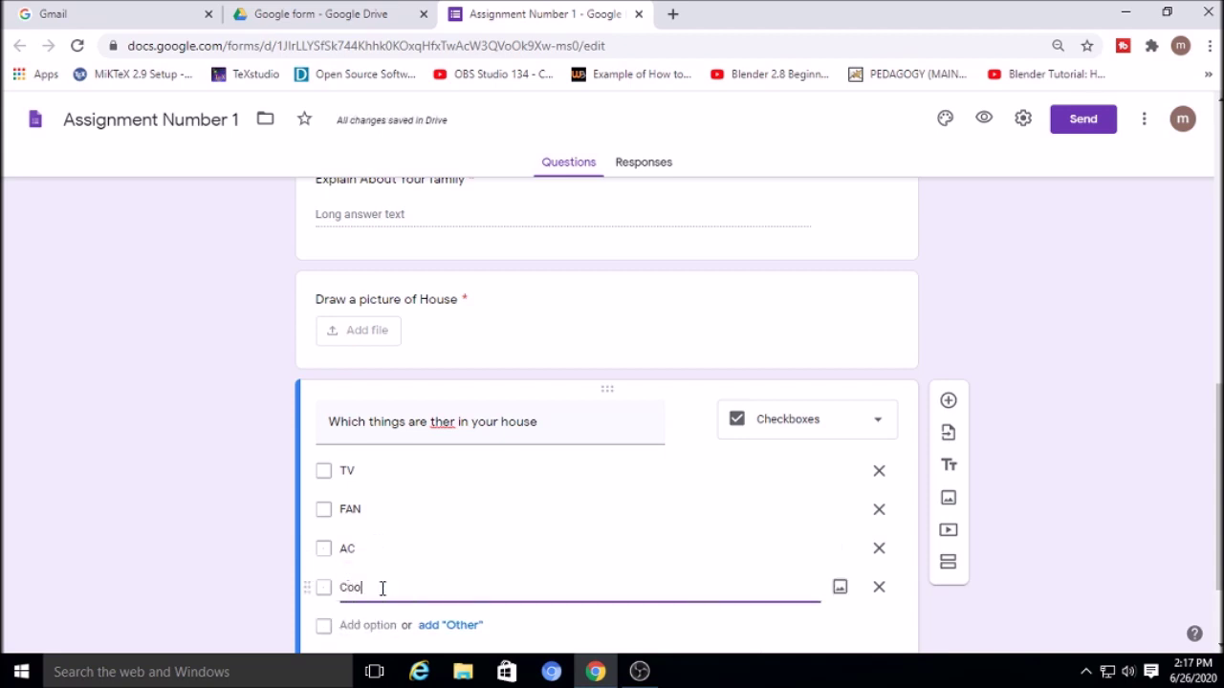
{"action": "type", "text": "ler"}
{"action": "left_click", "coordinate": [1112, 446]}
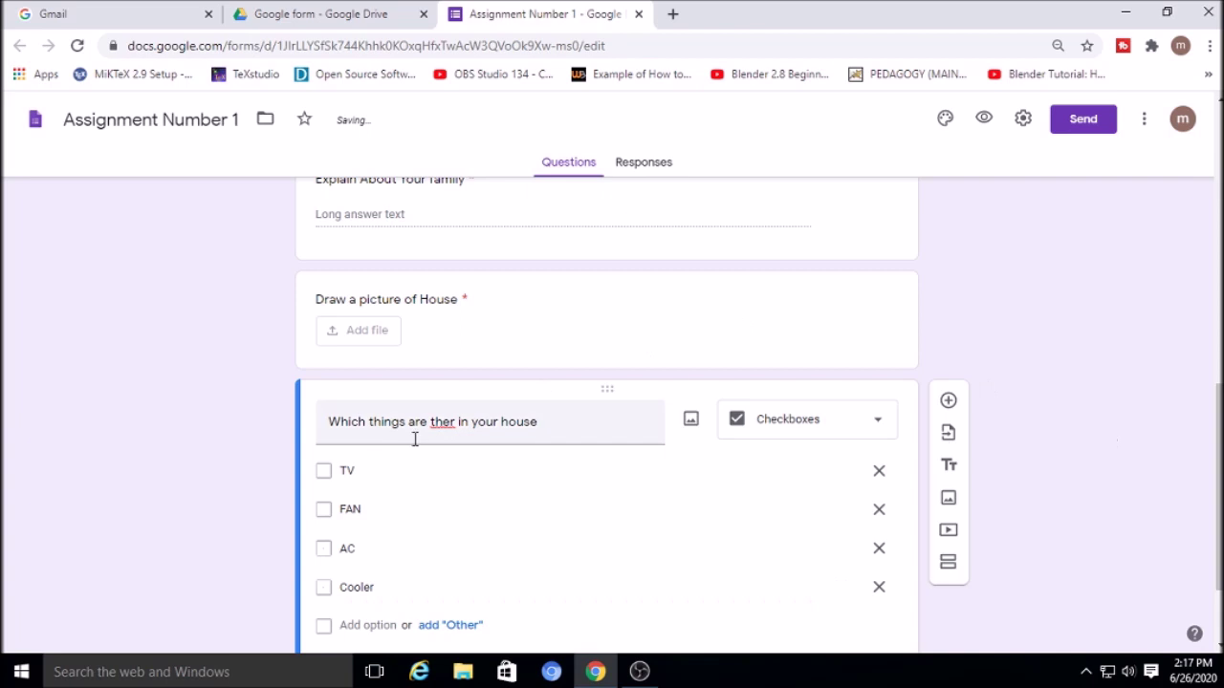
Step: Correct the misspelled word in the checkbox question's title so it reads "Which things are there in your house"
{"action": "triple_click", "coordinate": [450, 424]}
{"action": "right_click", "coordinate": [447, 424]}
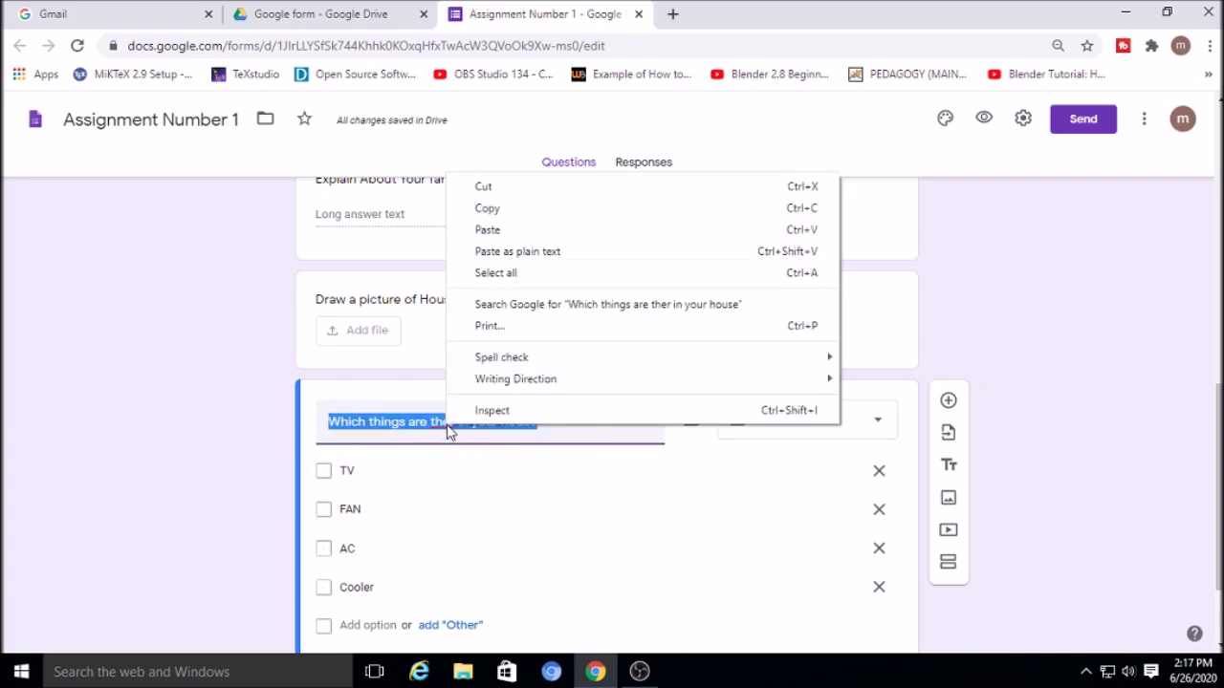
{"action": "left_click", "coordinate": [756, 564]}
{"action": "left_click", "coordinate": [751, 574]}
{"action": "triple_click", "coordinate": [455, 422]}
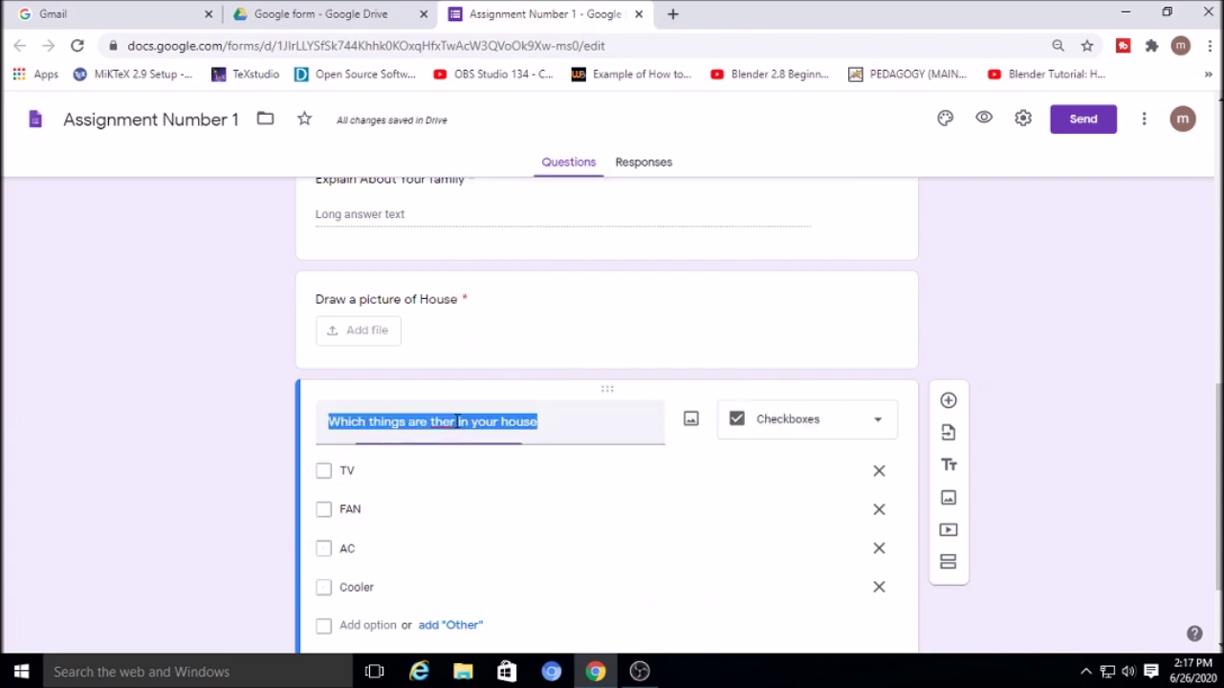
{"action": "left_click", "coordinate": [456, 422]}
{"action": "type", "text": "e"}
{"action": "left_click", "coordinate": [1013, 374]}
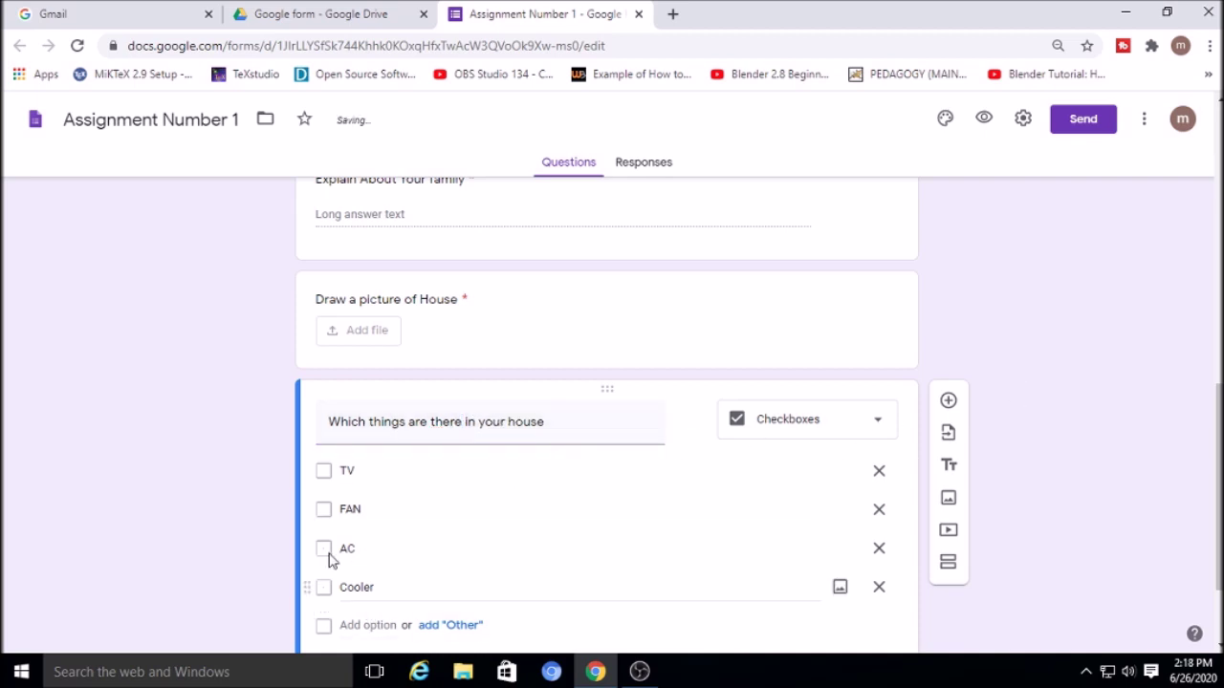
{"action": "left_click", "coordinate": [882, 428]}
{"action": "left_click", "coordinate": [816, 312]}
{"action": "left_click", "coordinate": [868, 423]}
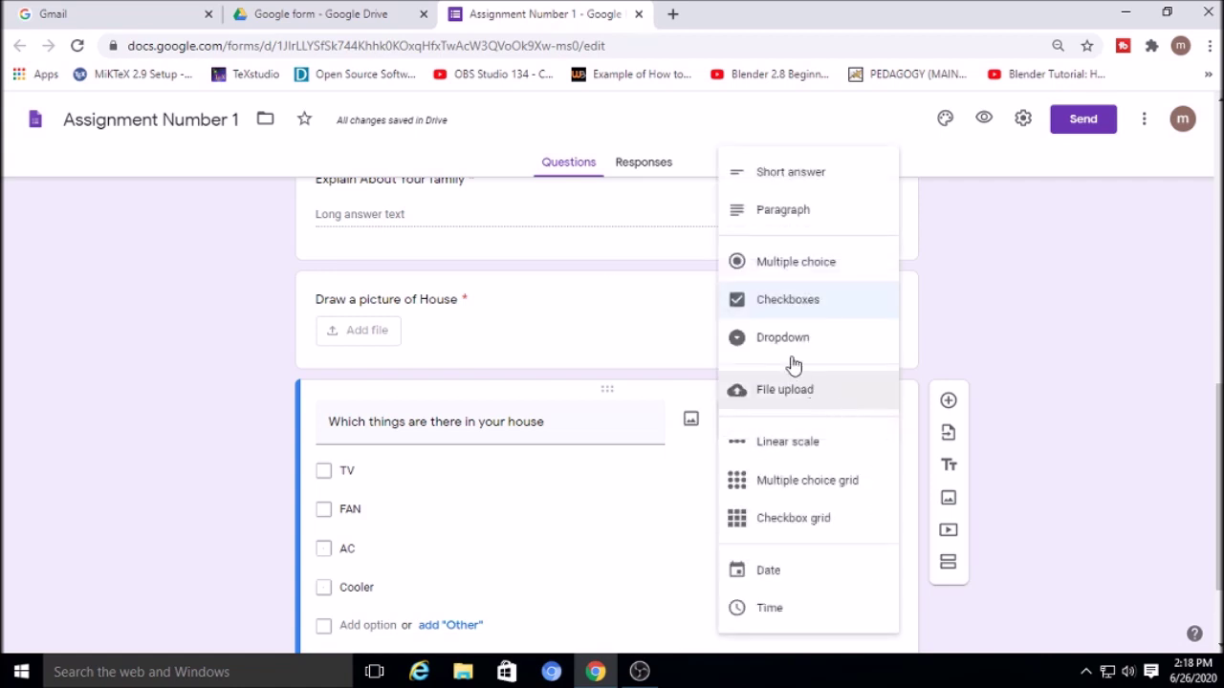
{"action": "left_click", "coordinate": [984, 333]}
Step: Add a question below the checkbox one reading "What is your class" with Dropdown as its answer type
{"action": "left_click", "coordinate": [948, 401]}
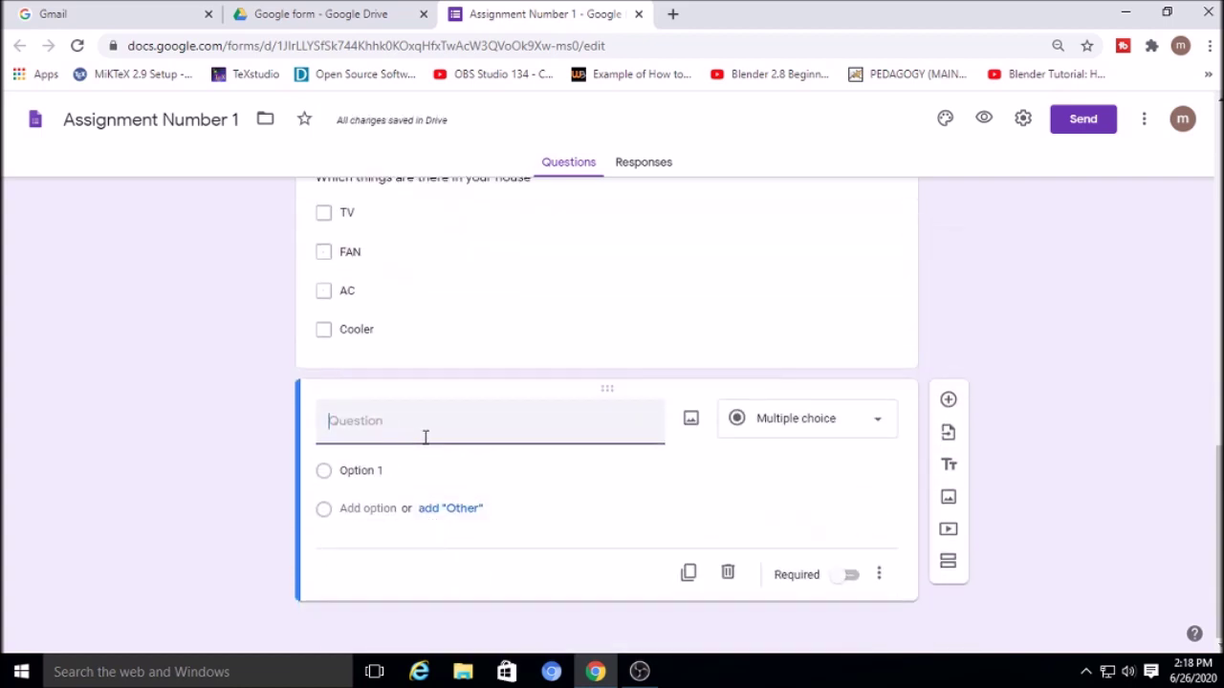
{"action": "type", "text": "What is"}
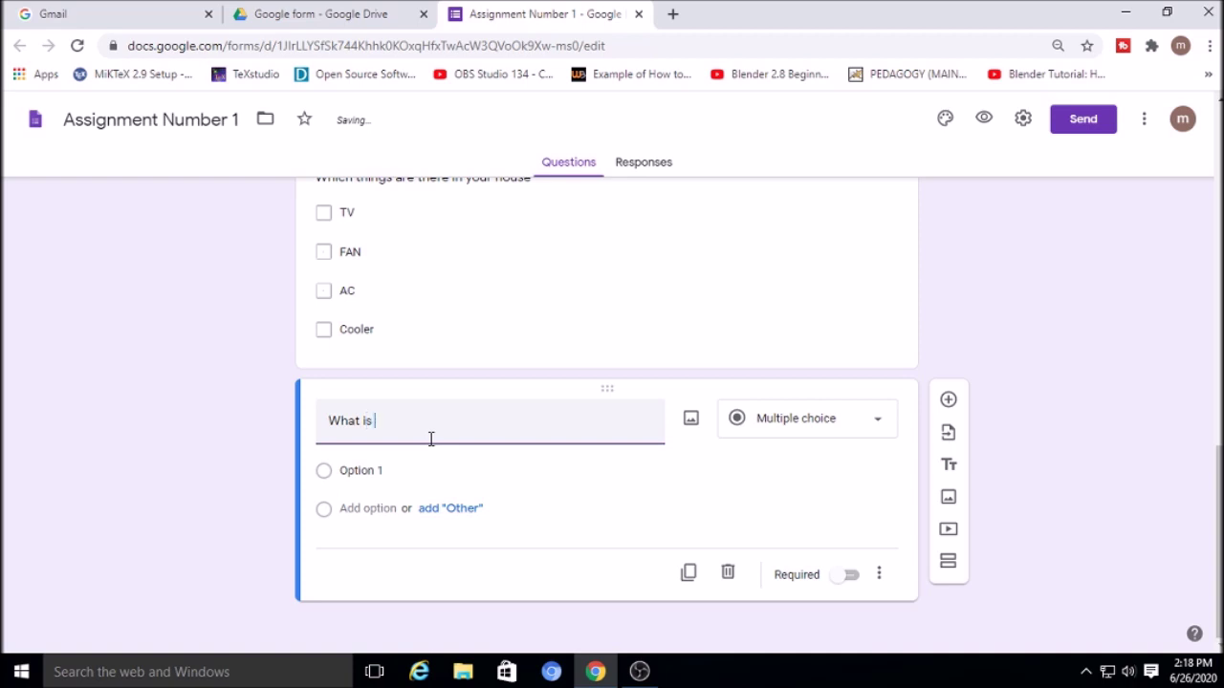
{"action": "type", "text": " your class"}
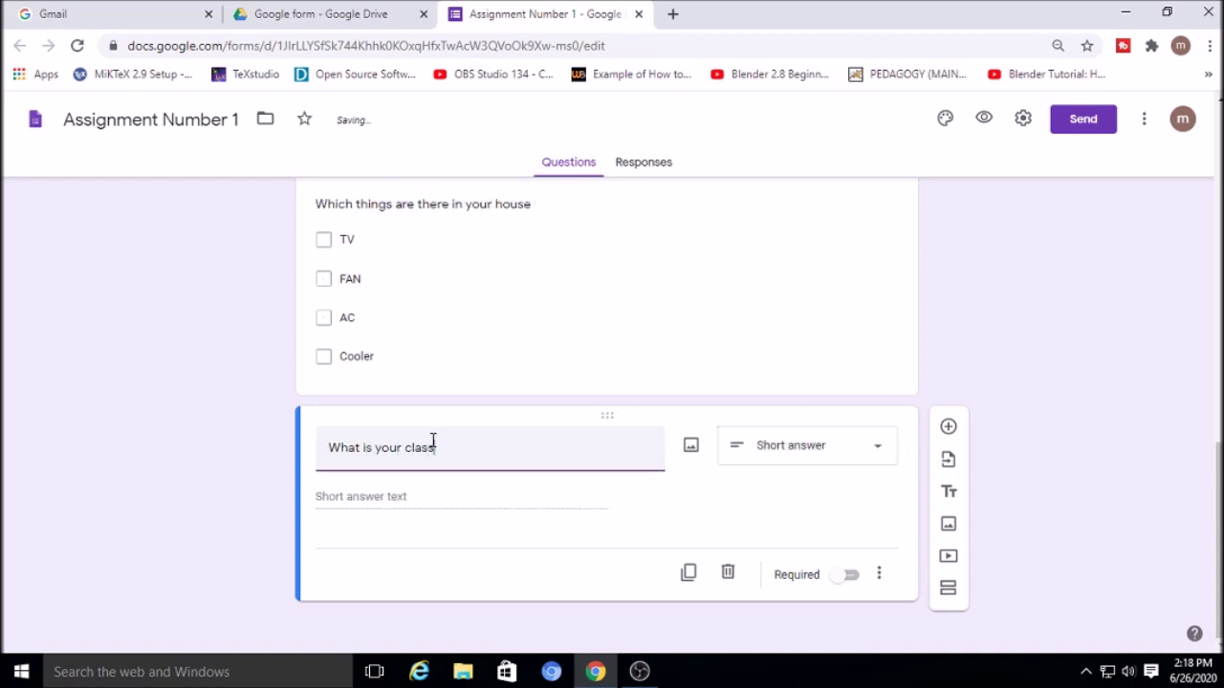
{"action": "left_click", "coordinate": [880, 446]}
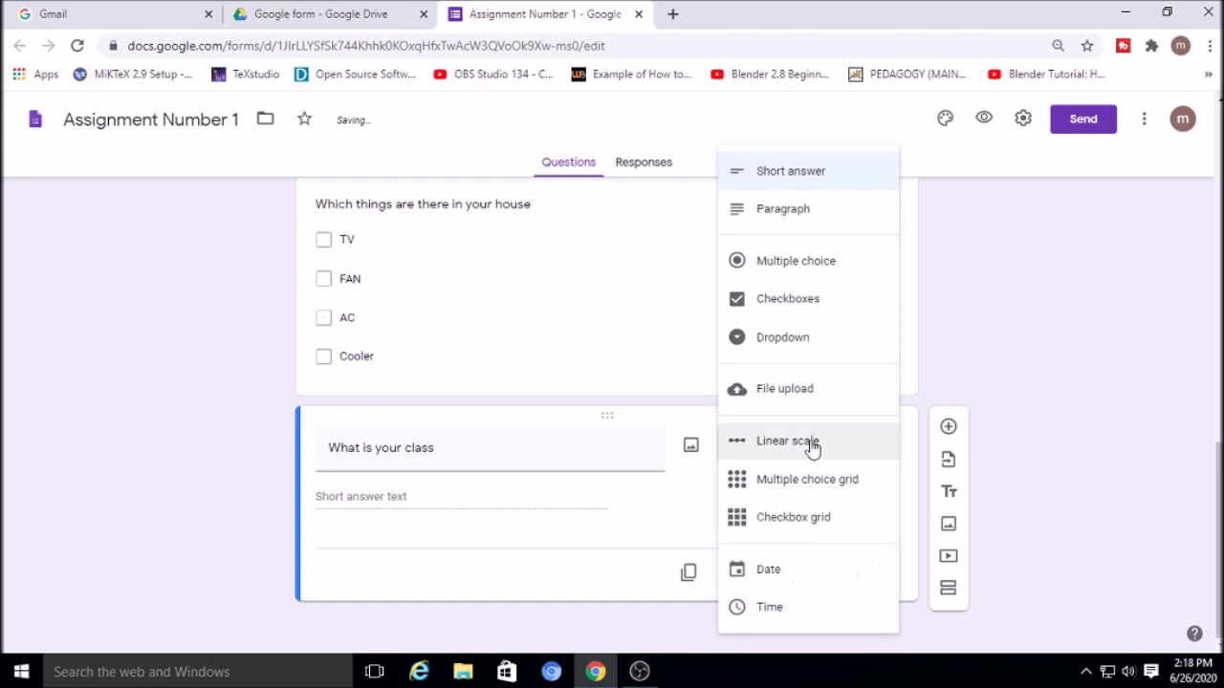
{"action": "left_click", "coordinate": [800, 339]}
Step: Give the class dropdown question the options First year, Second year and Third year
{"action": "left_click", "coordinate": [361, 471]}
{"action": "type", "text": "First year"}
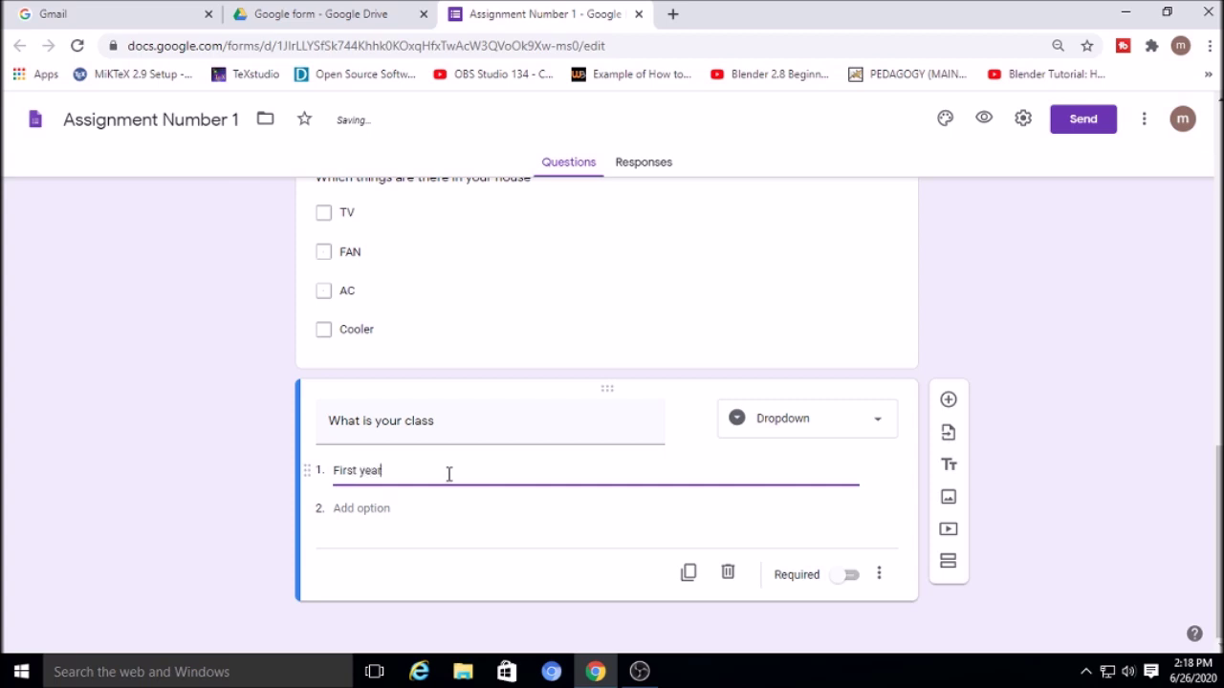
{"action": "left_click", "coordinate": [362, 509]}
{"action": "type", "text": "Sec"}
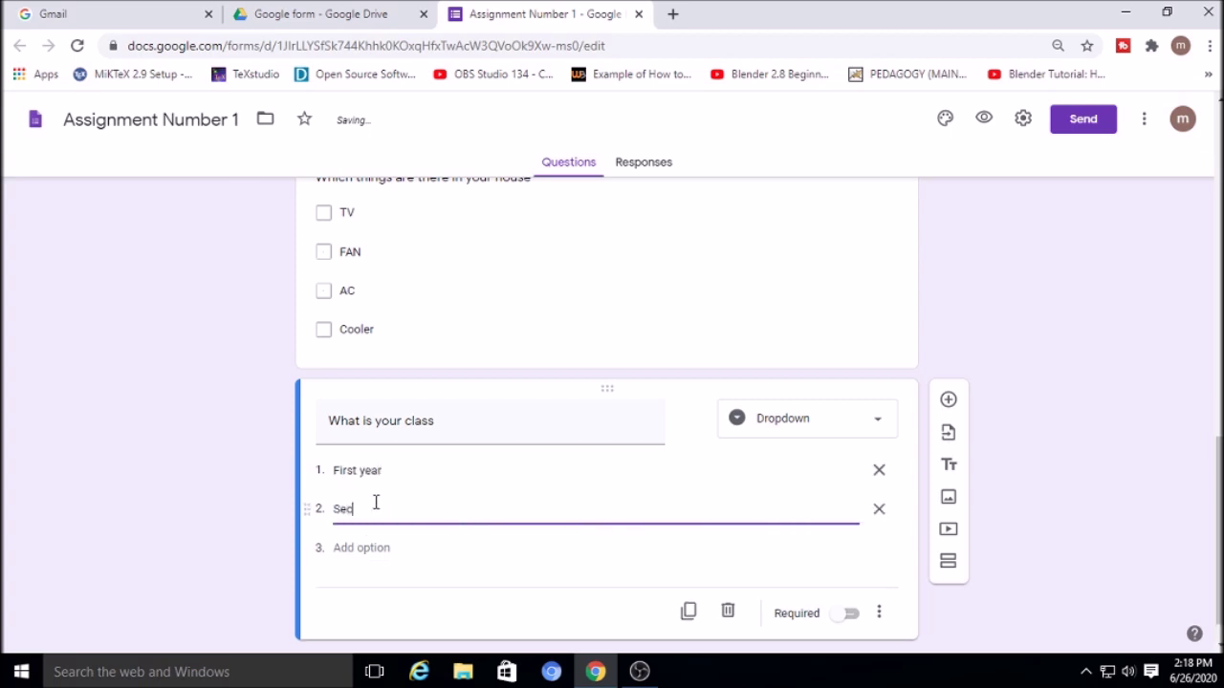
{"action": "type", "text": "ond year"}
{"action": "left_click", "coordinate": [366, 547]}
{"action": "type", "text": "Third yea"}
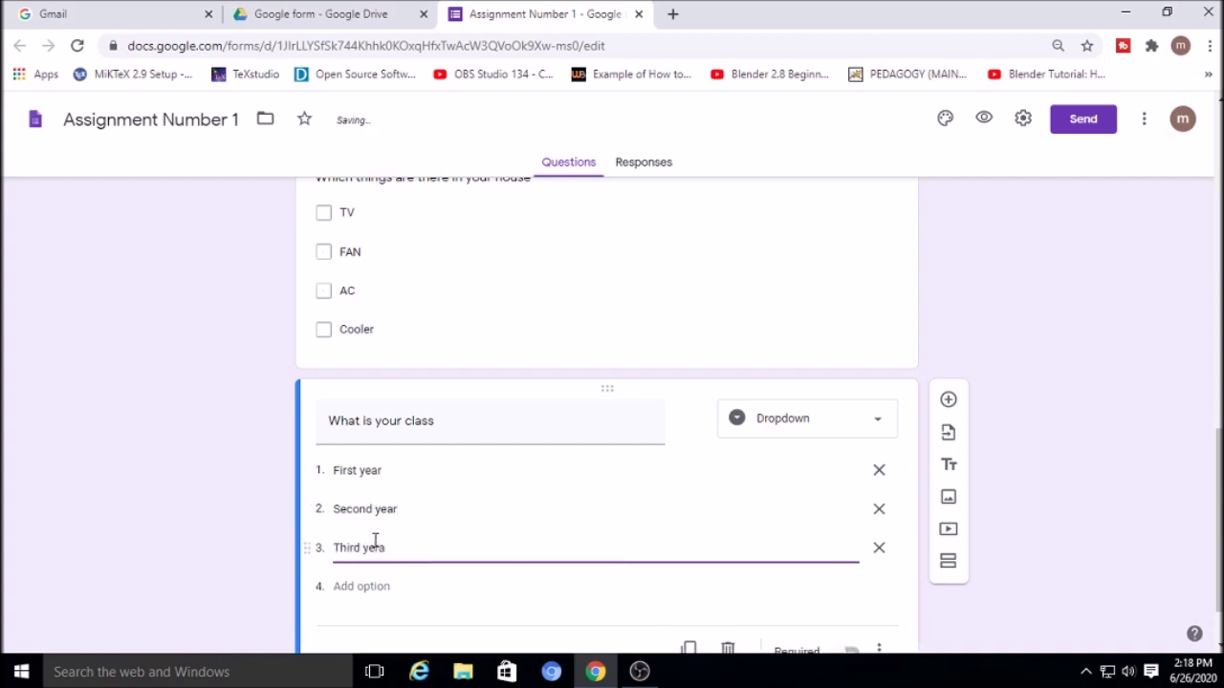
{"action": "type", "text": "r"}
{"action": "left_click", "coordinate": [1098, 418]}
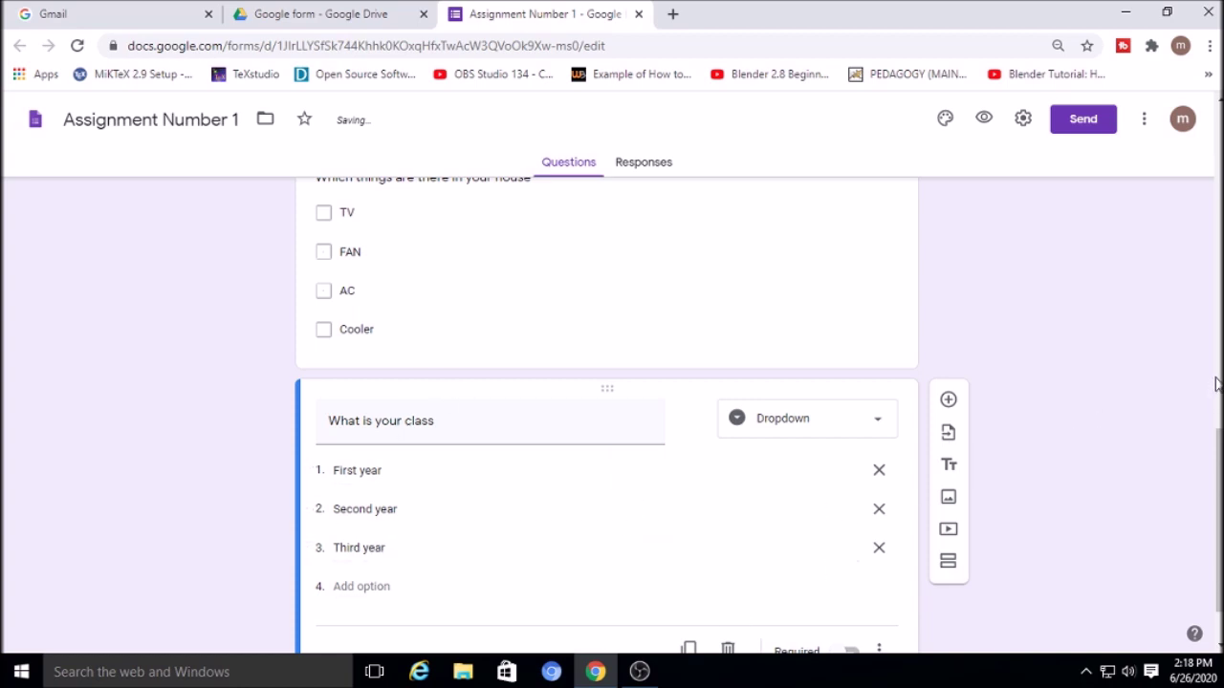
Step: Make both the "What is your class" and the "Which things are there in your house" questions required
{"action": "scroll", "coordinate": [962, 604], "scroll_direction": "down", "scroll_amount": 1}
{"action": "left_click", "coordinate": [851, 575]}
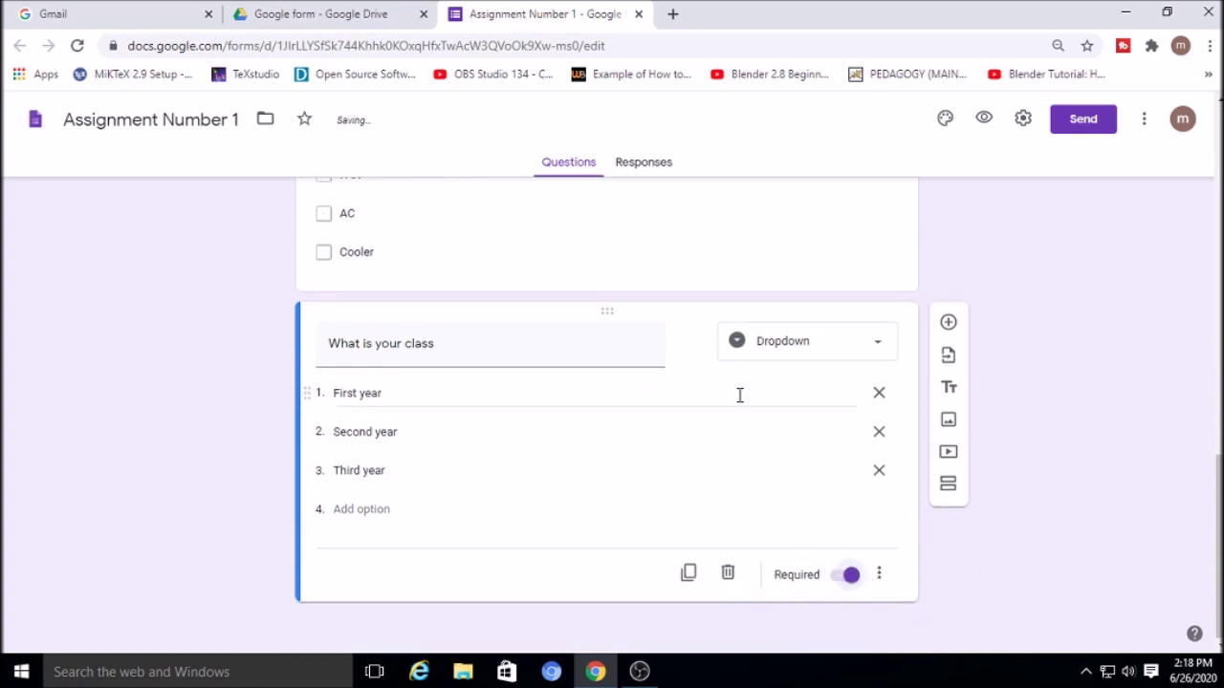
{"action": "left_click", "coordinate": [711, 252]}
{"action": "left_click", "coordinate": [850, 395]}
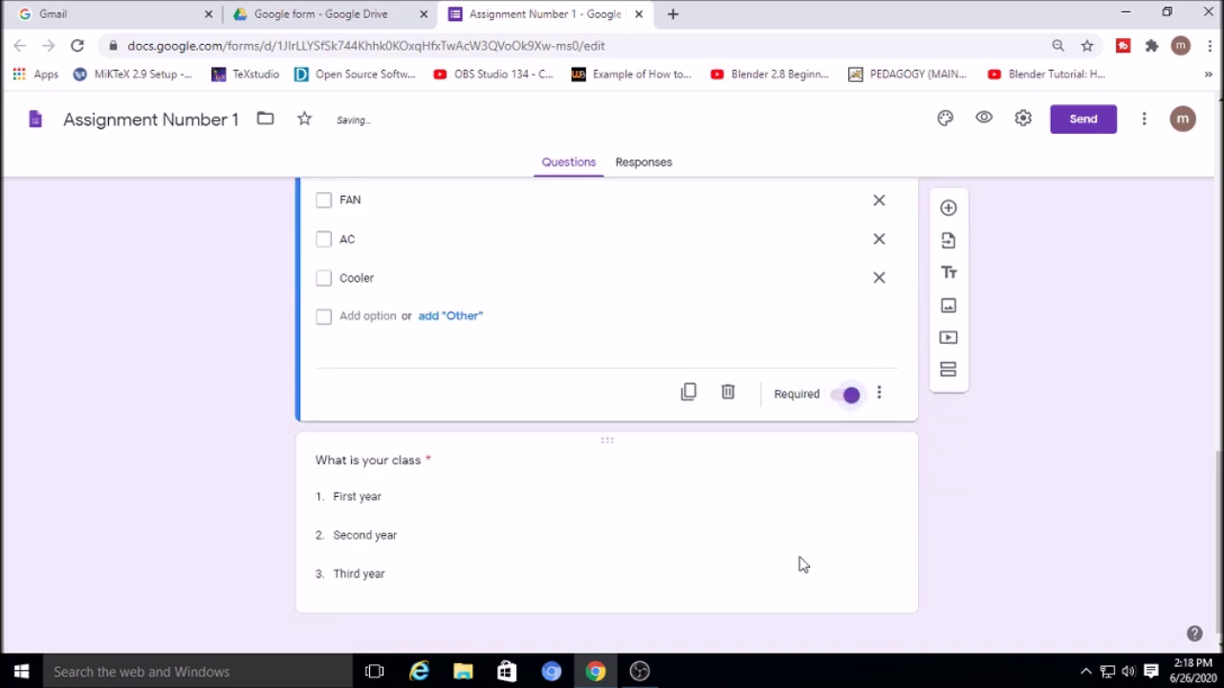
{"action": "scroll", "coordinate": [838, 565], "scroll_direction": "up", "scroll_amount": 2}
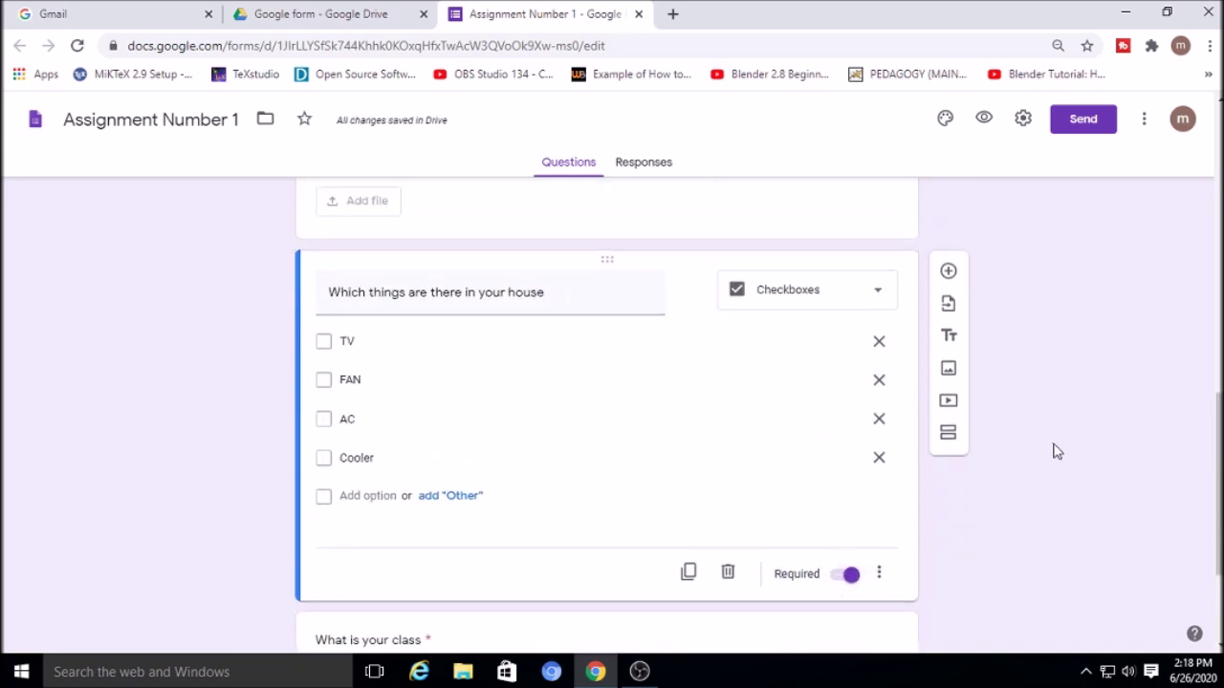
{"action": "left_click", "coordinate": [878, 299]}
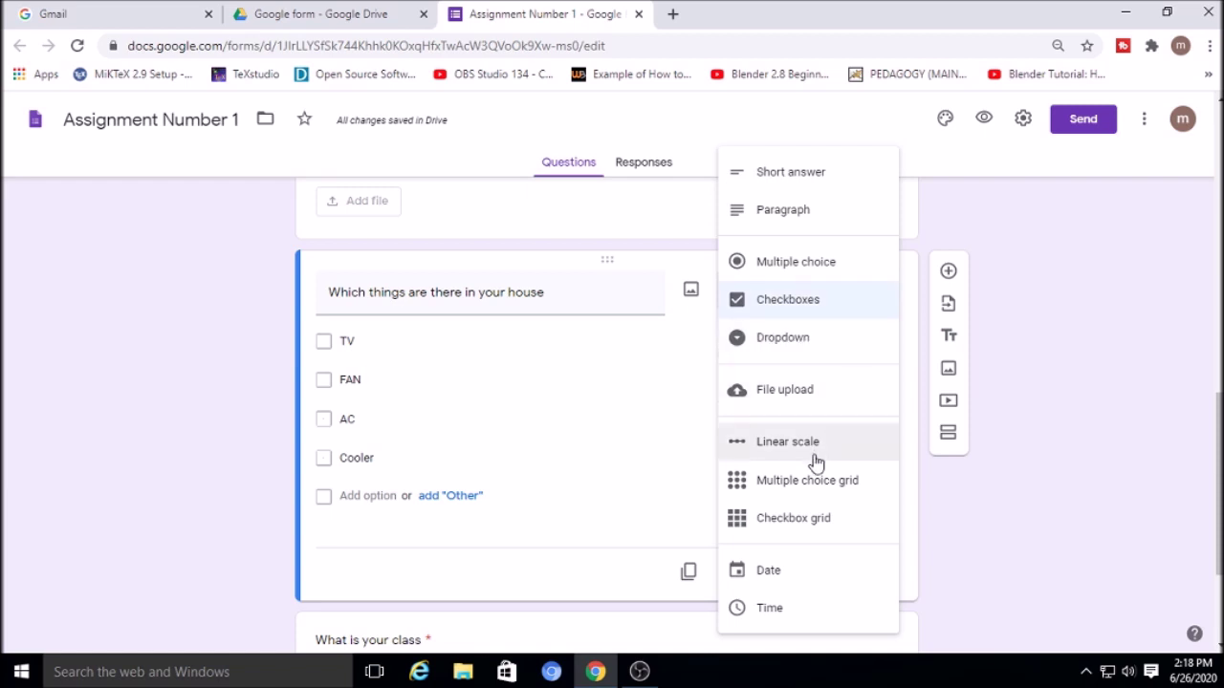
{"action": "left_click", "coordinate": [991, 521]}
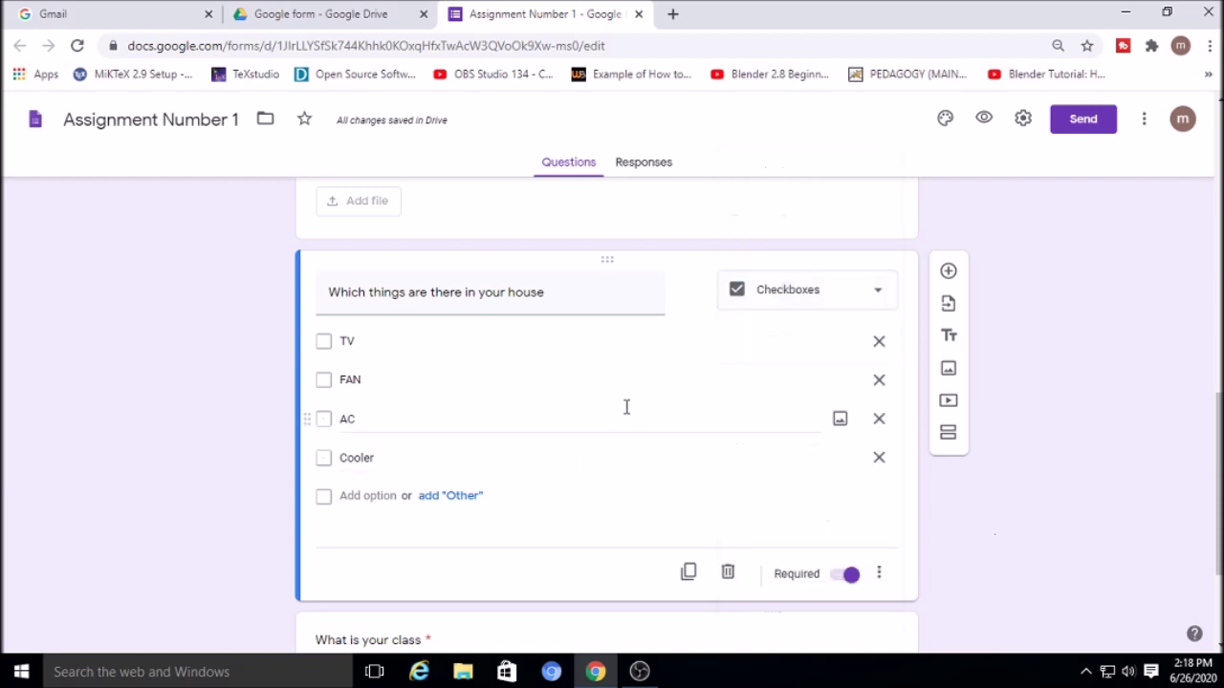
{"action": "scroll", "coordinate": [787, 546], "scroll_direction": "down", "scroll_amount": 2}
{"action": "scroll", "coordinate": [705, 430], "scroll_direction": "up", "scroll_amount": 10}
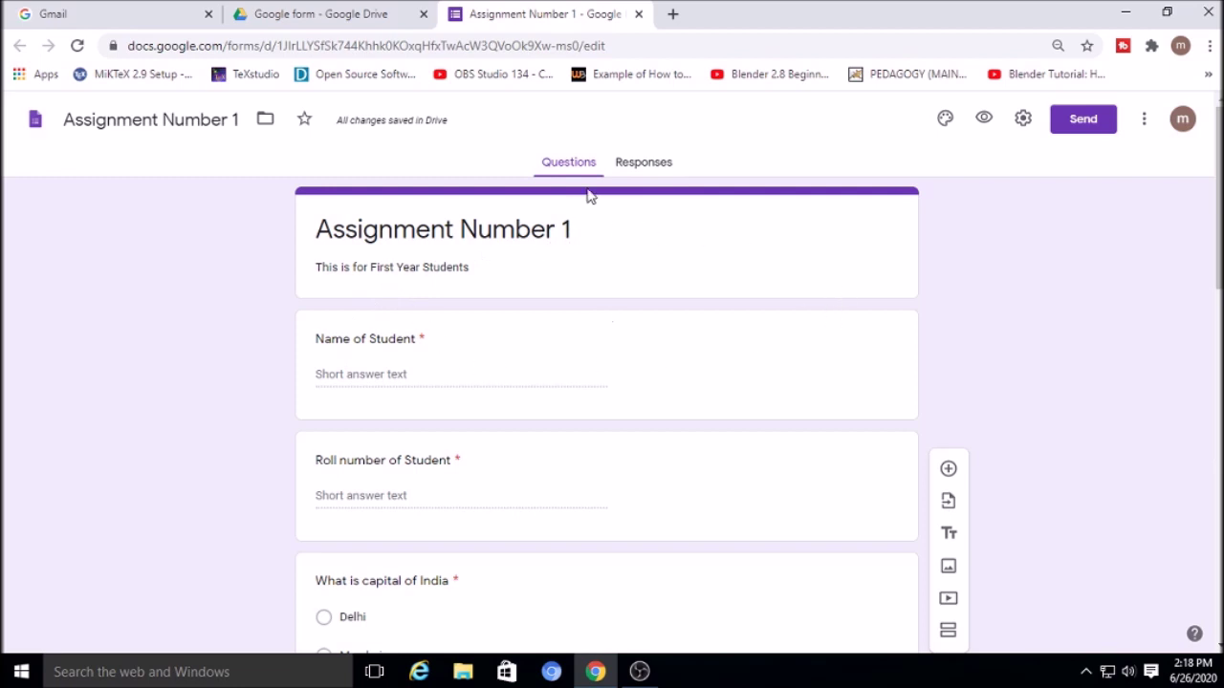
Step: Create a new spreadsheet as the destination for the form's responses, look over its question columns, and close it
{"action": "left_click", "coordinate": [643, 162]}
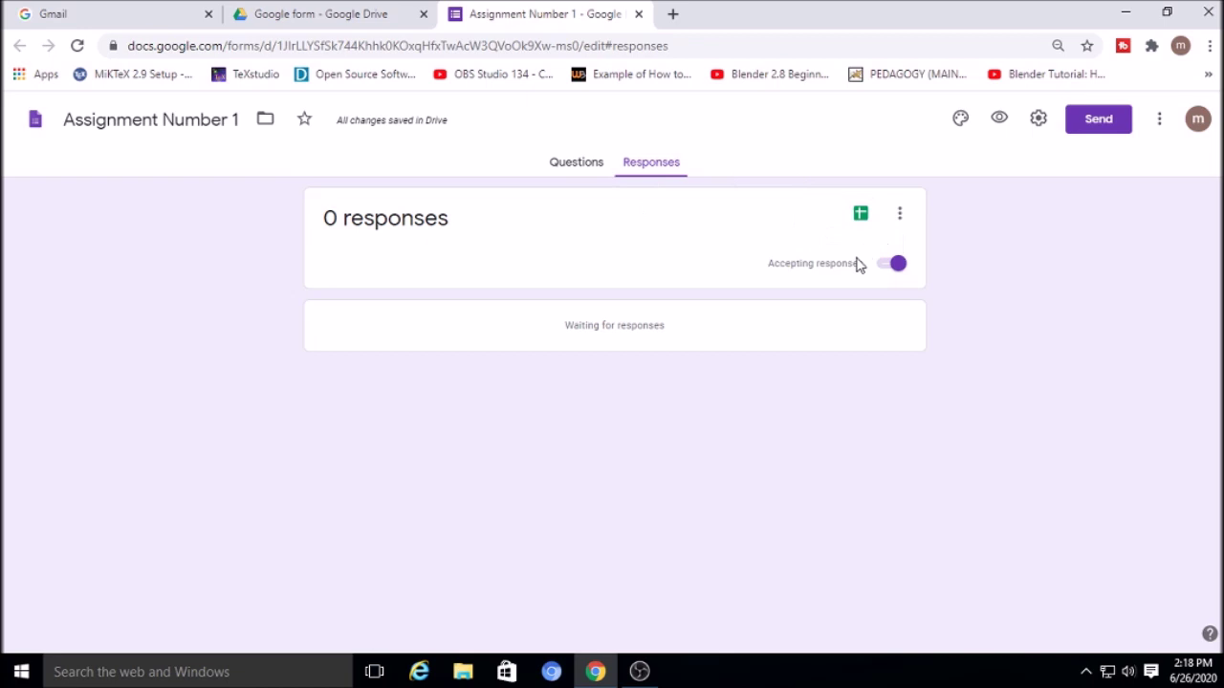
{"action": "left_click", "coordinate": [862, 218]}
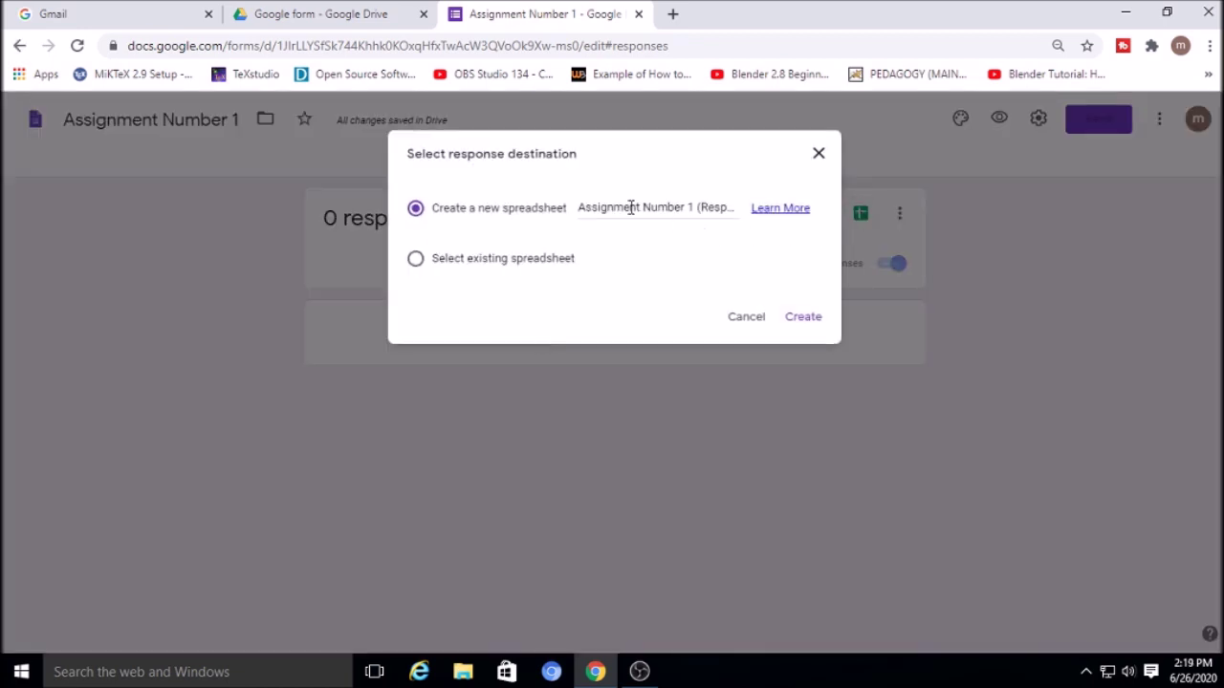
{"action": "left_click", "coordinate": [803, 320]}
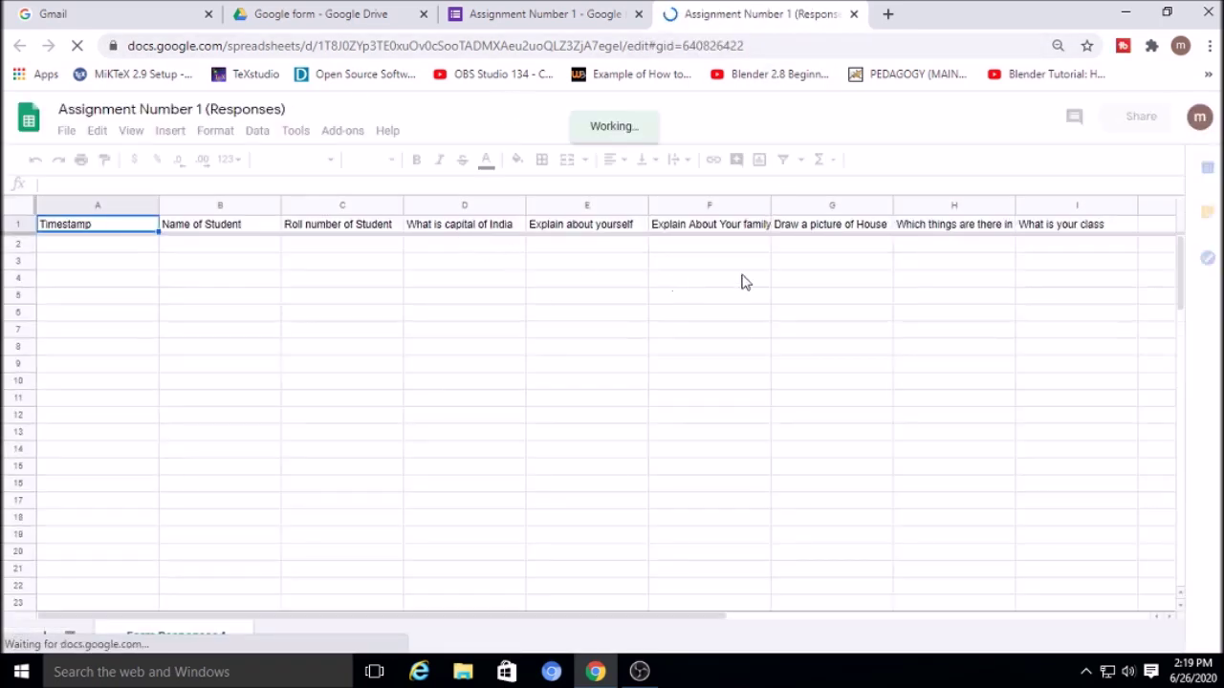
{"action": "left_click", "coordinate": [838, 249]}
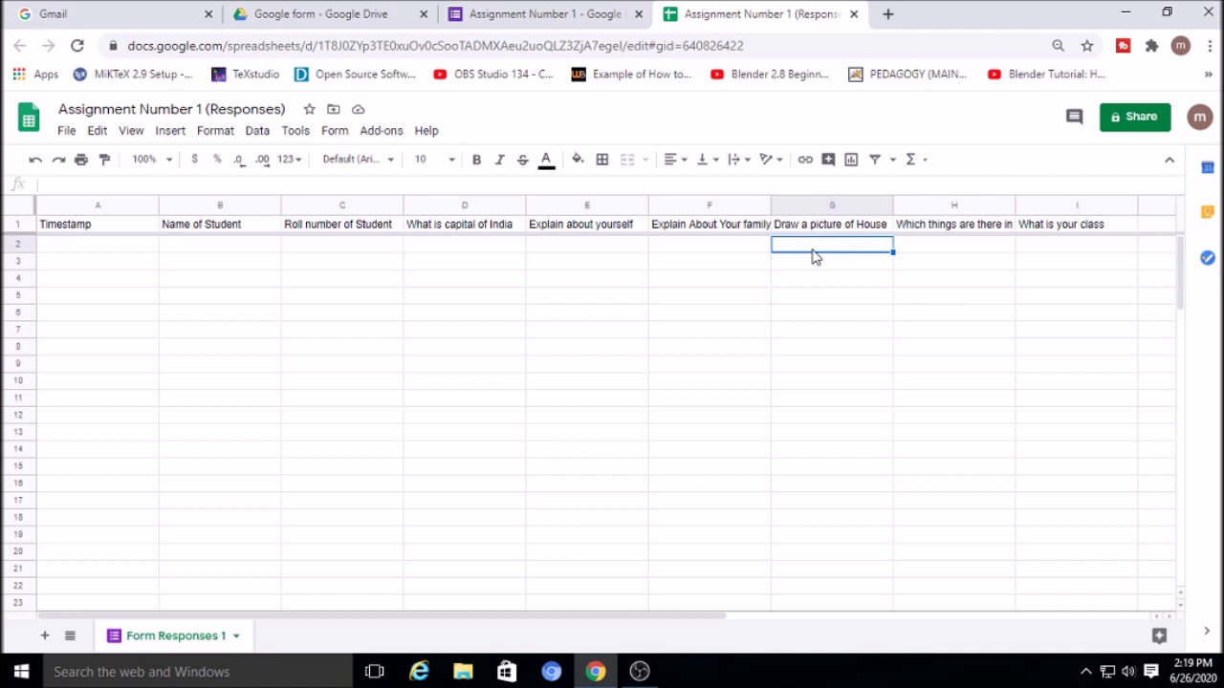
{"action": "left_click", "coordinate": [854, 15]}
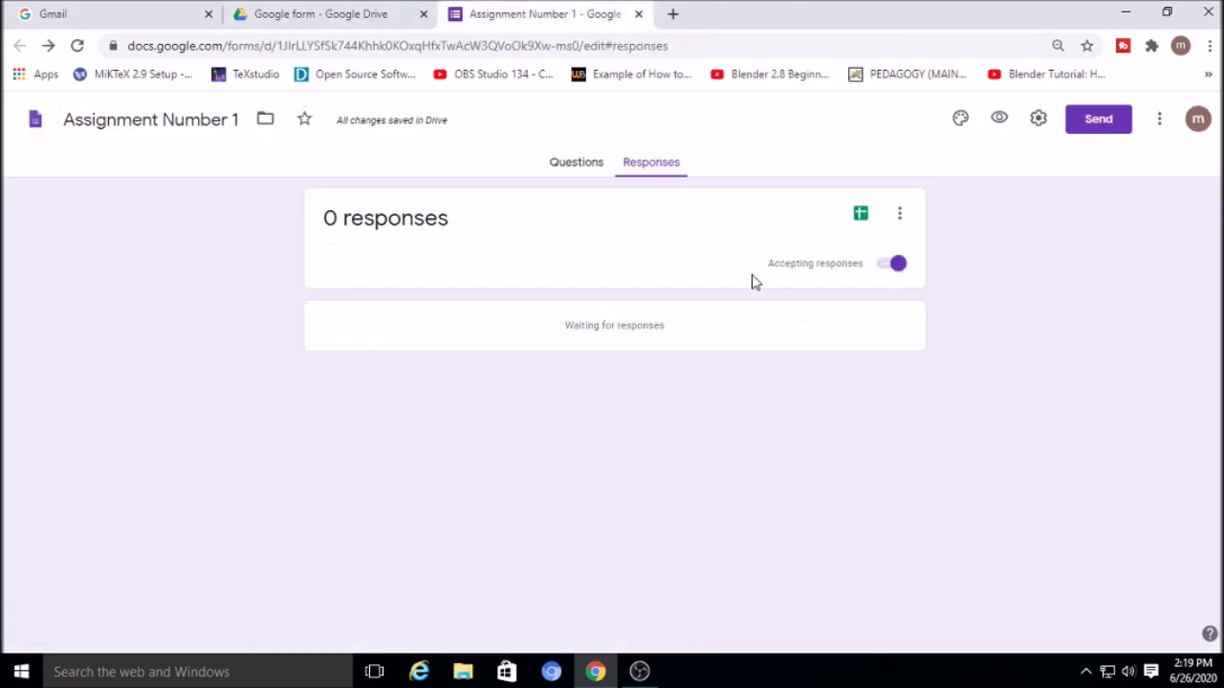
Step: Open the form's theme options and try green and then orange-red as the theme color
{"action": "left_click", "coordinate": [961, 122]}
{"action": "left_click", "coordinate": [1102, 399]}
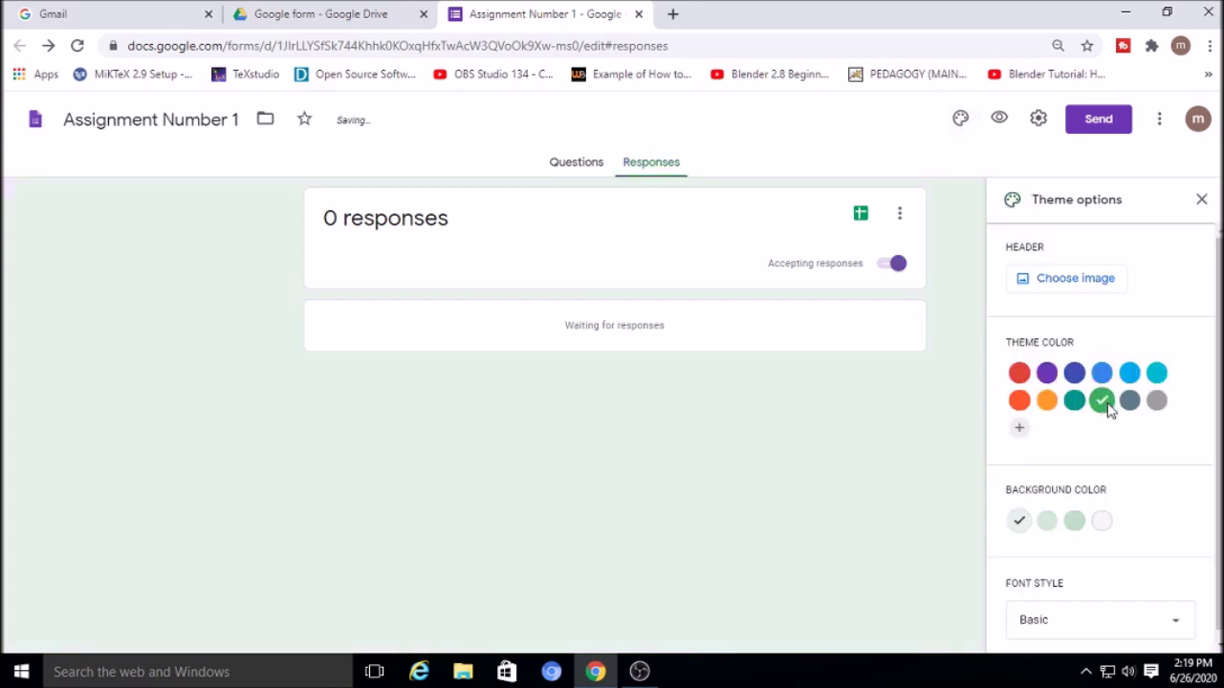
{"action": "left_click", "coordinate": [1019, 399]}
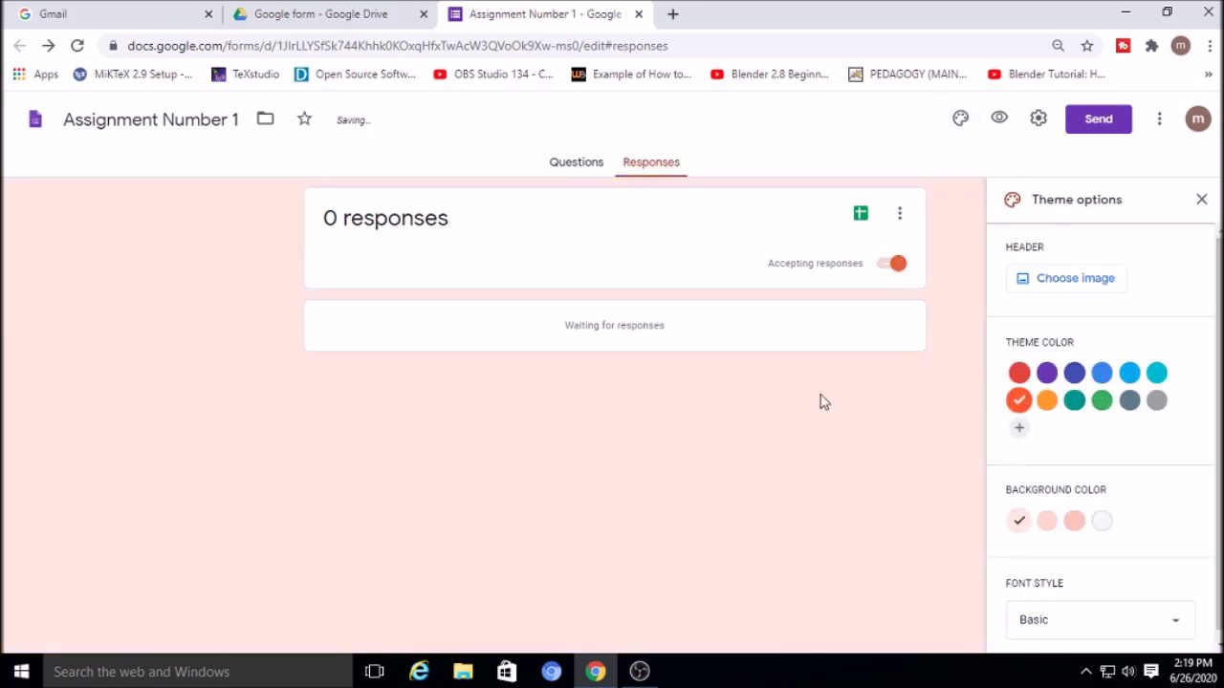
Step: Insert the green clover leaves picture as the form's header image and return to the form's questions
{"action": "left_click", "coordinate": [1074, 281]}
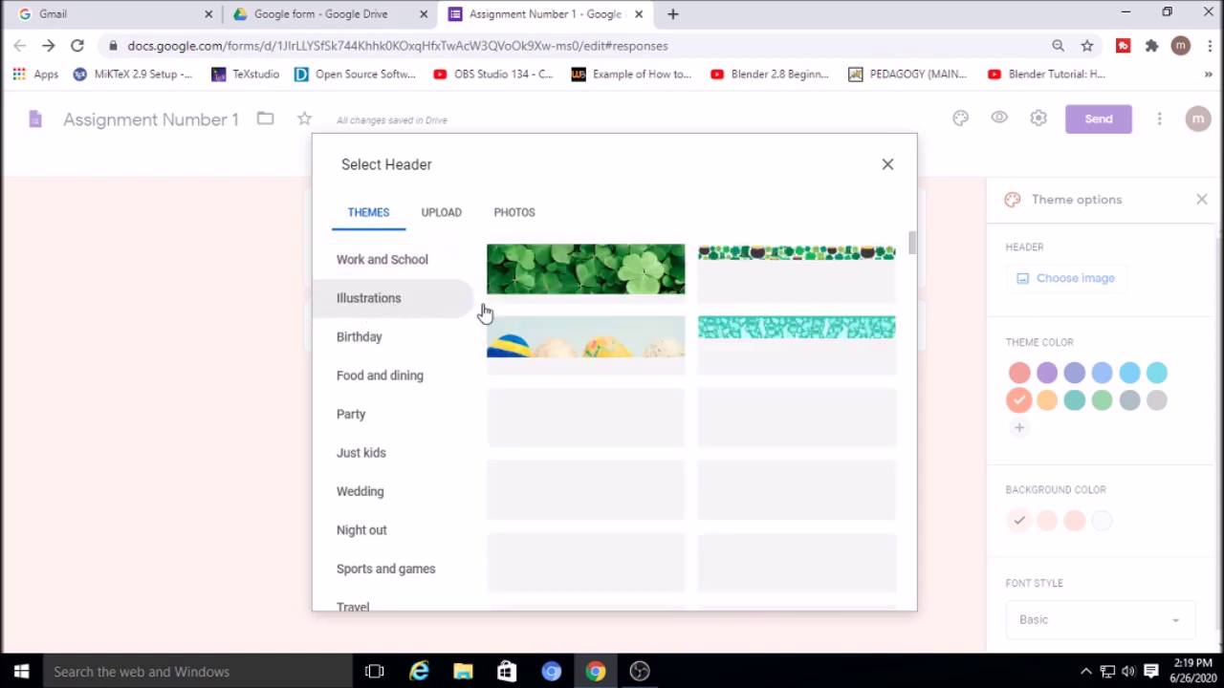
{"action": "left_click", "coordinate": [617, 289]}
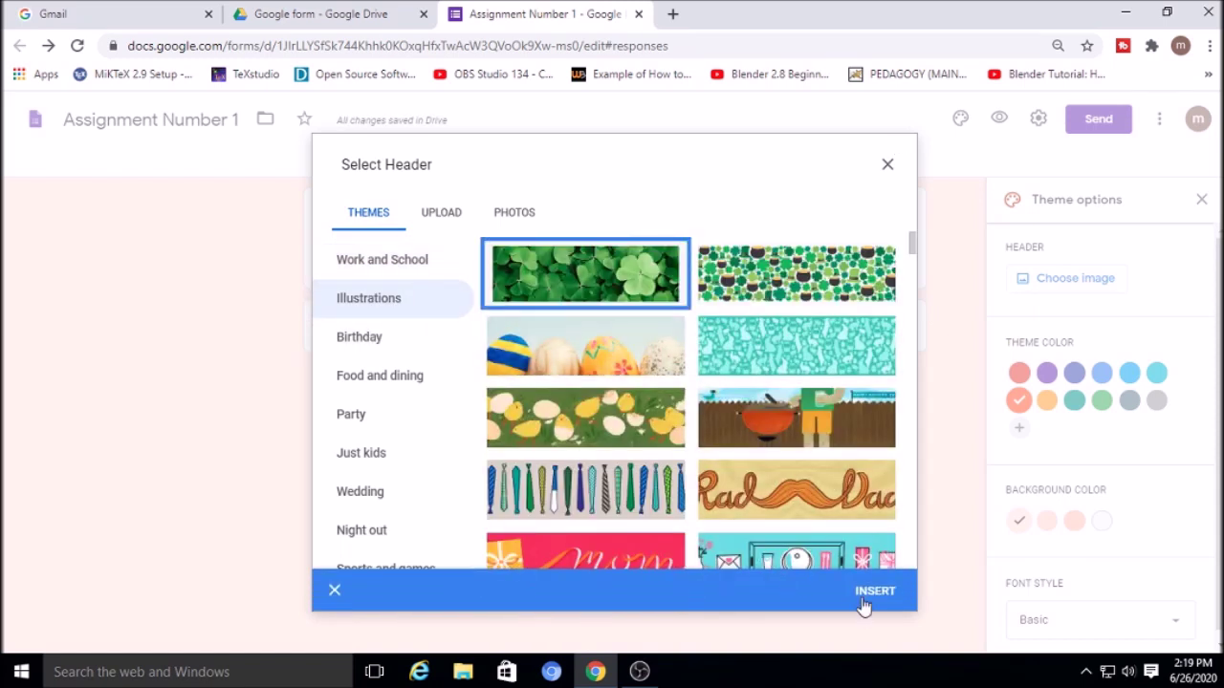
{"action": "left_click", "coordinate": [866, 597]}
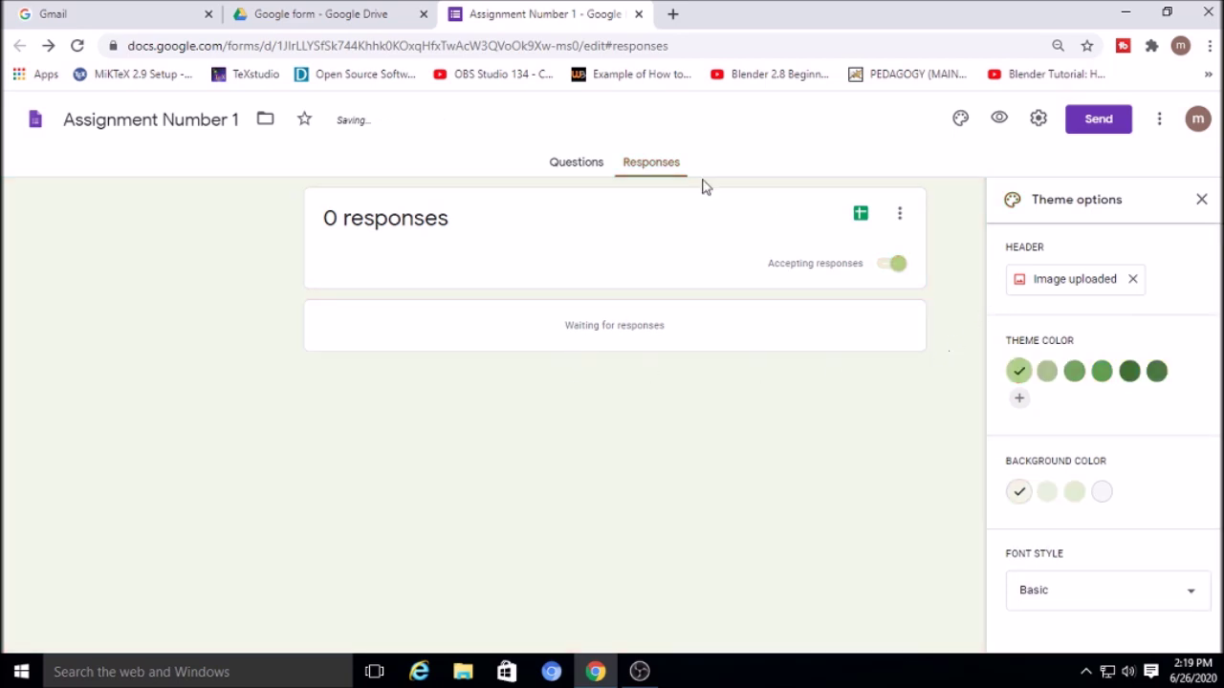
{"action": "left_click", "coordinate": [564, 168]}
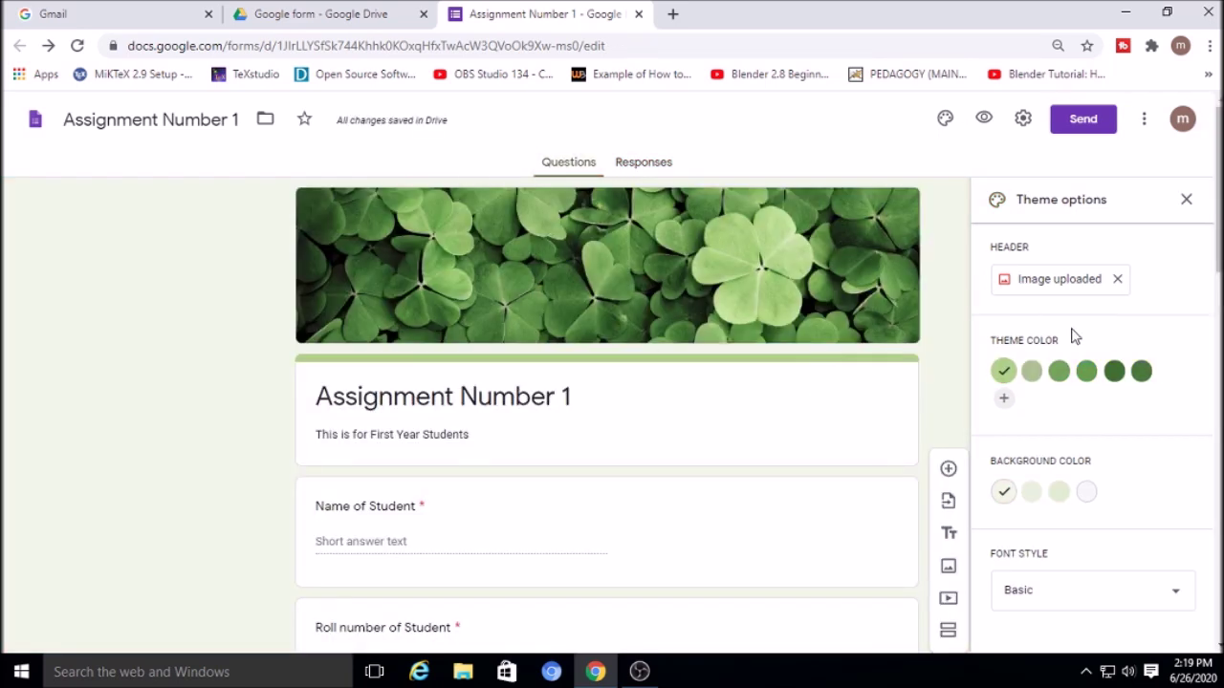
Step: Close the theme options, preview the form as a respondent sees it, and close the preview
{"action": "left_click", "coordinate": [944, 117]}
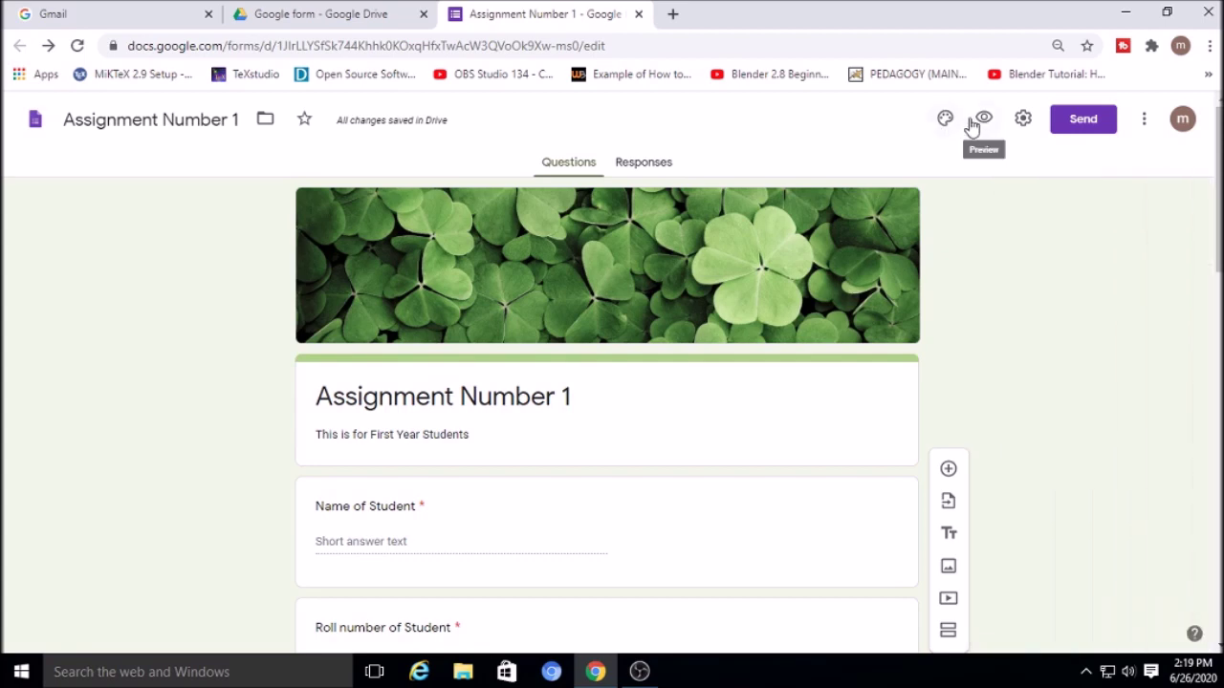
{"action": "left_click", "coordinate": [984, 118]}
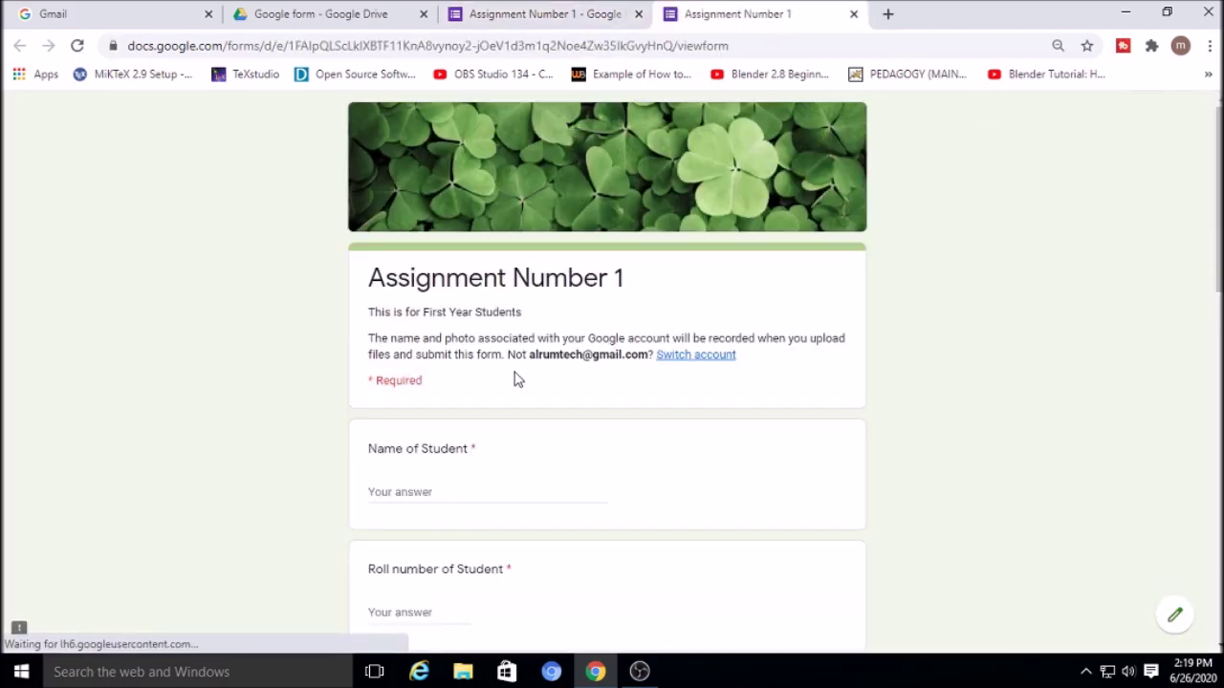
{"action": "scroll", "coordinate": [575, 480], "scroll_direction": "down", "scroll_amount": 5}
{"action": "scroll", "coordinate": [577, 493], "scroll_direction": "down", "scroll_amount": 5}
{"action": "scroll", "coordinate": [579, 508], "scroll_direction": "up", "scroll_amount": 5}
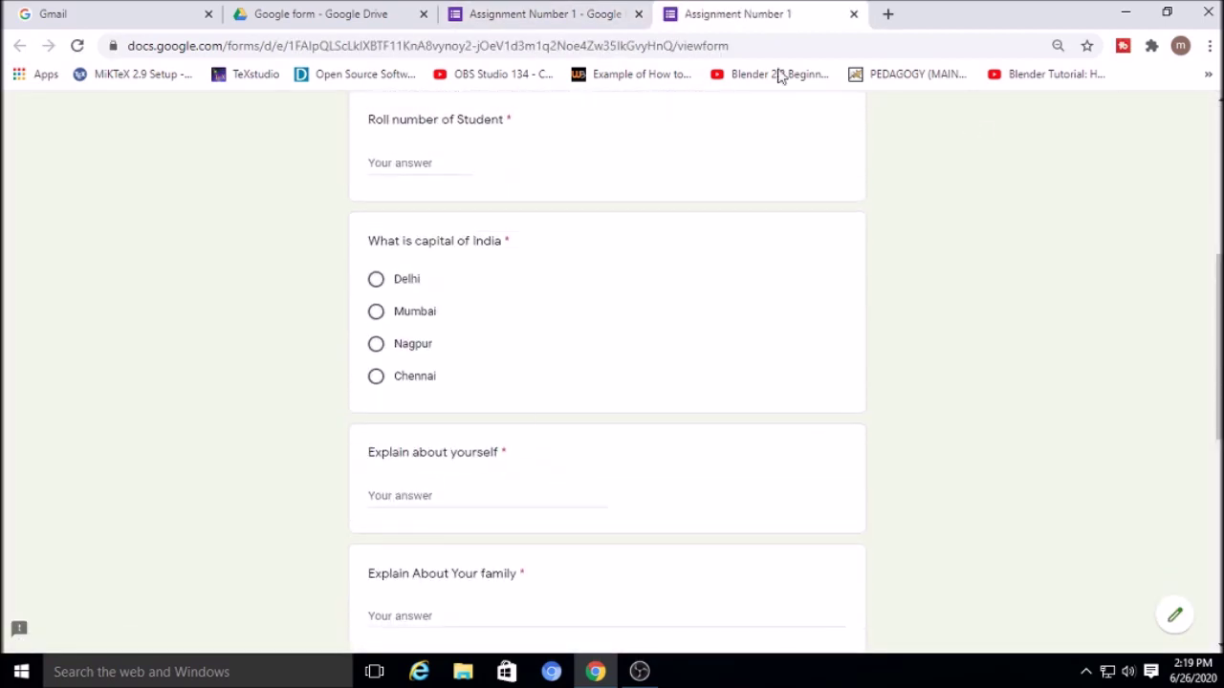
{"action": "left_click", "coordinate": [853, 13]}
Step: Save the form's general settings without changing any option and copy the form's shortened share link
{"action": "left_click", "coordinate": [1022, 122]}
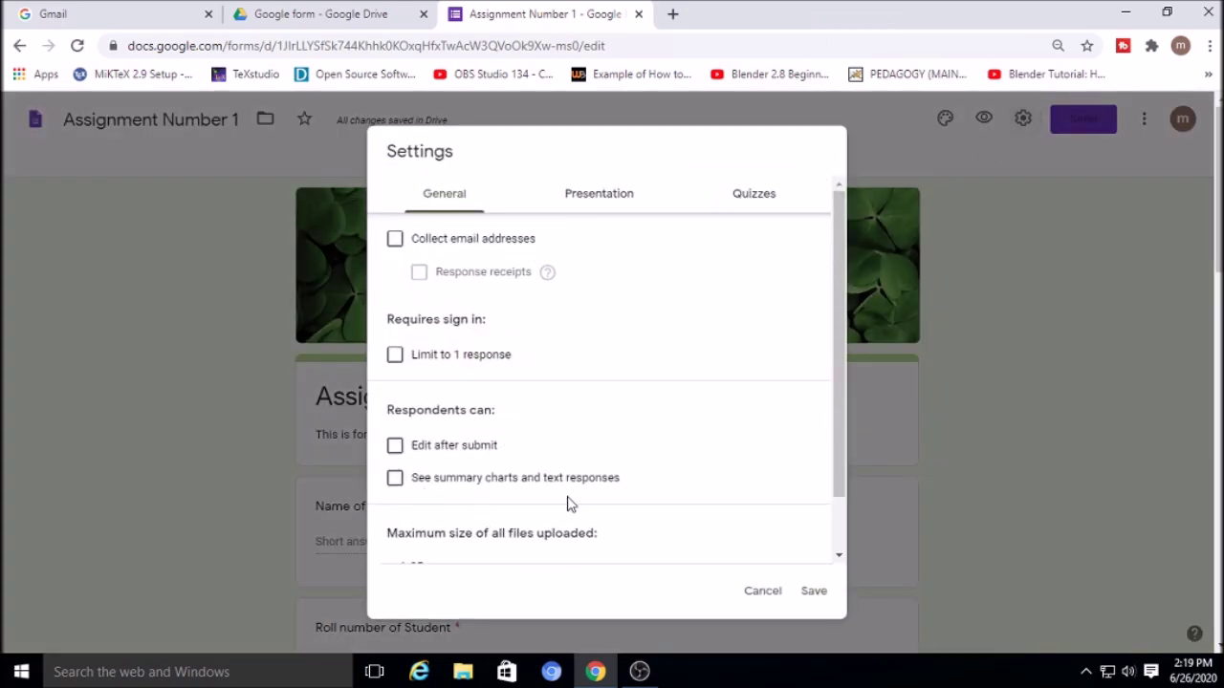
{"action": "left_click", "coordinate": [813, 591]}
{"action": "left_click", "coordinate": [1085, 119]}
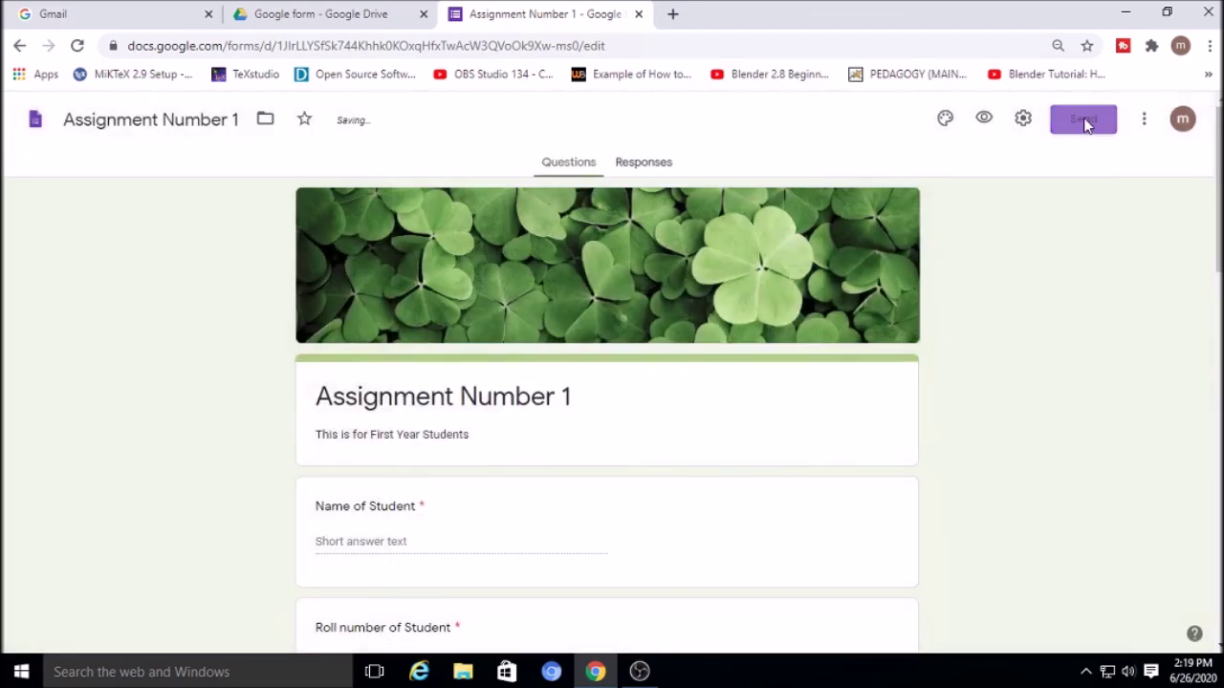
{"action": "left_click", "coordinate": [544, 237]}
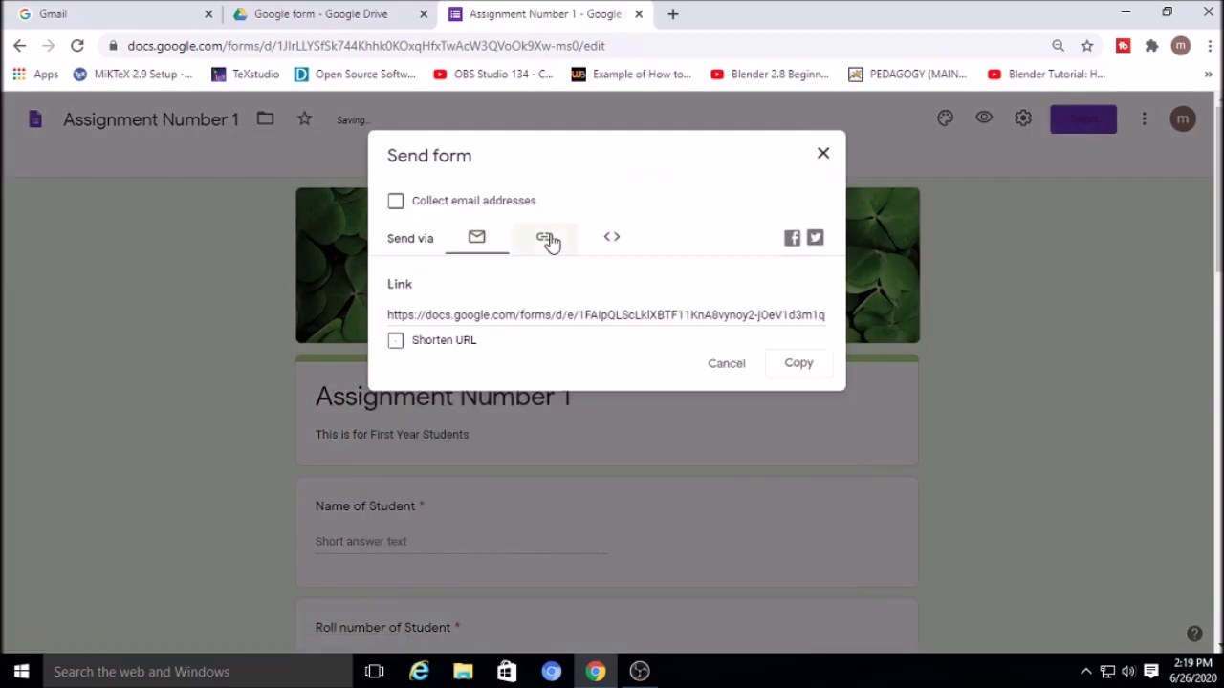
{"action": "left_click", "coordinate": [396, 341]}
{"action": "left_click", "coordinate": [797, 366]}
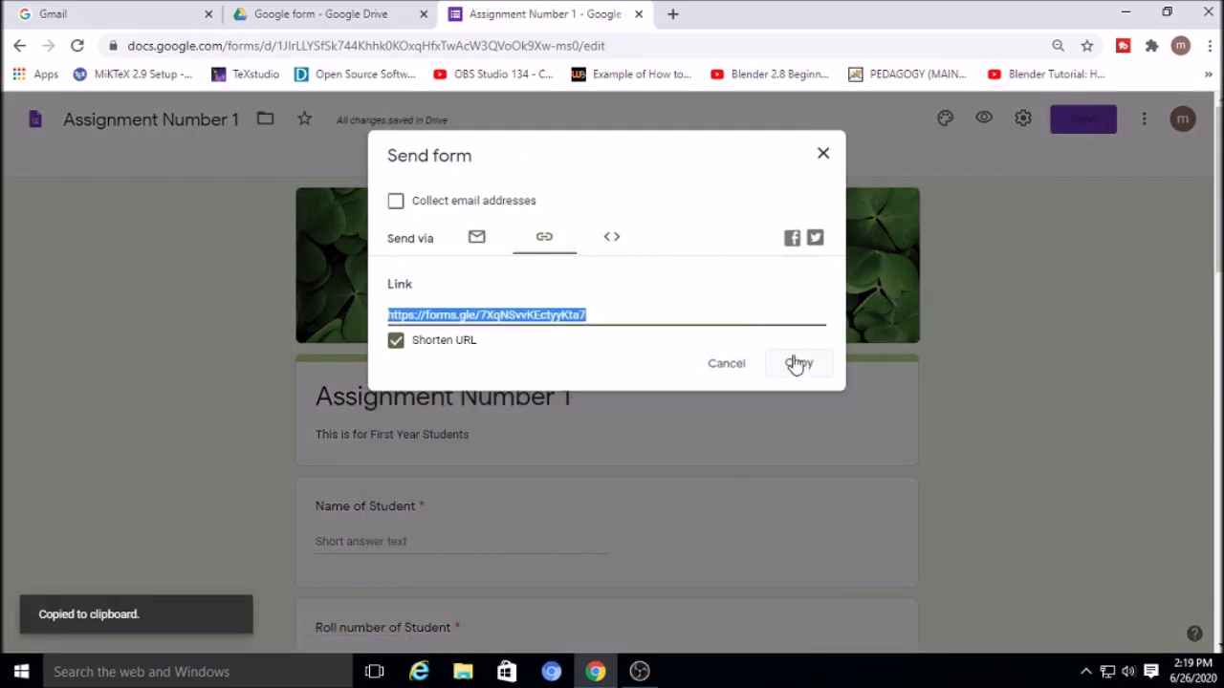
{"action": "left_click", "coordinate": [824, 154]}
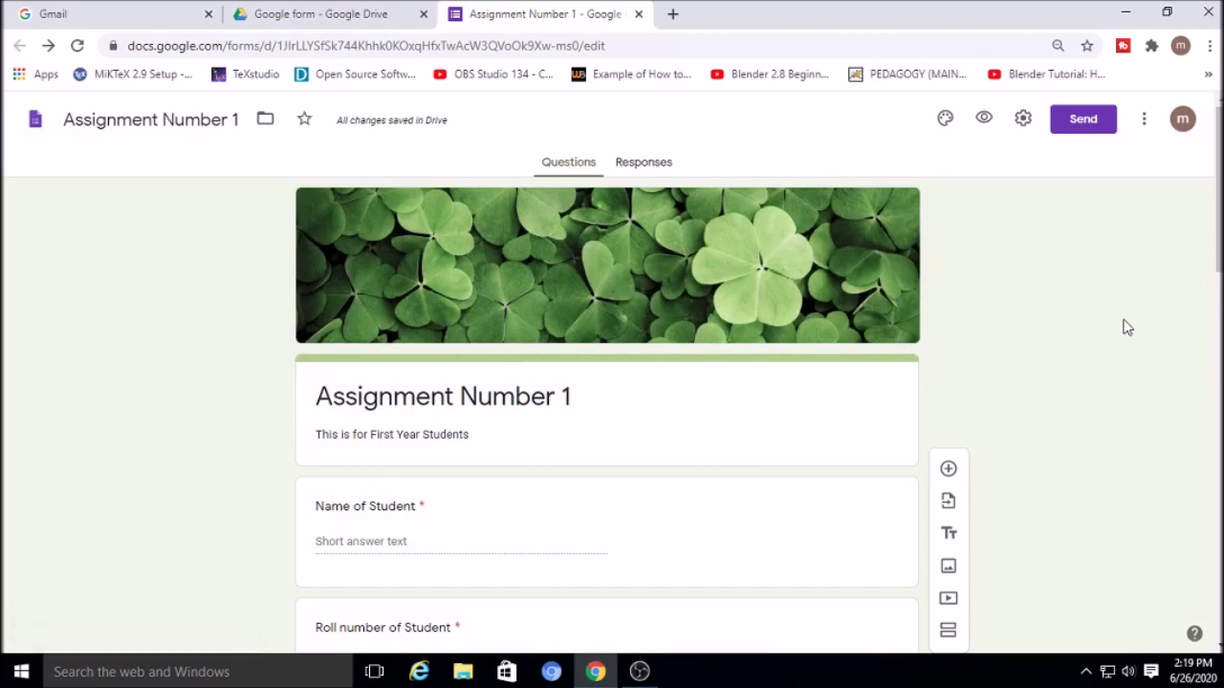
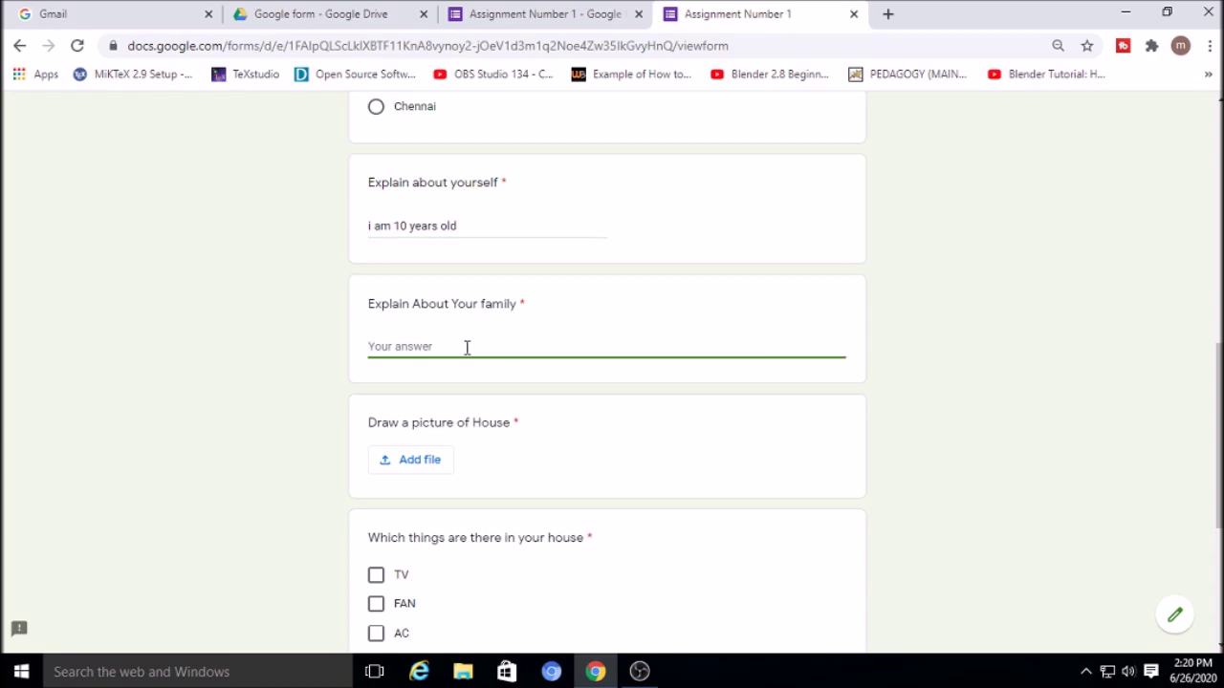
Step: Answer the "Explain About Your family" question with "i have 5 members in the family"
{"action": "type", "text": "i have 5 members in the family"}
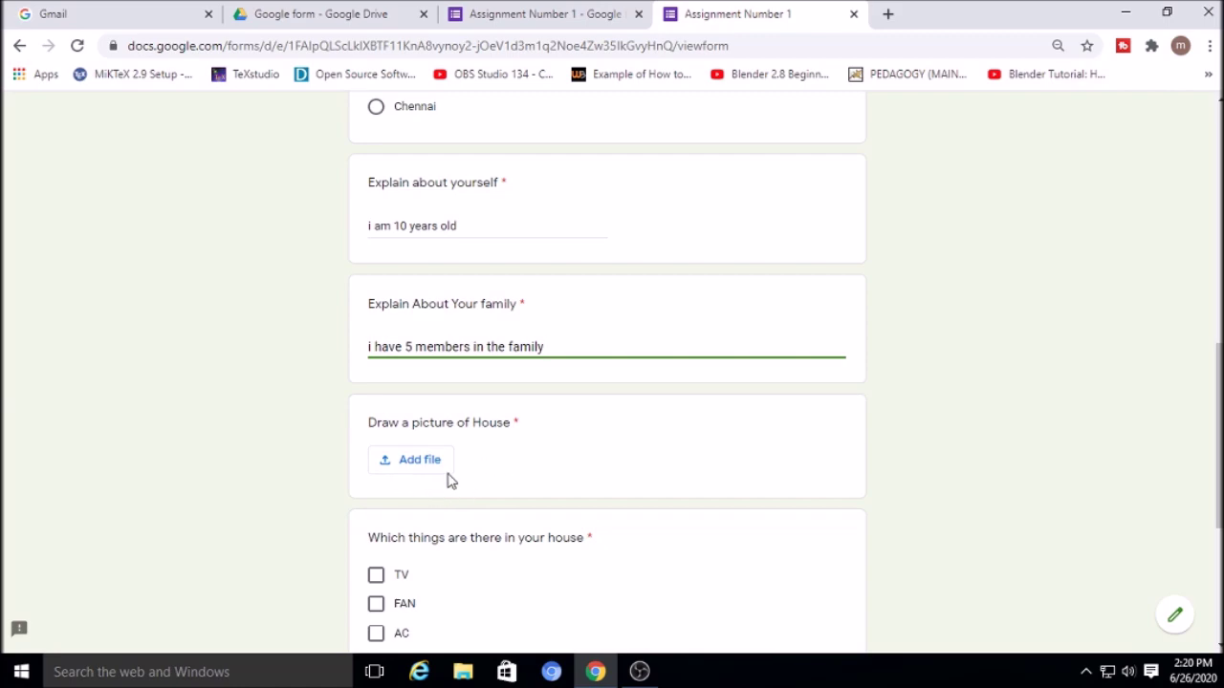
{"action": "left_click", "coordinate": [640, 672]}
{"action": "left_click", "coordinate": [640, 672]}
Step: Upload "1.IO devices of Computer Graphics21" from the Desktop's Google classroom folder as the answer to "Draw a picture of House"
{"action": "left_click", "coordinate": [425, 465]}
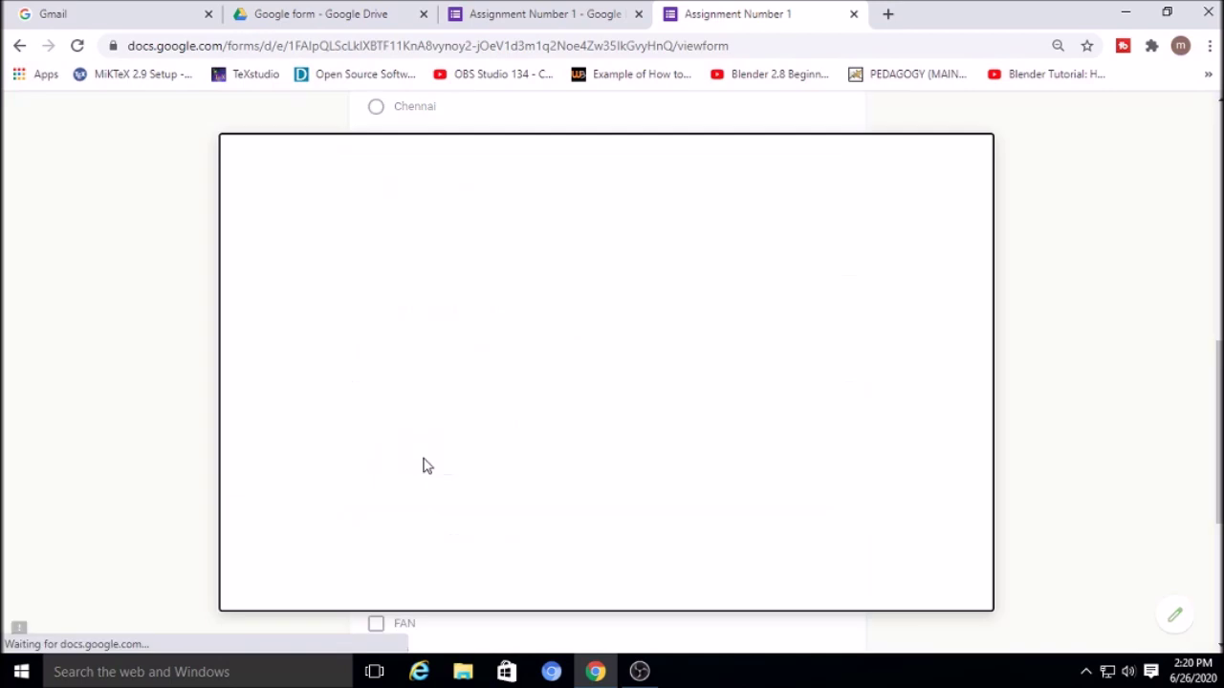
{"action": "left_click", "coordinate": [605, 387]}
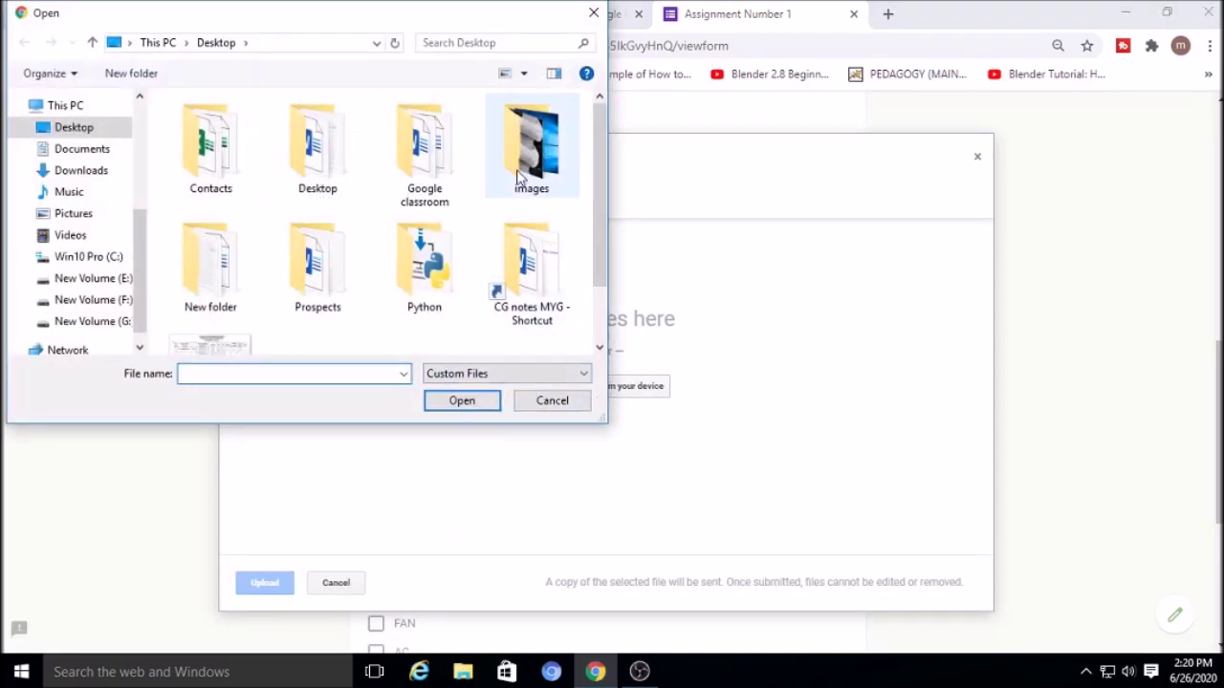
{"action": "scroll", "coordinate": [498, 201], "scroll_direction": "down", "scroll_amount": 1}
{"action": "scroll", "coordinate": [206, 301], "scroll_direction": "up", "scroll_amount": 1}
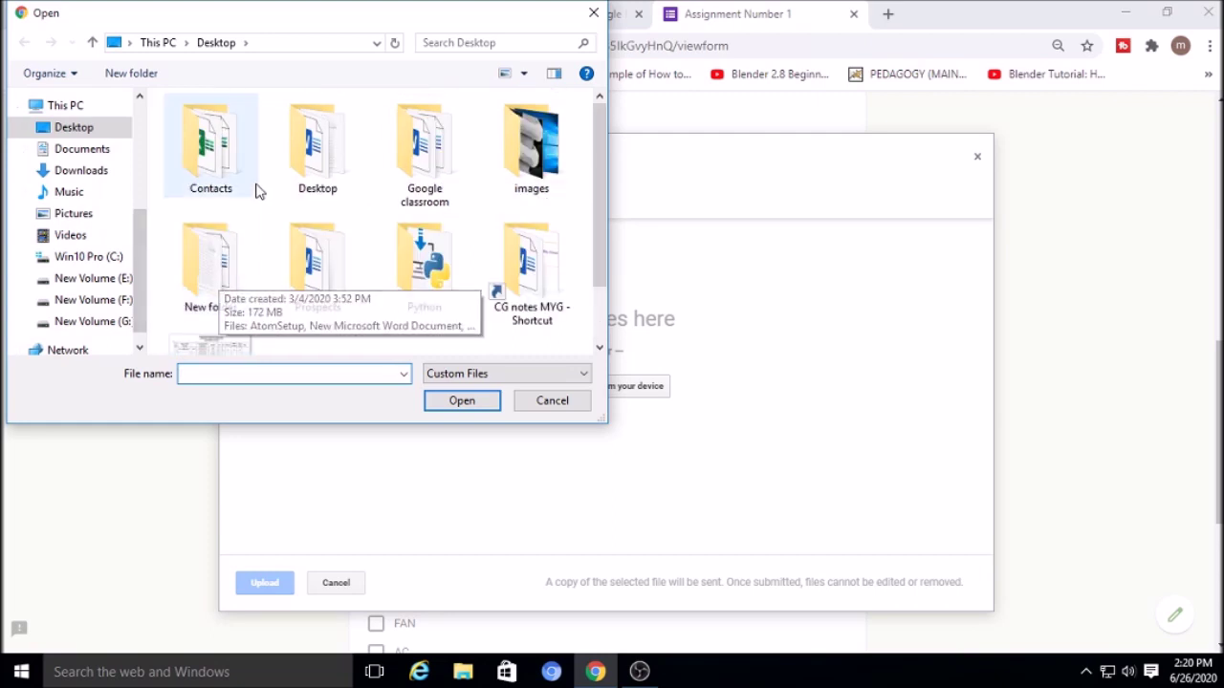
{"action": "double_click", "coordinate": [426, 179]}
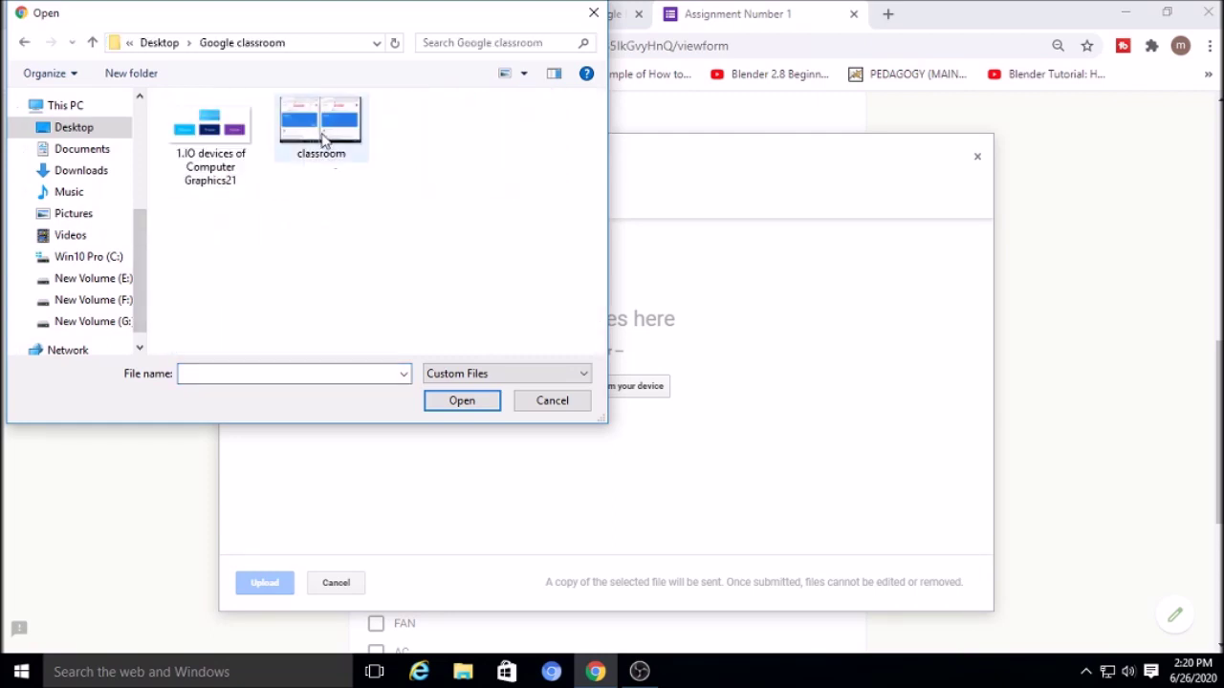
{"action": "left_click", "coordinate": [207, 141]}
{"action": "left_click", "coordinate": [462, 401]}
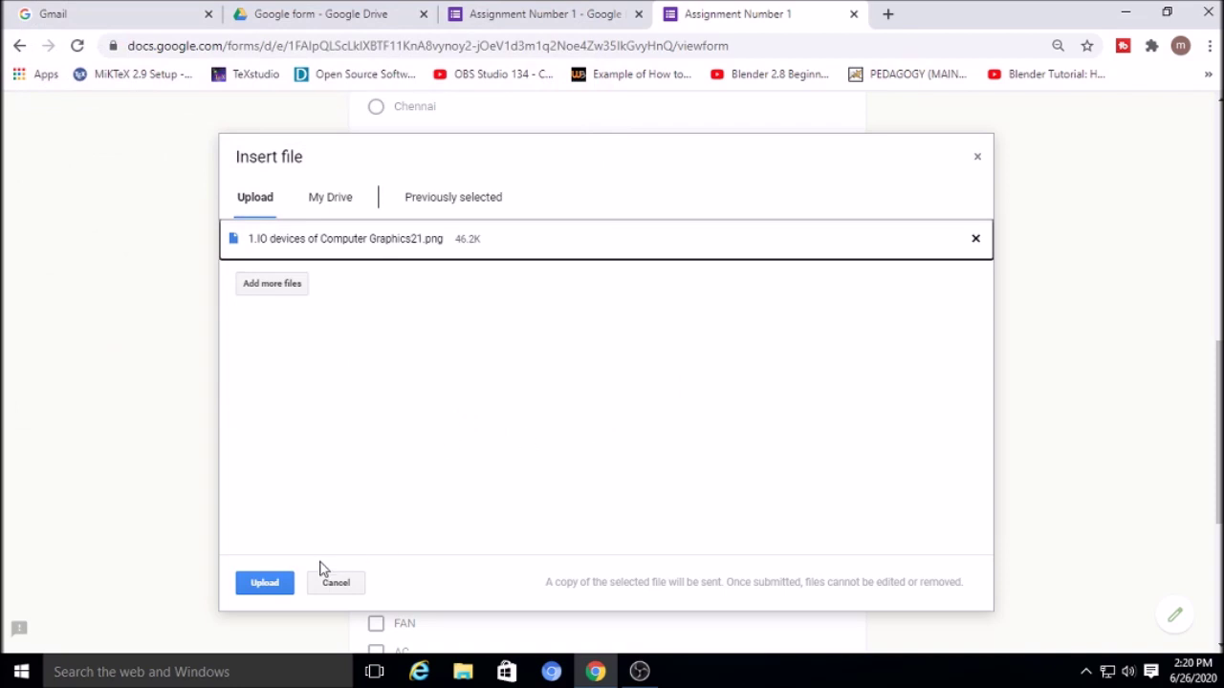
{"action": "left_click", "coordinate": [285, 582]}
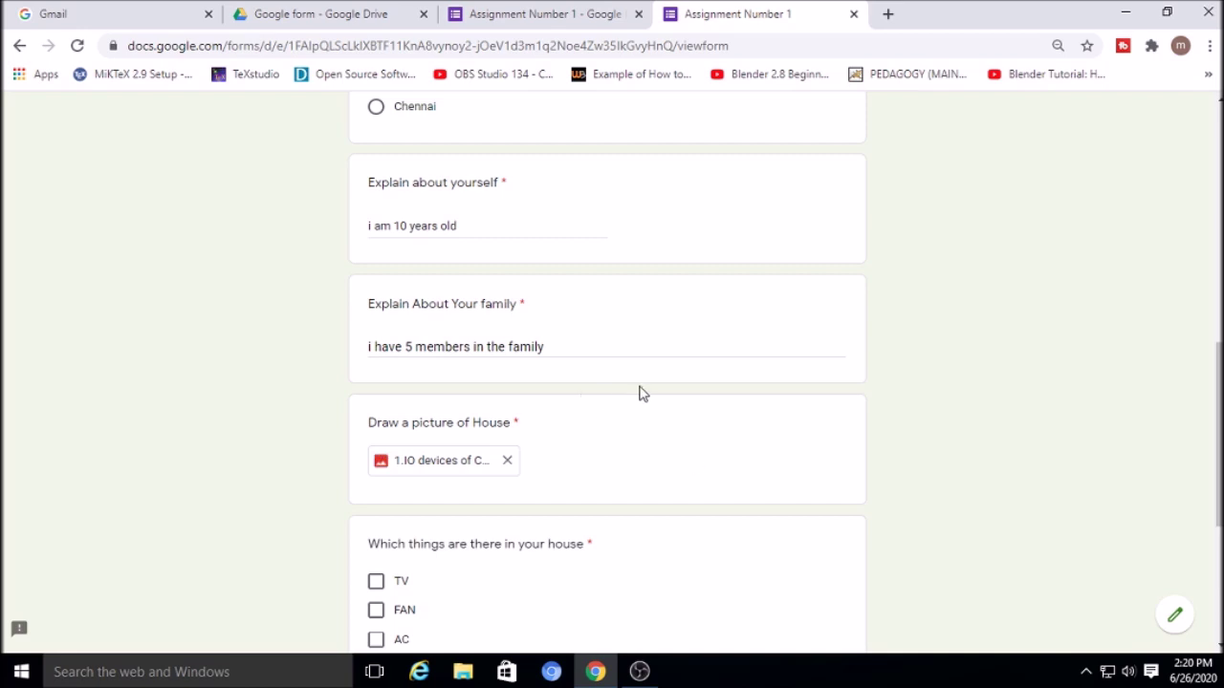
Step: Select TV and FAN as the answers to "Which things are there in your house"
{"action": "scroll", "coordinate": [616, 422], "scroll_direction": "down", "scroll_amount": 2}
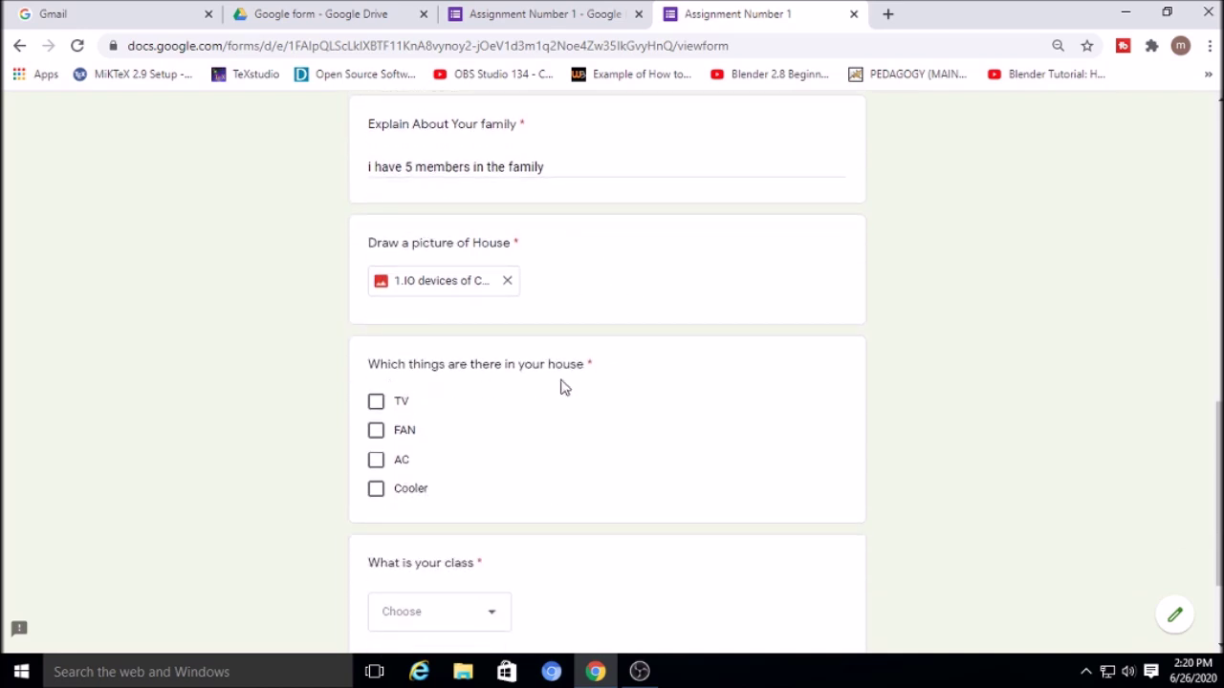
{"action": "left_click", "coordinate": [376, 404]}
{"action": "left_click", "coordinate": [378, 437]}
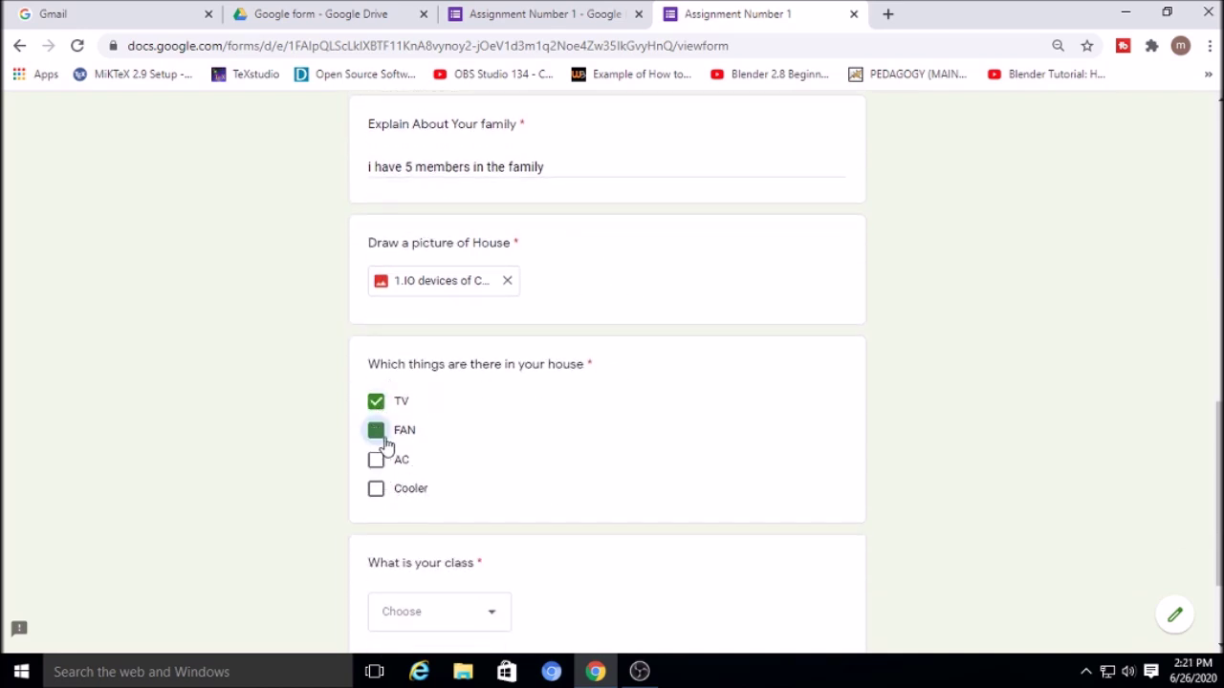
Step: Choose First year for "What is your class", submit the completed form, and close it
{"action": "scroll", "coordinate": [488, 507], "scroll_direction": "down", "scroll_amount": 1}
{"action": "scroll", "coordinate": [497, 450], "scroll_direction": "down", "scroll_amount": 1}
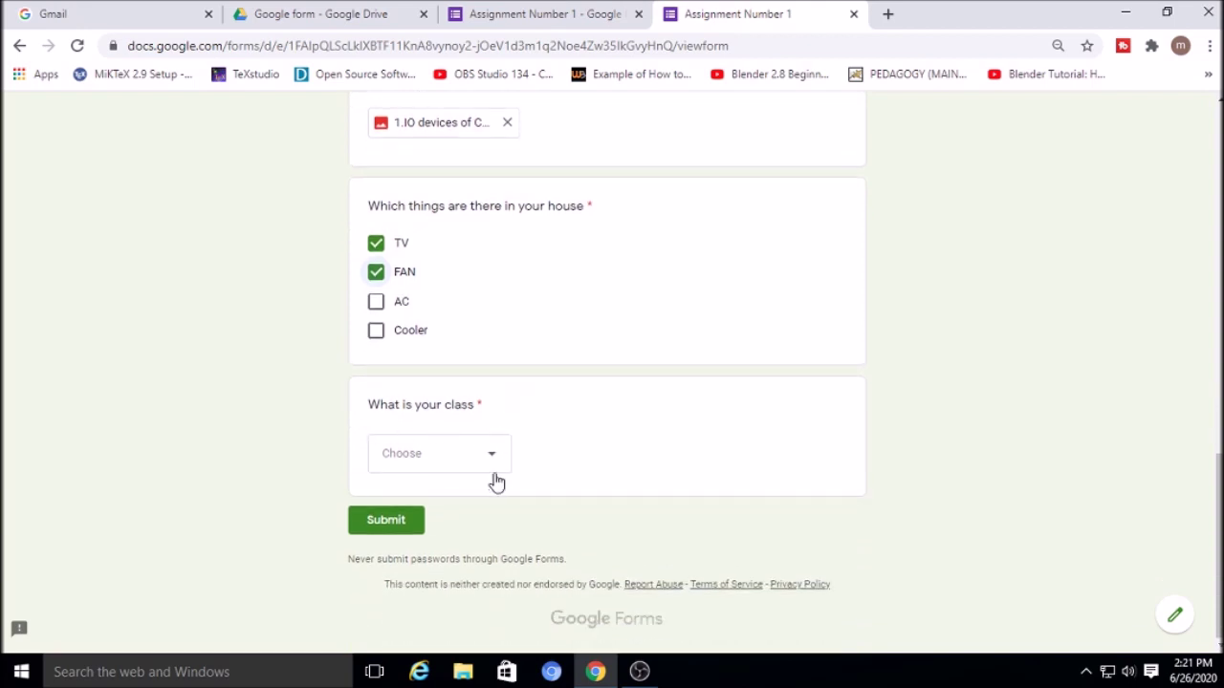
{"action": "left_click", "coordinate": [492, 463]}
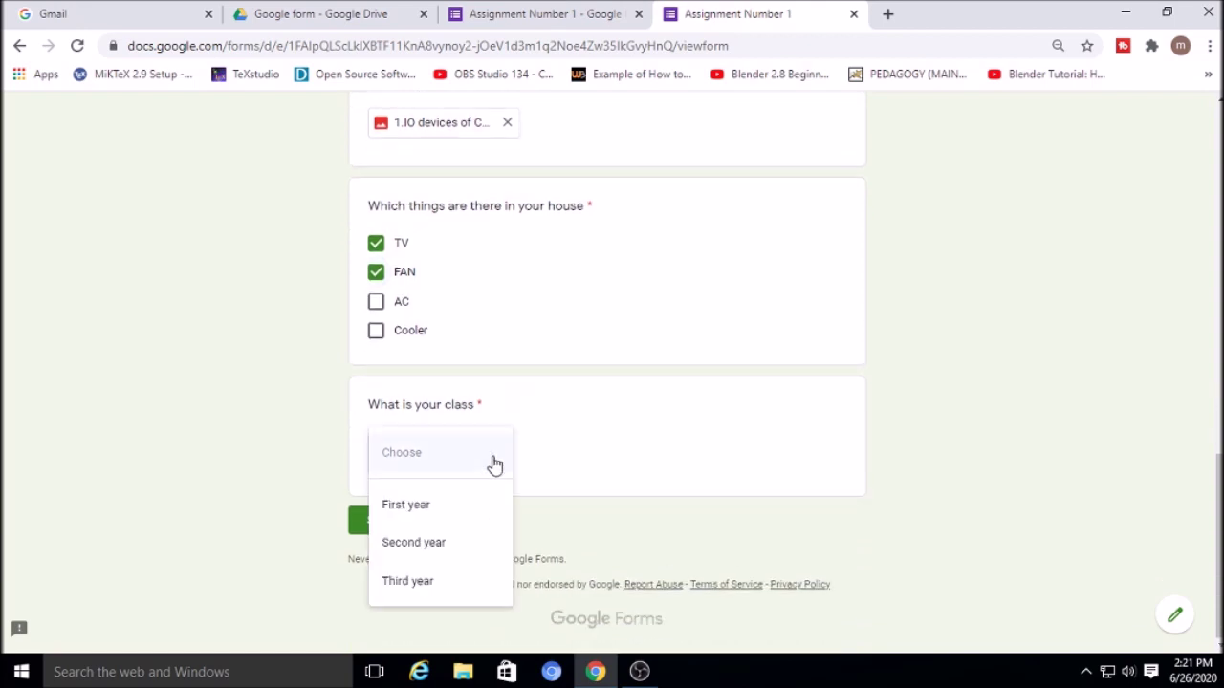
{"action": "left_click", "coordinate": [440, 505]}
{"action": "scroll", "coordinate": [431, 410], "scroll_direction": "up", "scroll_amount": 3}
{"action": "scroll", "coordinate": [446, 442], "scroll_direction": "down", "scroll_amount": 3}
{"action": "left_click", "coordinate": [387, 522]}
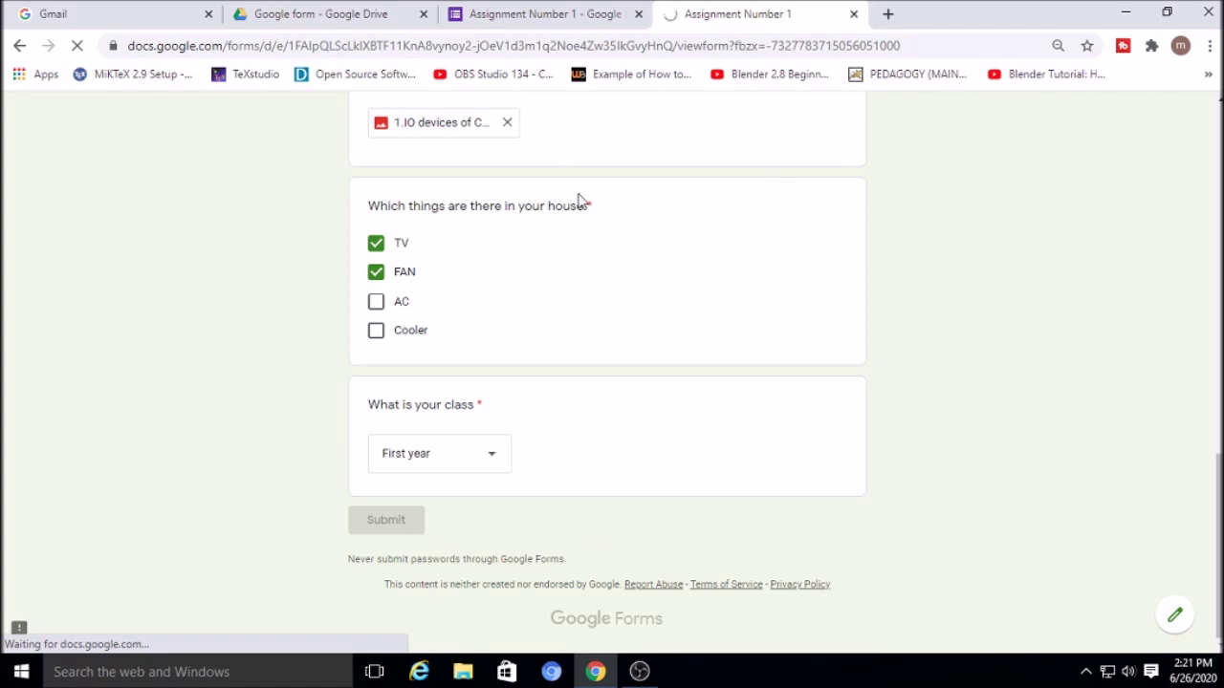
{"action": "left_click", "coordinate": [854, 15]}
Step: Review the form's submitted response in the summary, by question, and individually
{"action": "left_click", "coordinate": [590, 10]}
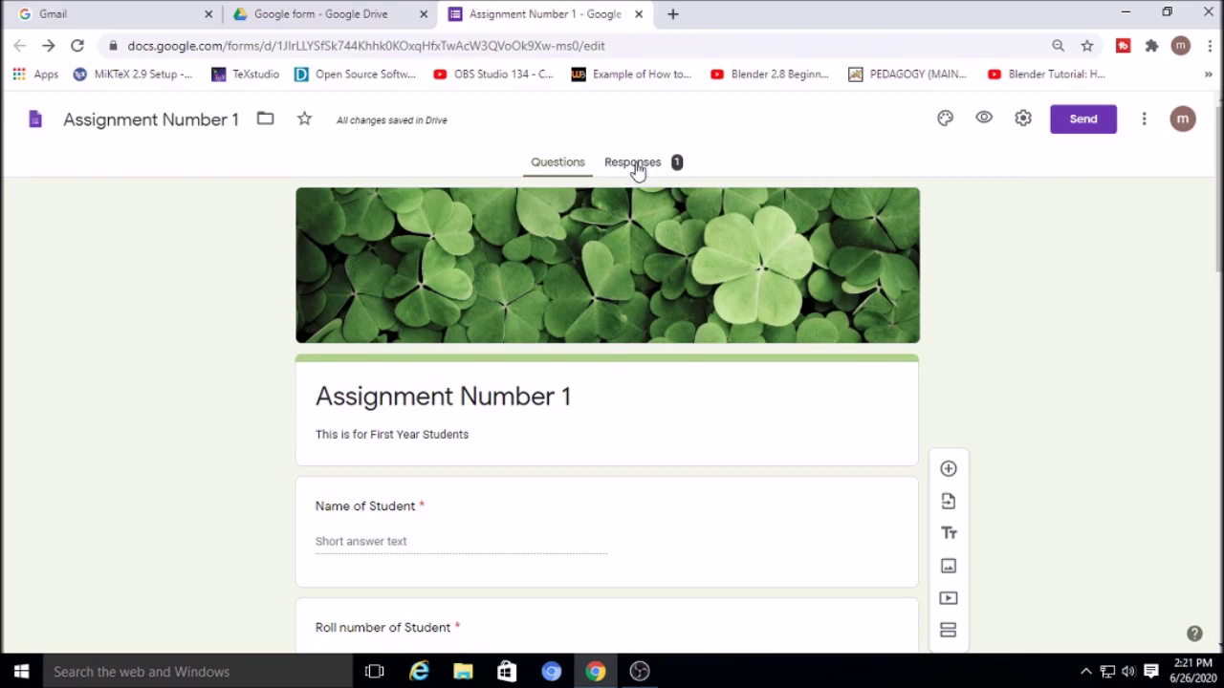
{"action": "left_click", "coordinate": [634, 162]}
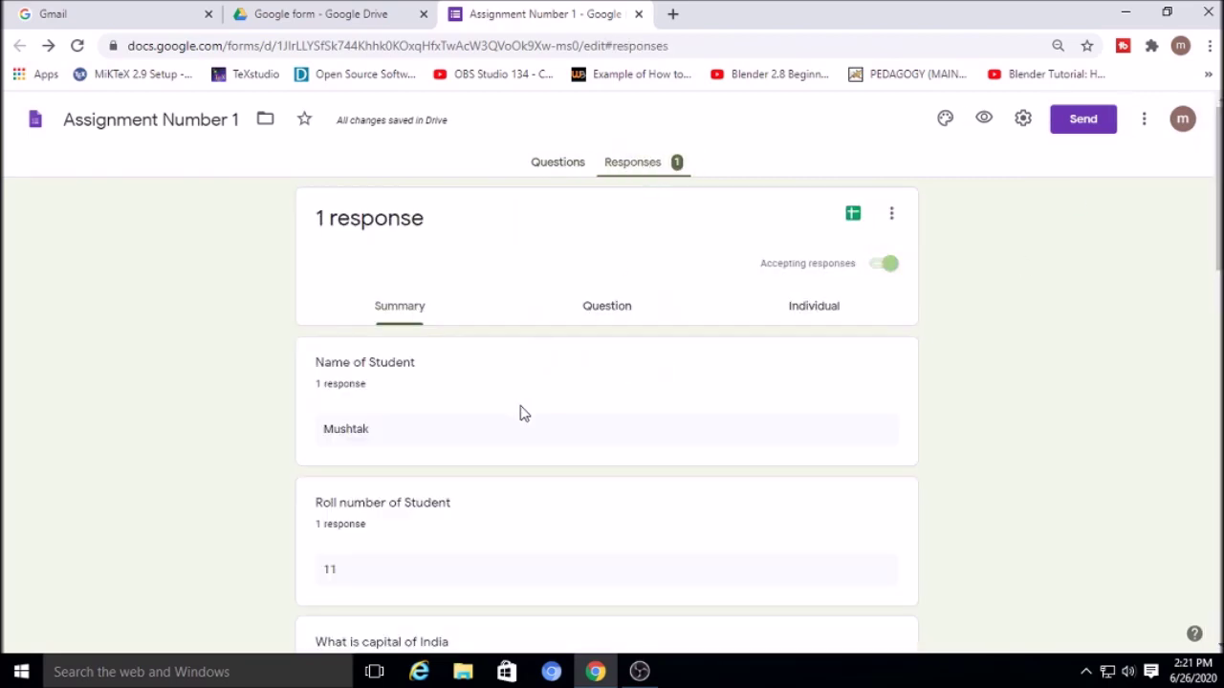
{"action": "scroll", "coordinate": [524, 420], "scroll_direction": "down", "scroll_amount": 4}
{"action": "scroll", "coordinate": [530, 429], "scroll_direction": "down", "scroll_amount": 5}
{"action": "scroll", "coordinate": [536, 429], "scroll_direction": "up", "scroll_amount": 5}
{"action": "scroll", "coordinate": [538, 431], "scroll_direction": "down", "scroll_amount": 8}
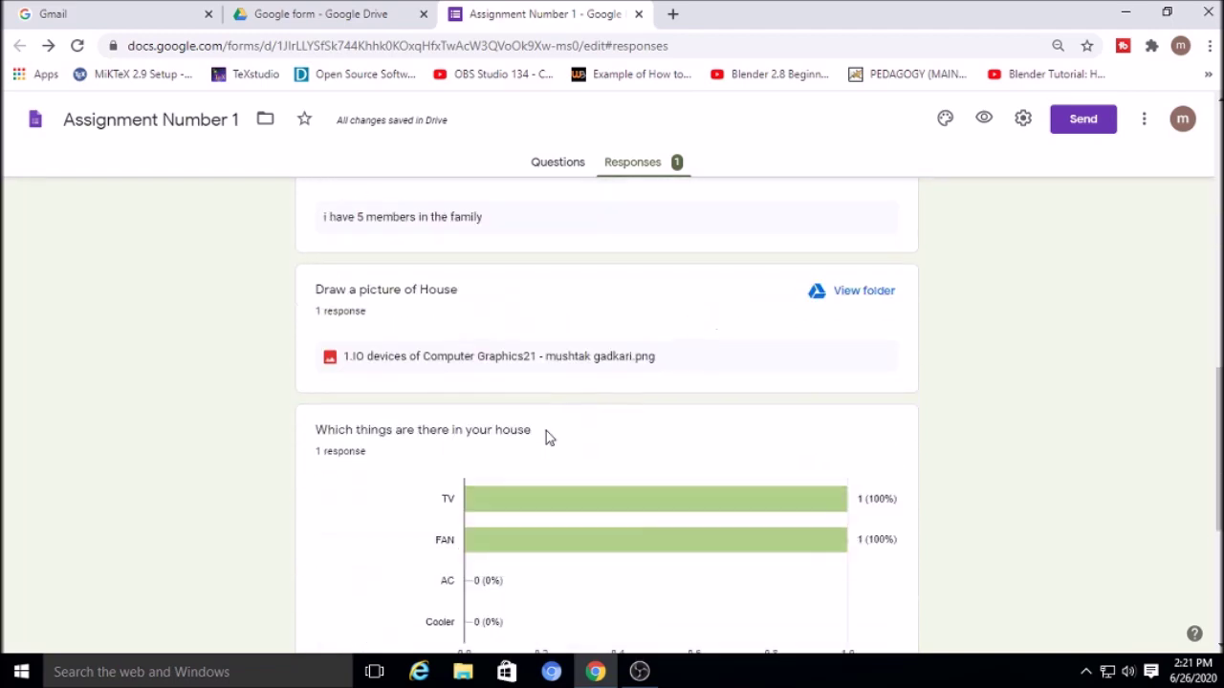
{"action": "scroll", "coordinate": [561, 450], "scroll_direction": "up", "scroll_amount": 12}
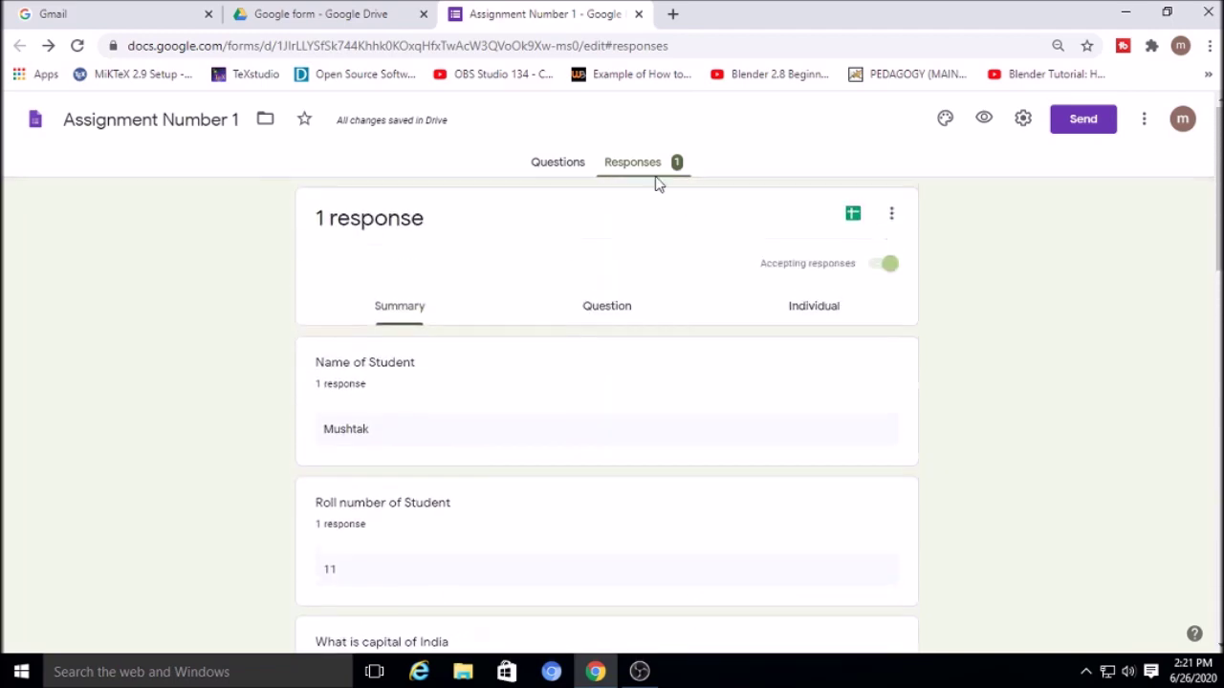
{"action": "left_click", "coordinate": [607, 312]}
{"action": "scroll", "coordinate": [830, 265], "scroll_direction": "down", "scroll_amount": 1}
{"action": "left_click", "coordinate": [826, 214]}
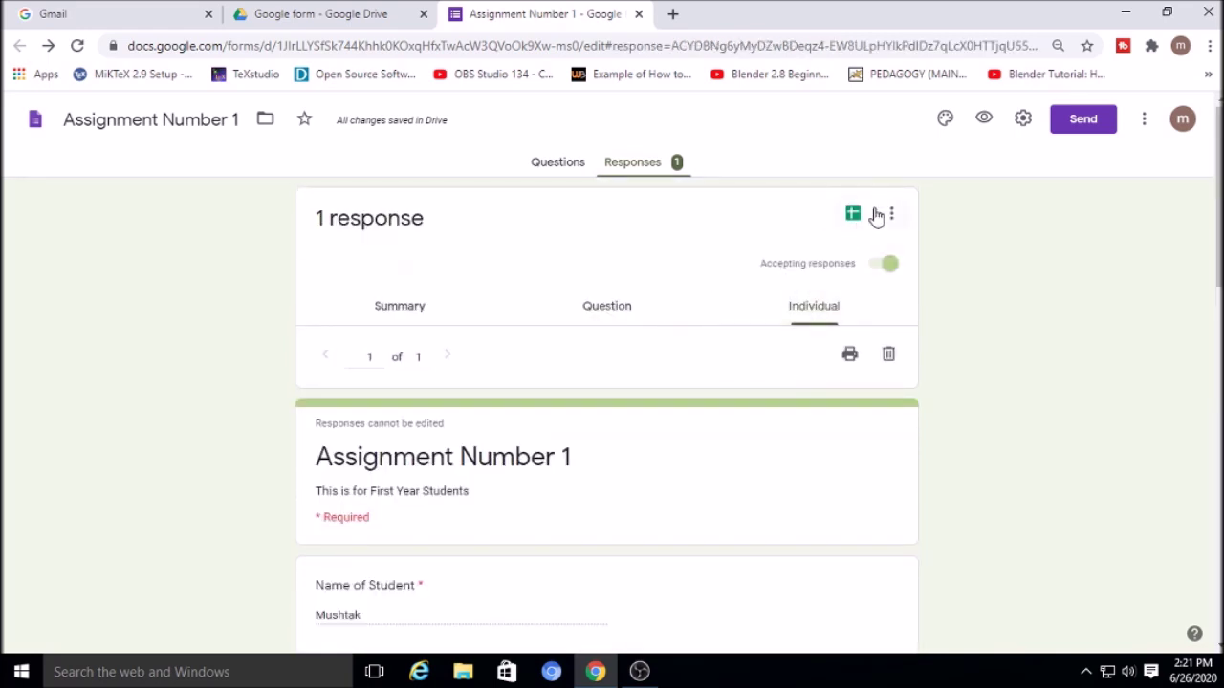
Step: Open the form's responses spreadsheet and copy the link to the file submitted for "Draw a picture of House"
{"action": "left_click", "coordinate": [852, 214]}
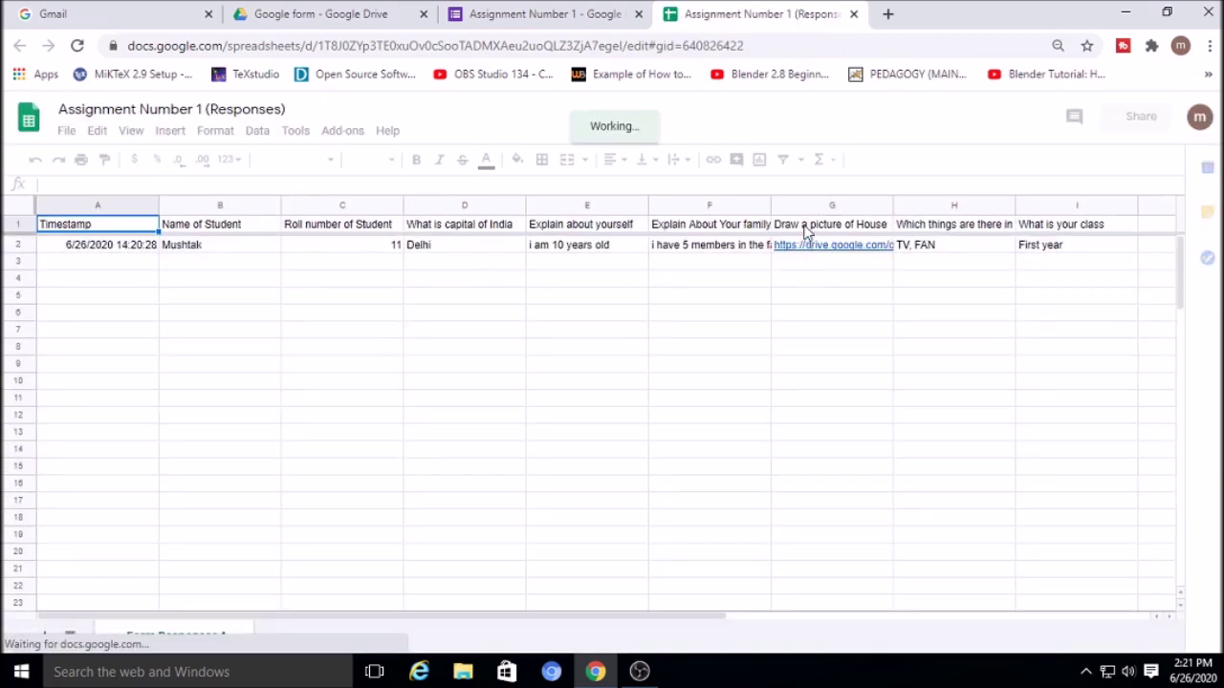
{"action": "left_click", "coordinate": [841, 250]}
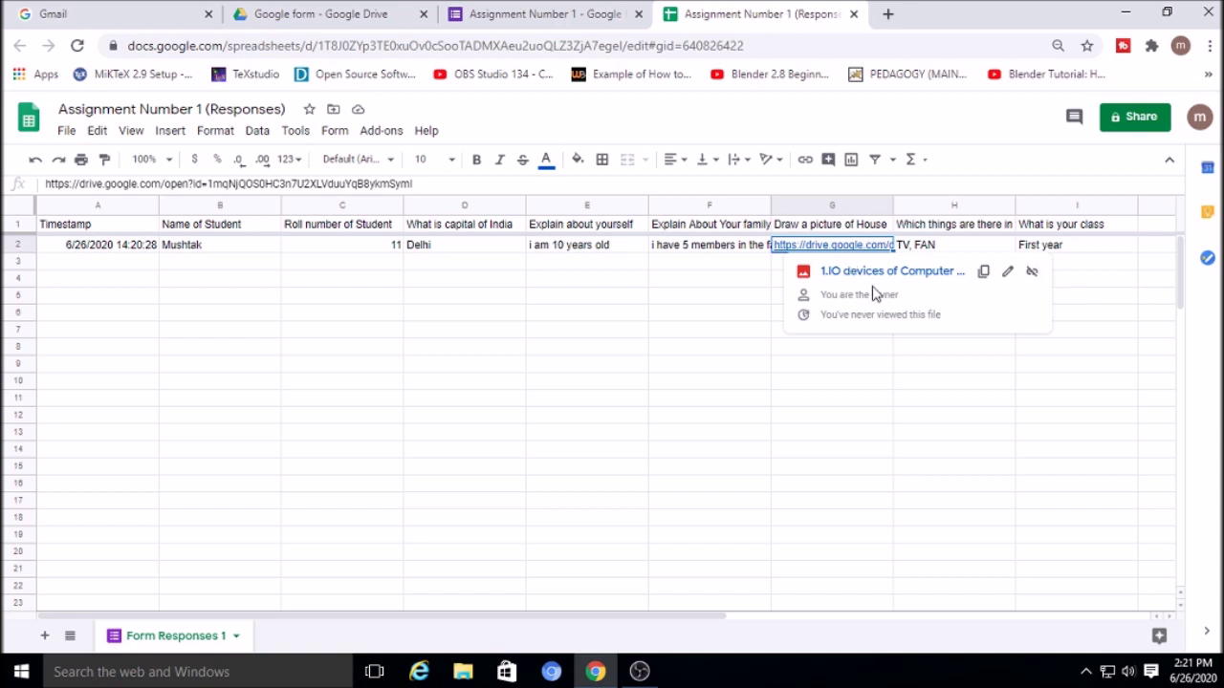
{"action": "double_click", "coordinate": [846, 246]}
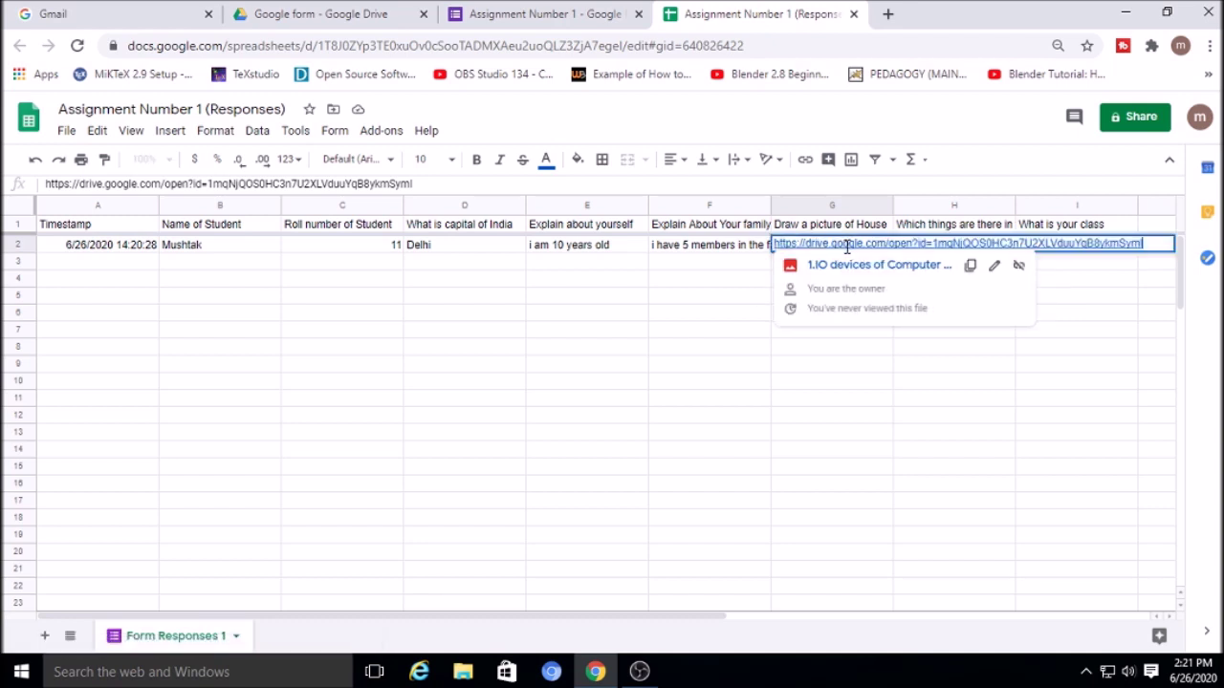
{"action": "left_click", "coordinate": [970, 266]}
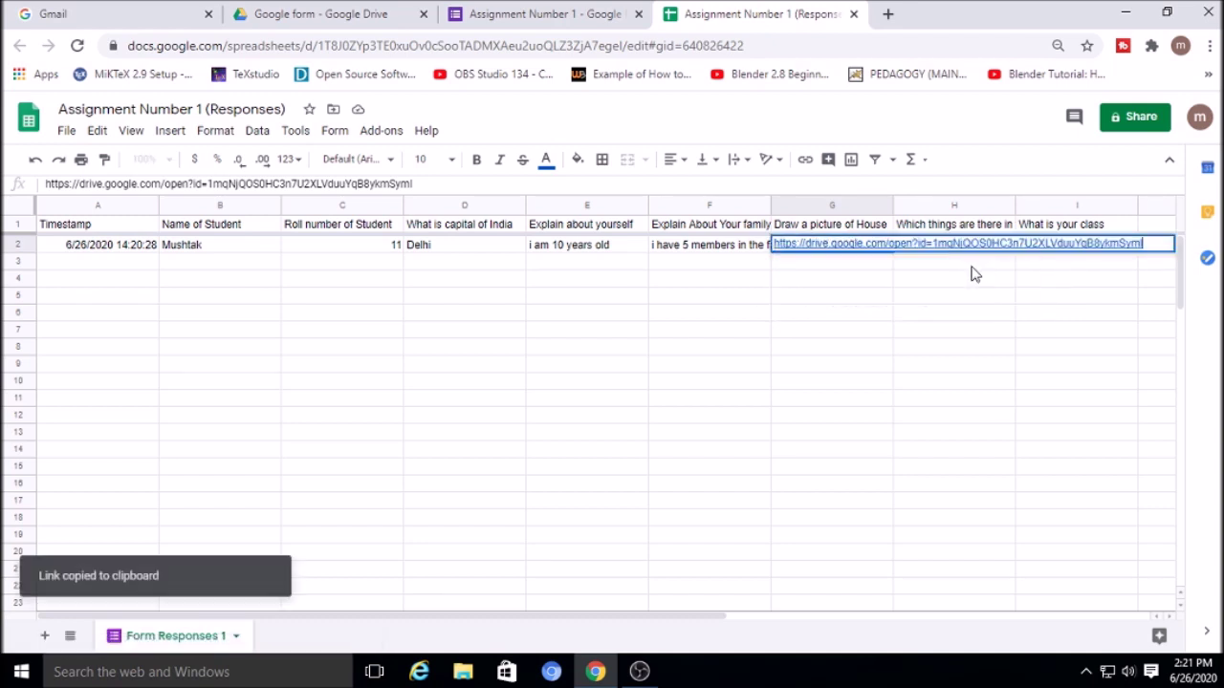
Step: View the submitted picture by opening the copied link in a new browser tab, then close the picture and the responses spreadsheet
{"action": "left_click", "coordinate": [887, 16]}
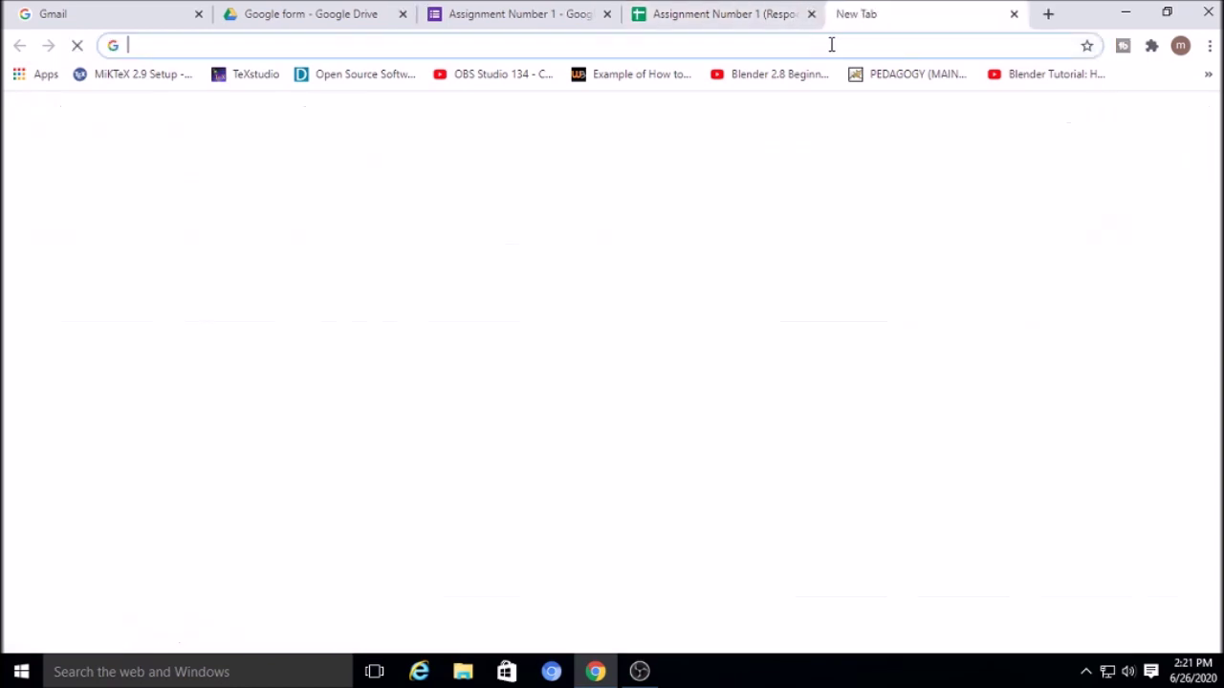
{"action": "key", "text": "ctrl+v"}
{"action": "key", "text": "Return"}
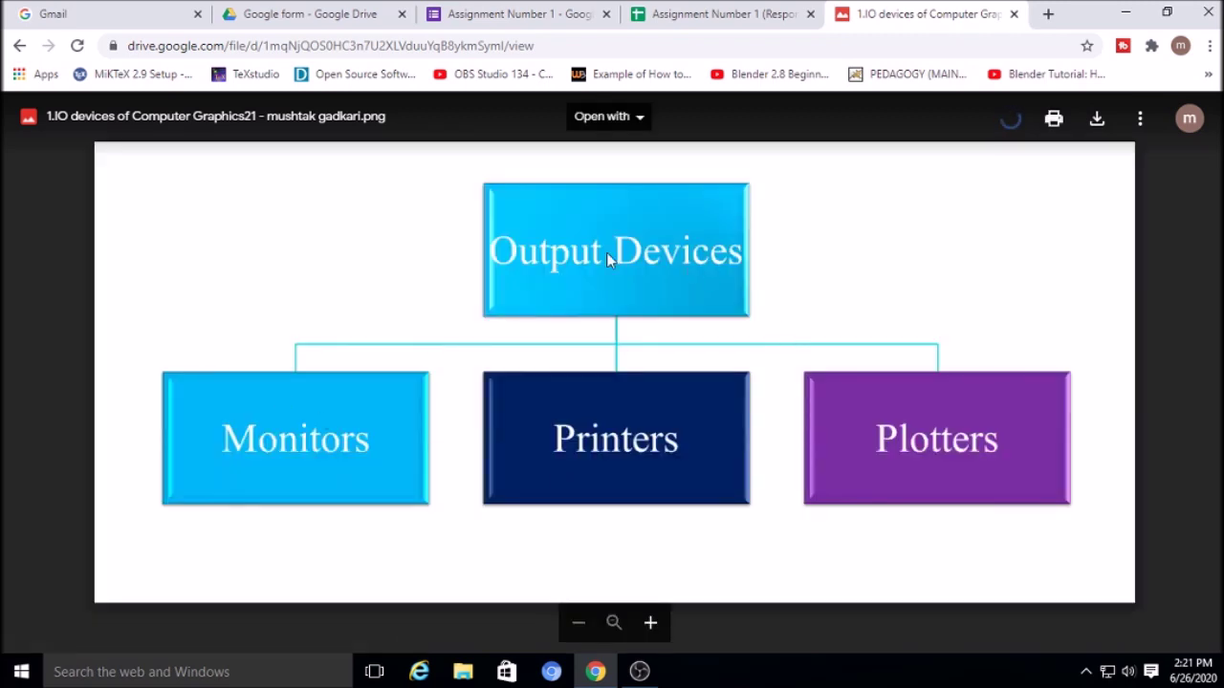
{"action": "left_click", "coordinate": [1015, 15]}
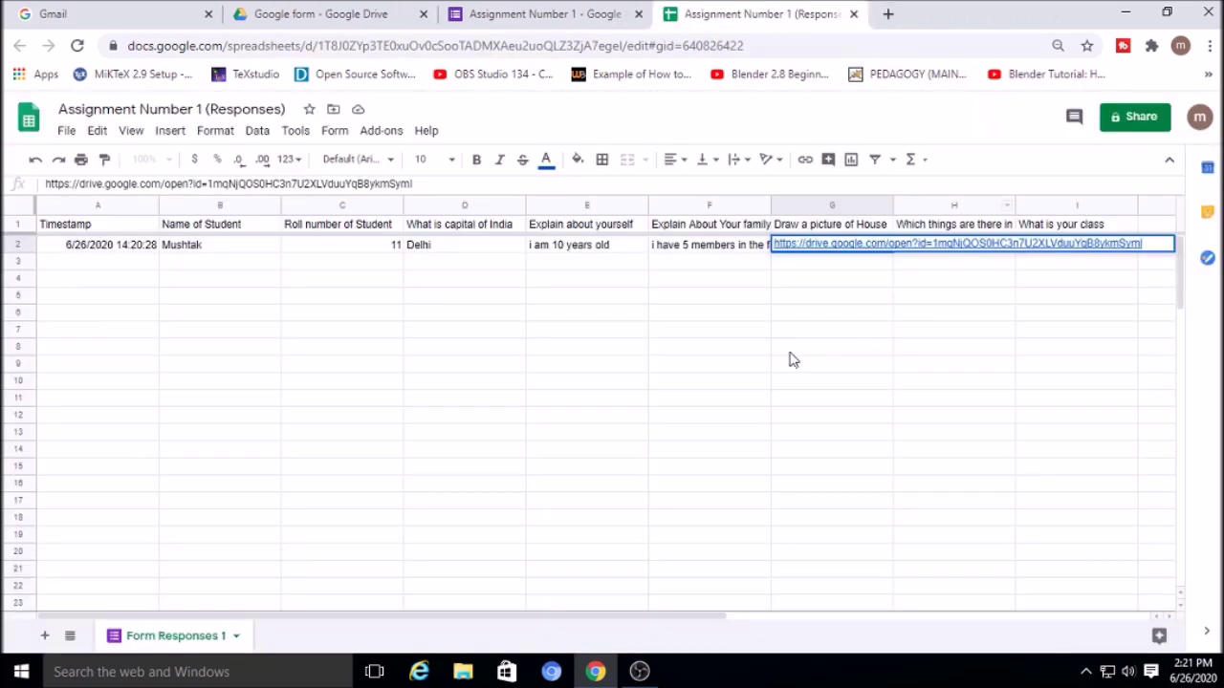
{"action": "left_click", "coordinate": [874, 350]}
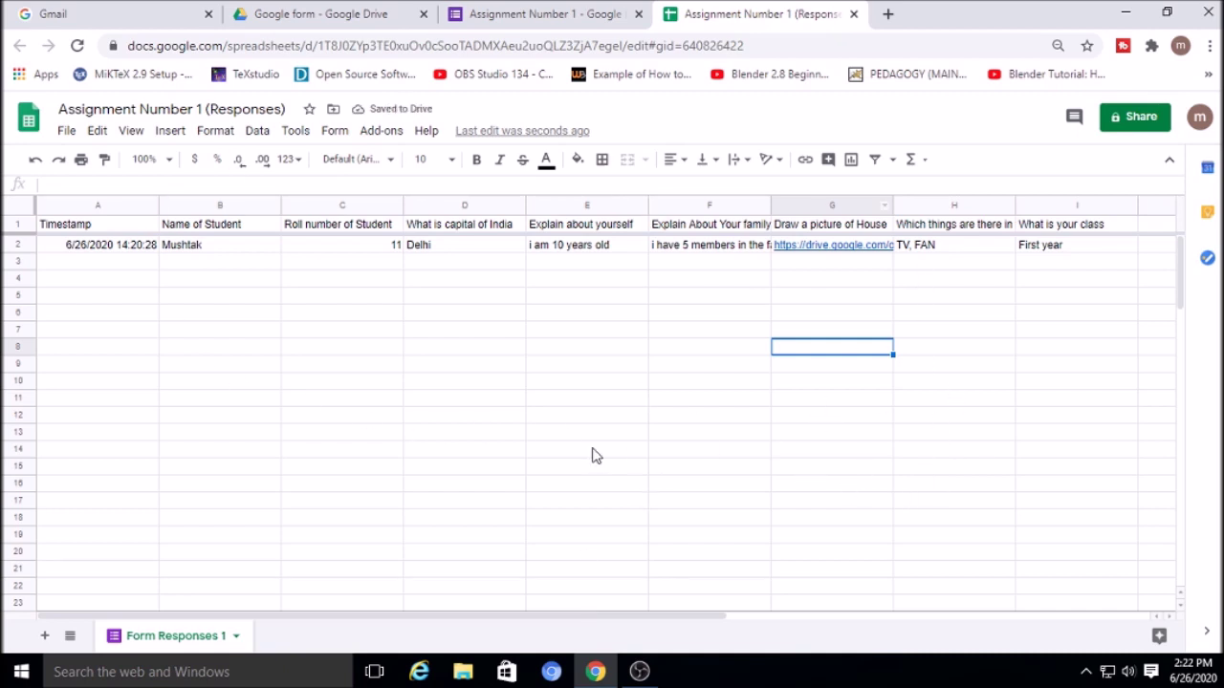
{"action": "left_click", "coordinate": [853, 13]}
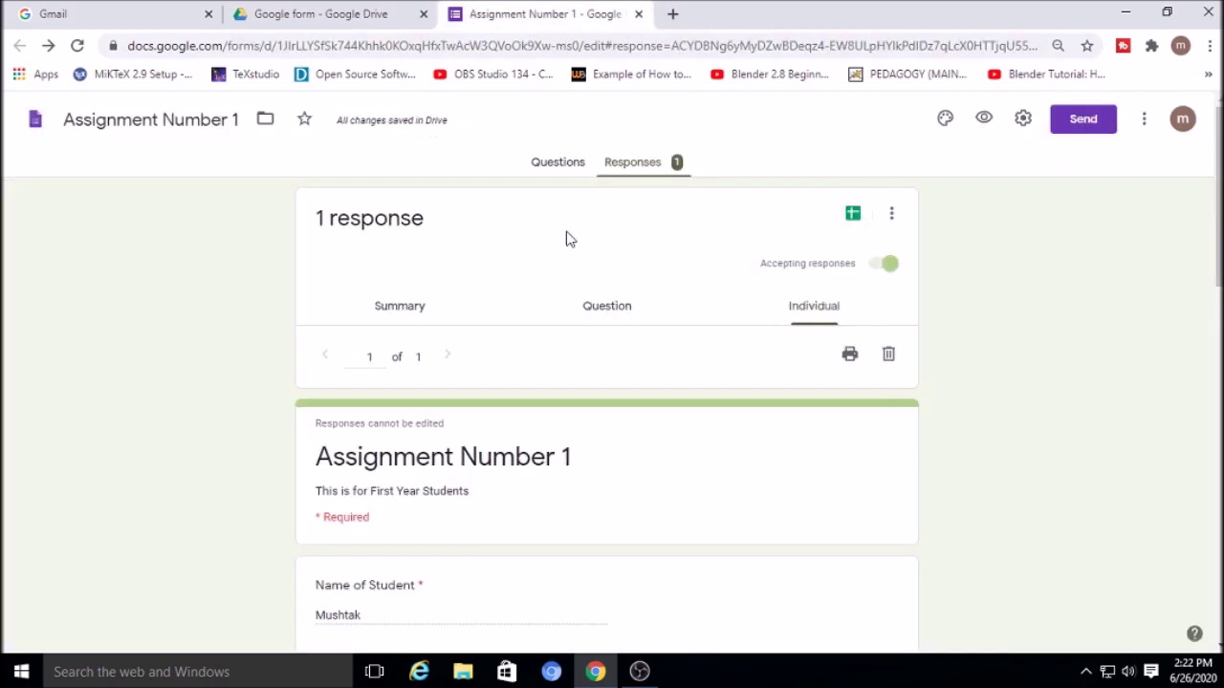
Step: Close the form and browse the Drive folder "Assignment Number 1 (File responses)" down to its "Draw a picture of House" subfolder
{"action": "key", "text": "ctrl+w"}
{"action": "scroll", "coordinate": [382, 493], "scroll_direction": "down", "scroll_amount": 3}
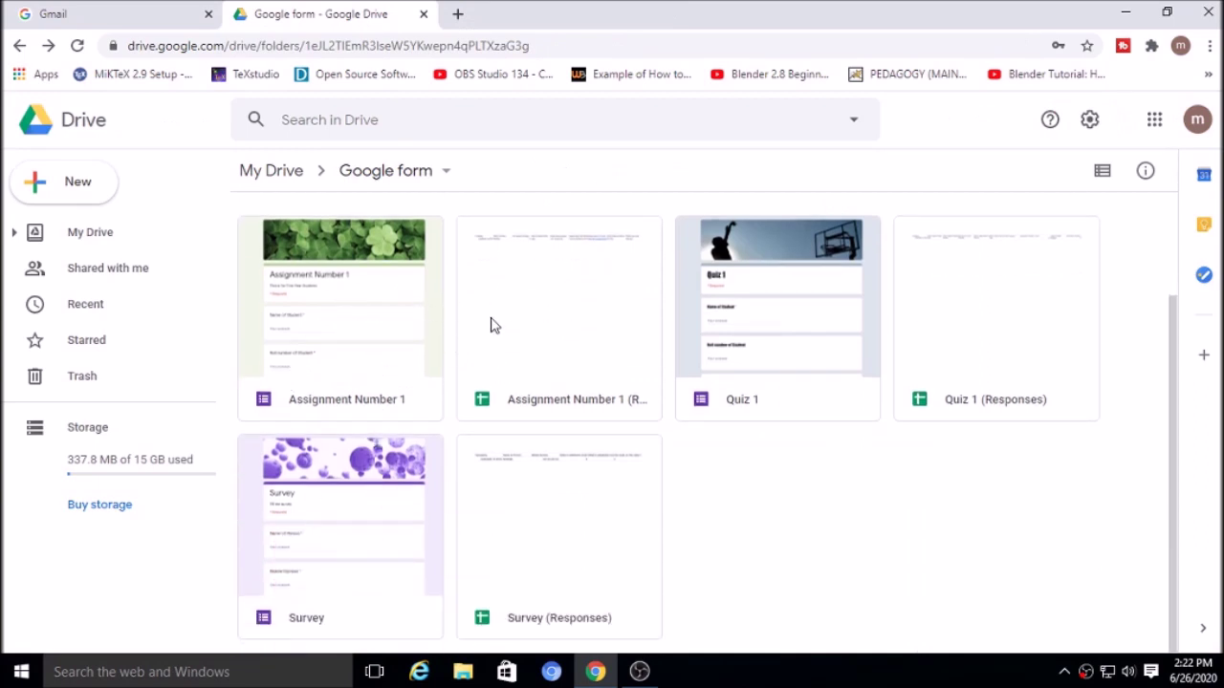
{"action": "scroll", "coordinate": [495, 326], "scroll_direction": "up", "scroll_amount": 3}
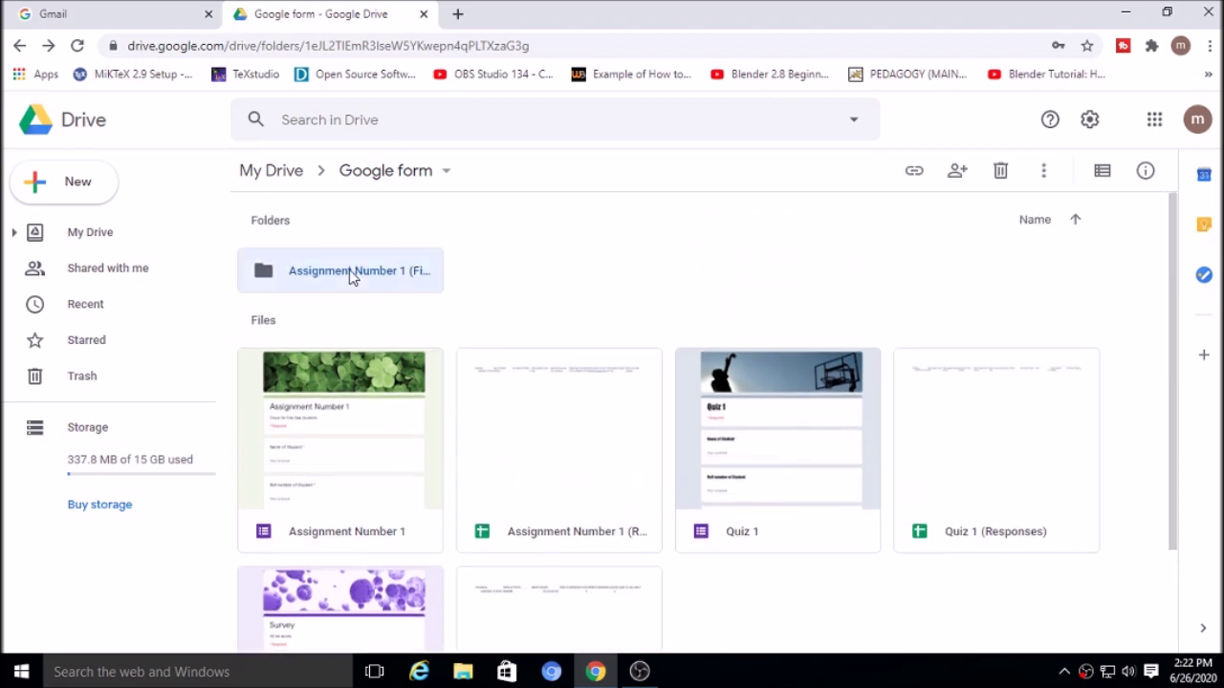
{"action": "double_click", "coordinate": [350, 277]}
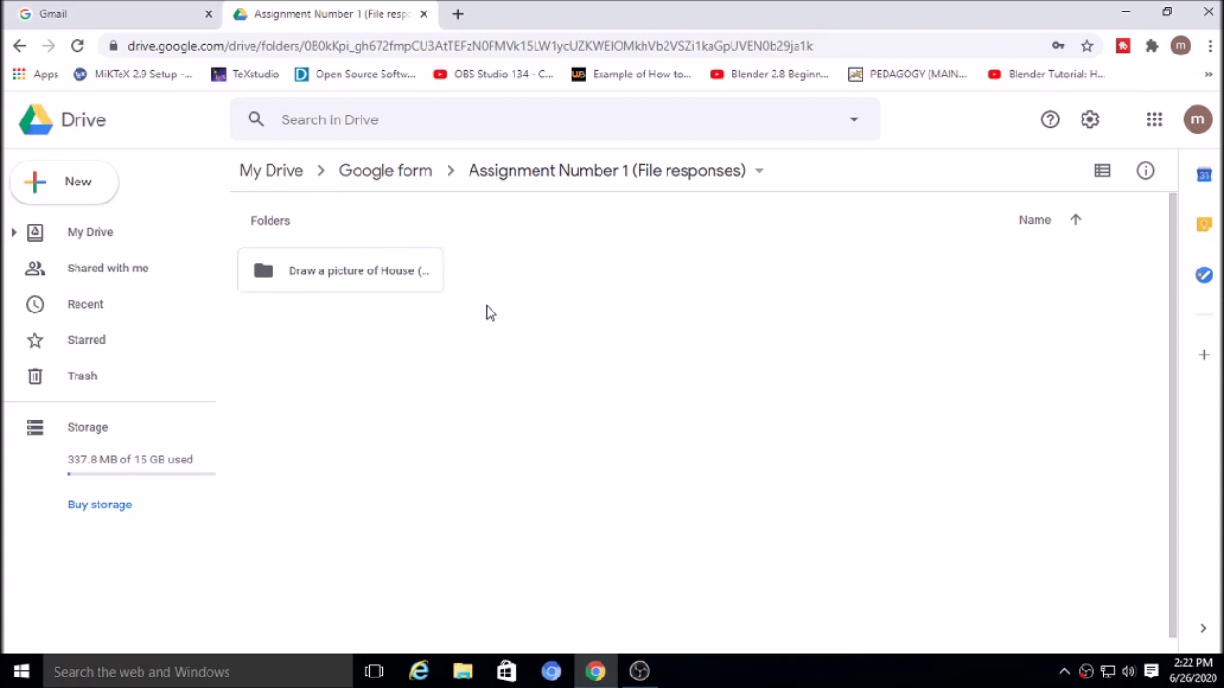
{"action": "double_click", "coordinate": [325, 271]}
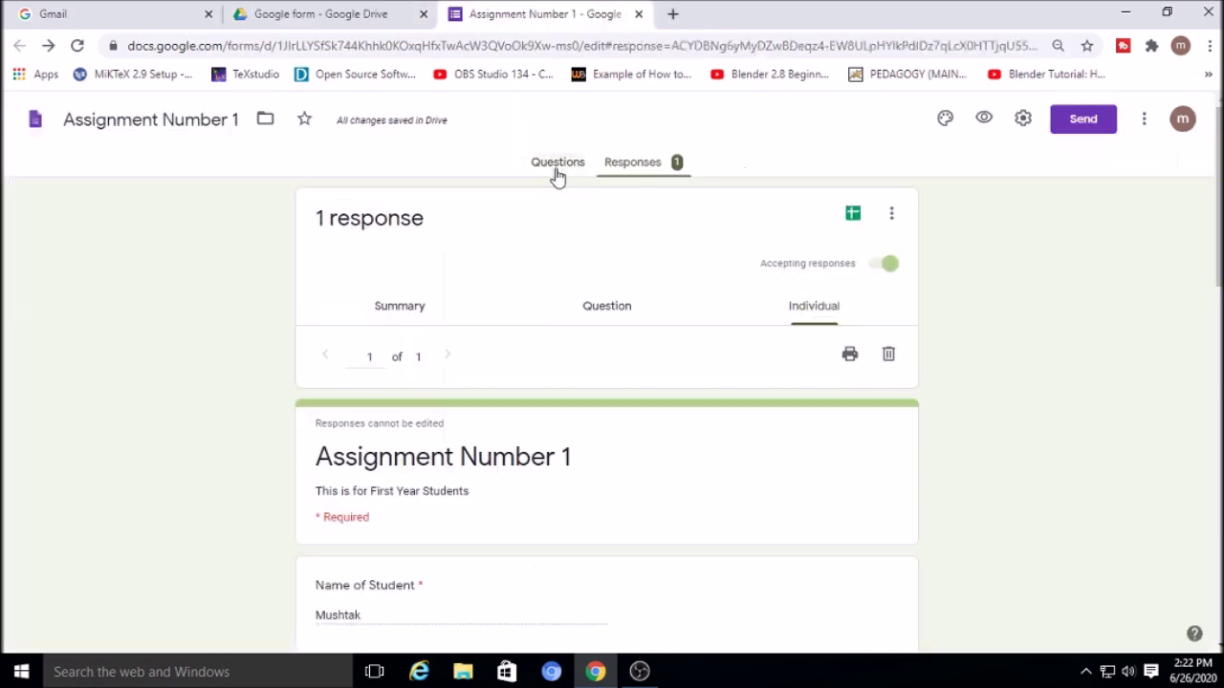
Step: Return to the questions of the Assignment Number 1 form and look through them
{"action": "left_click", "coordinate": [556, 163]}
{"action": "scroll", "coordinate": [645, 388], "scroll_direction": "down", "scroll_amount": 15}
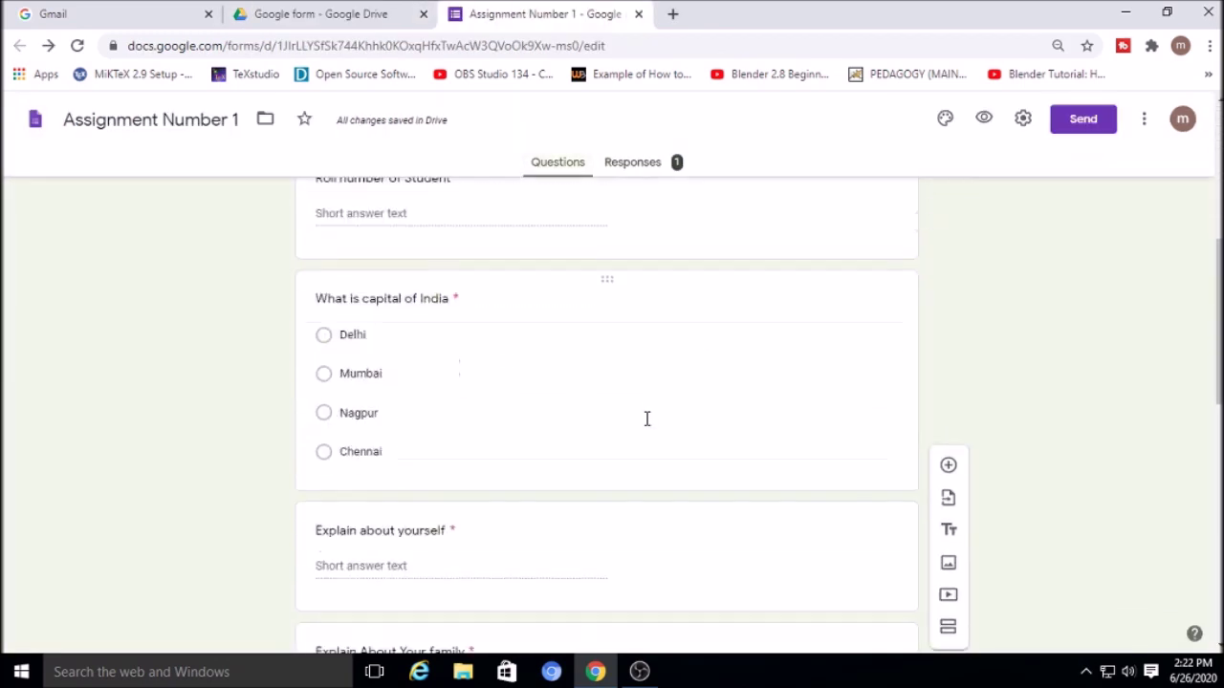